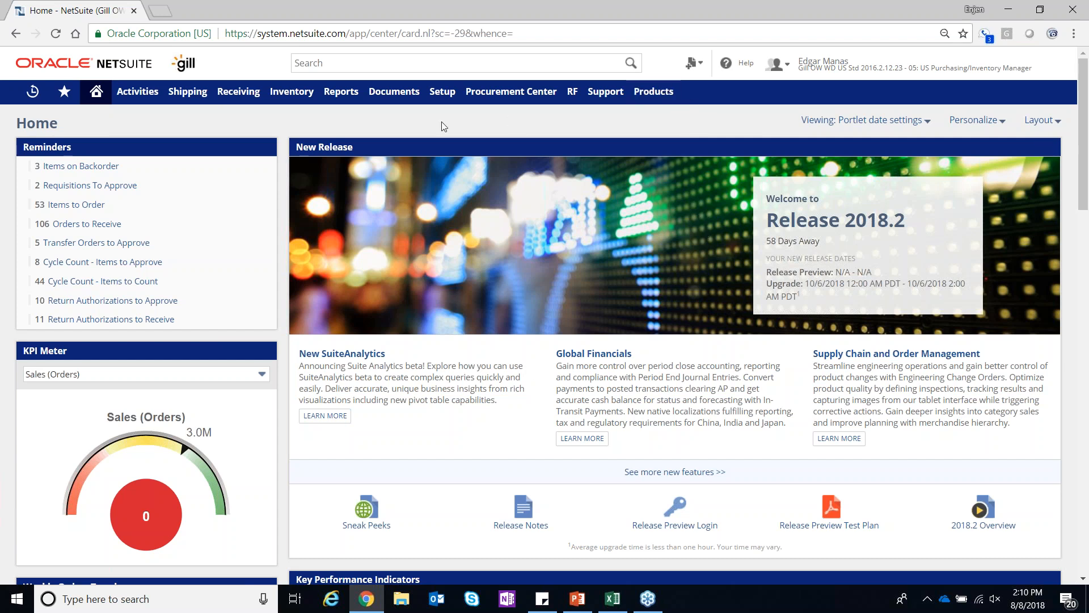
mouse_move(171, 94)
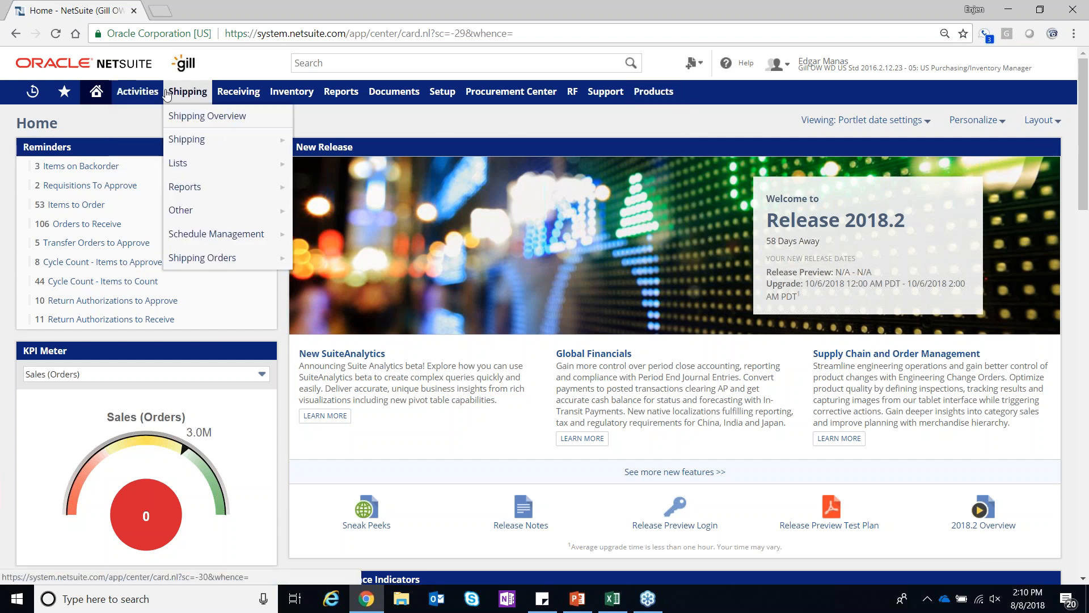
mouse_move(247, 101)
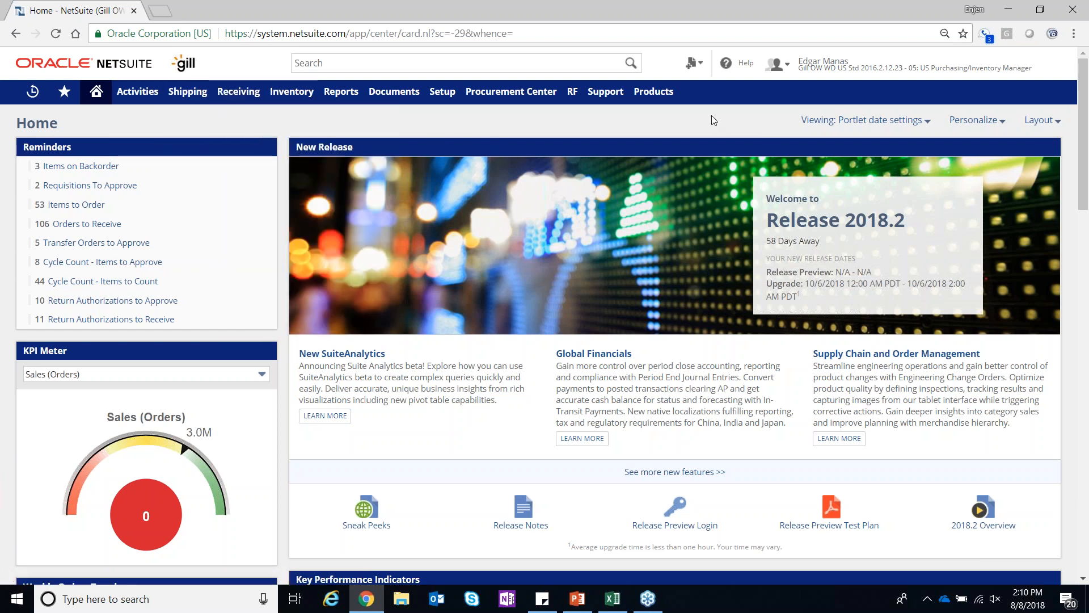
mouse_move(700, 79)
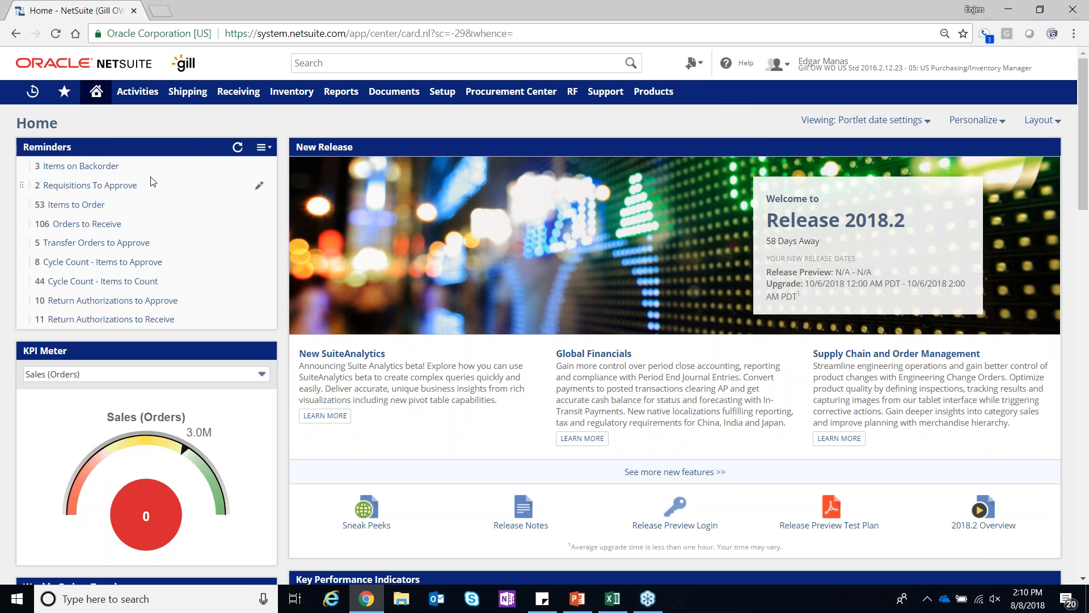
Open the setup of the Reminders portlet on the home dashboard
click(270, 151)
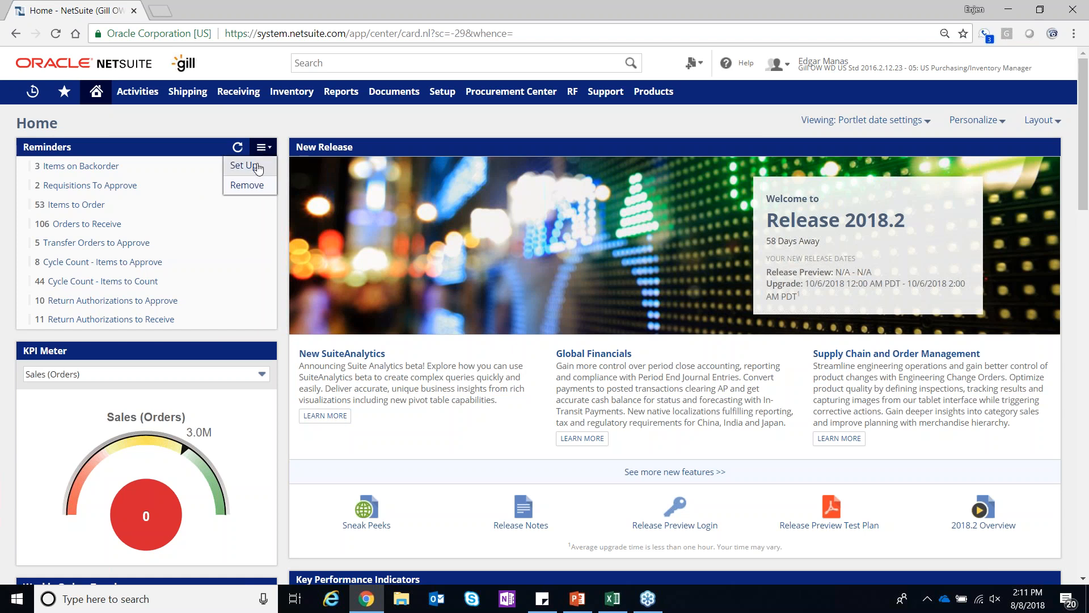
click(259, 168)
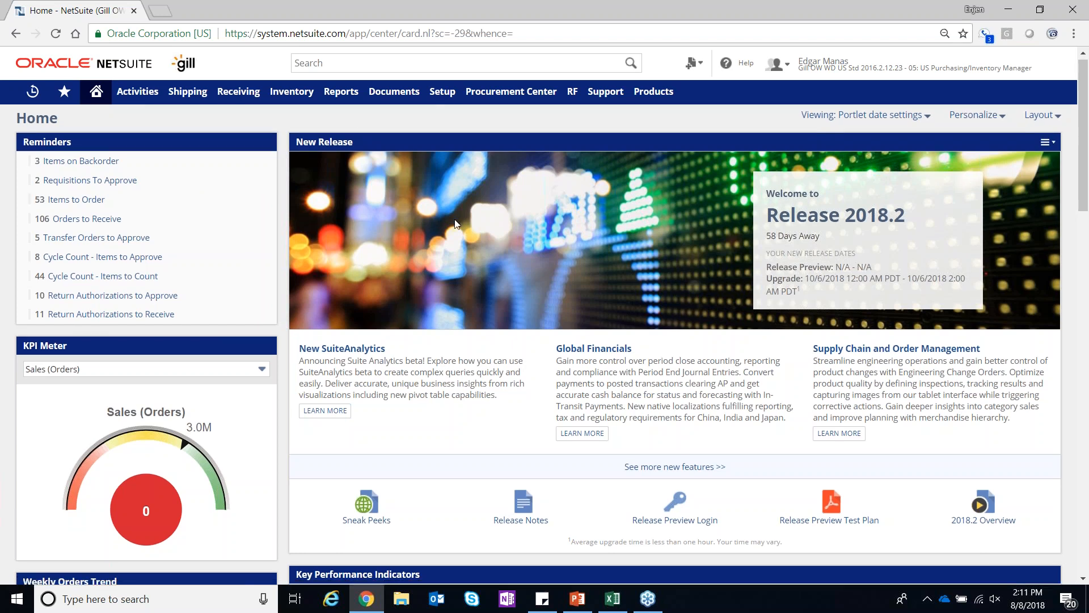
View the setup of the Key Performance Indicators portlet and leave it without saving
scroll(454, 221, down, 5)
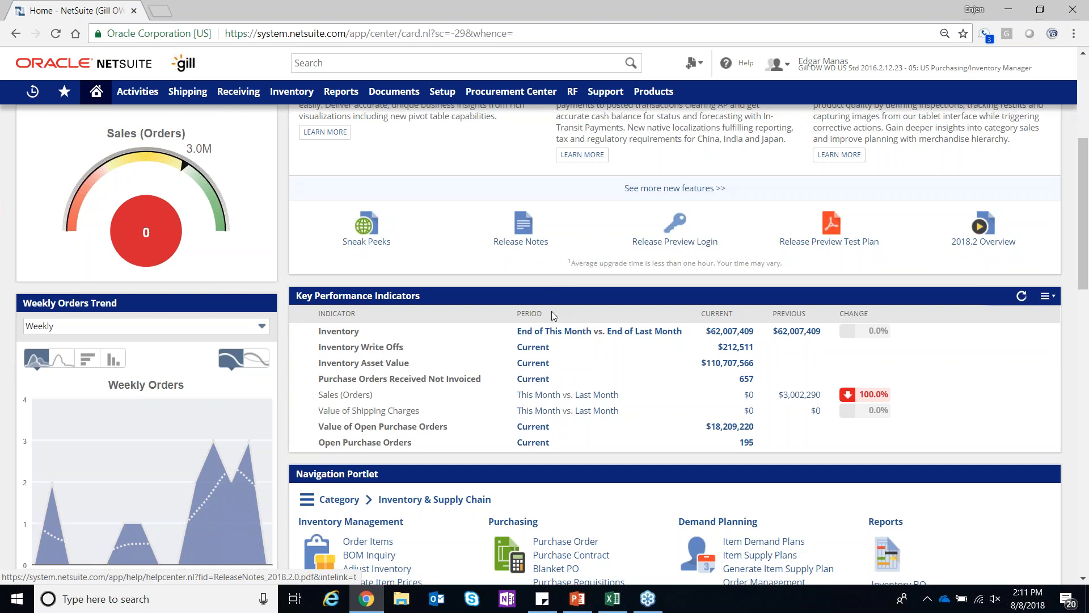
click(1044, 296)
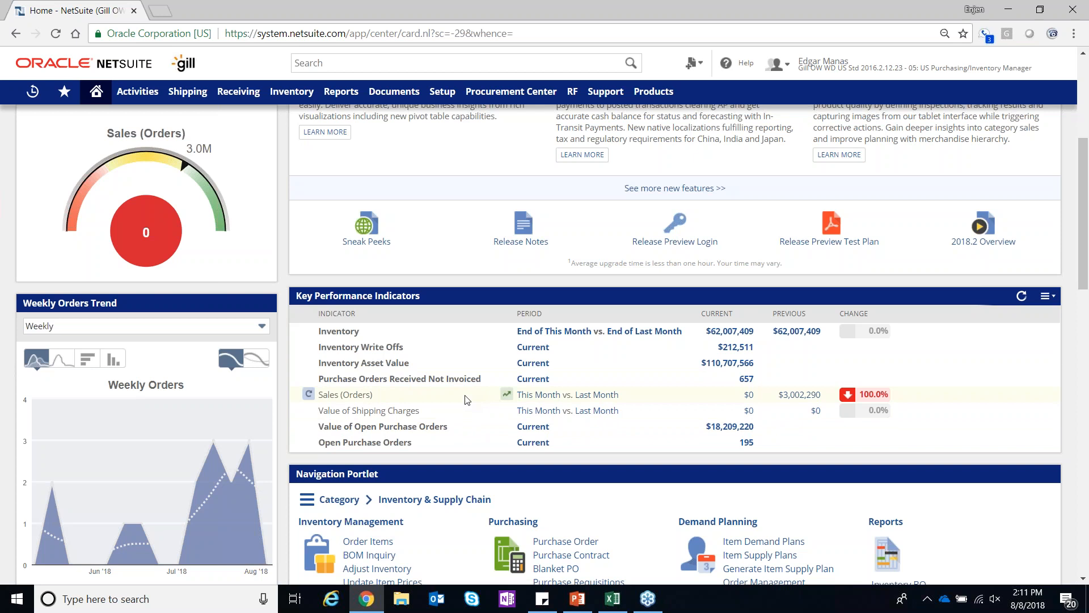
click(1046, 296)
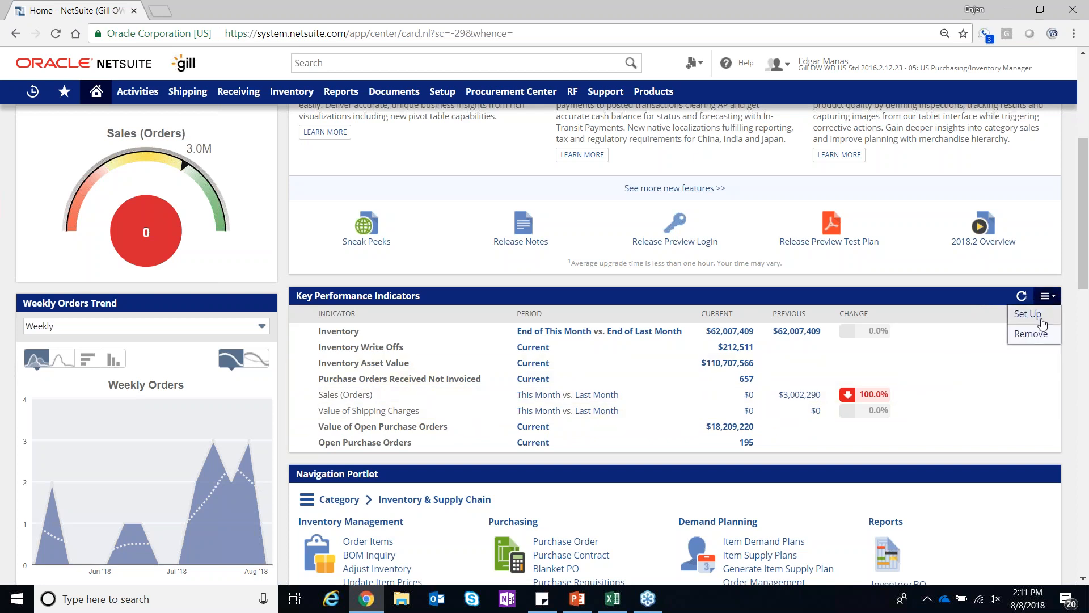
click(1042, 323)
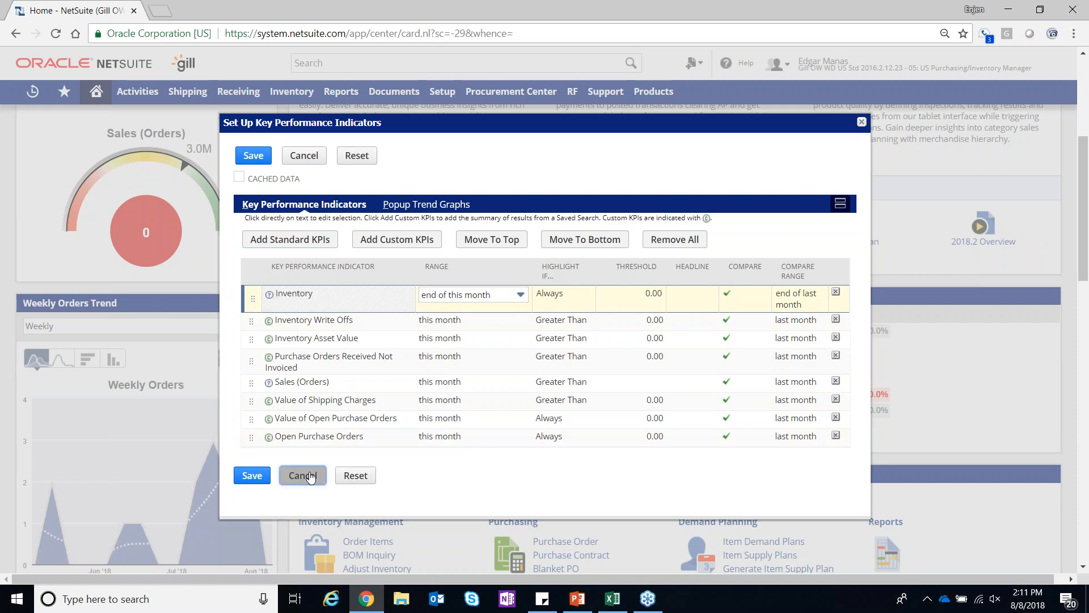
click(311, 477)
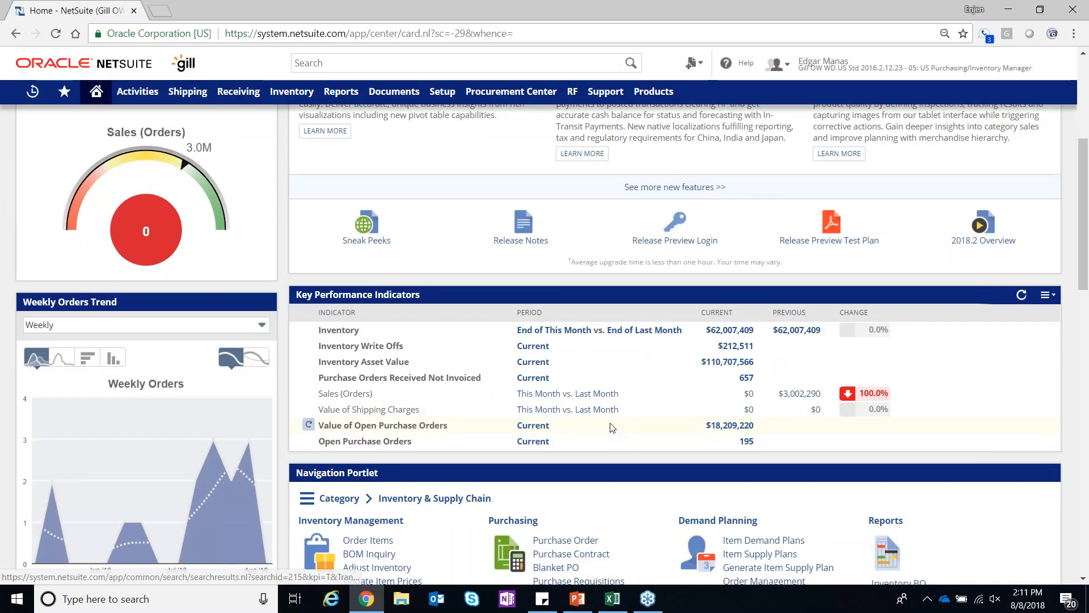
Open the trend graph for # of POs in Vendor Performance and view it as line, horizontal bar and area charts
scroll(611, 427, down, 2)
scroll(612, 428, down, 6)
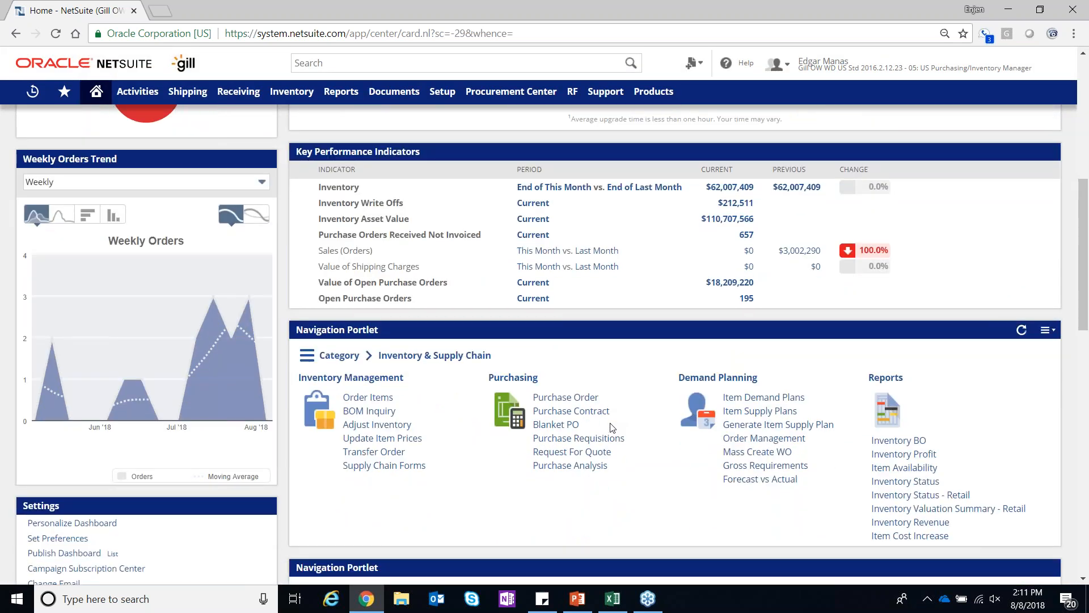
scroll(611, 427, down, 7)
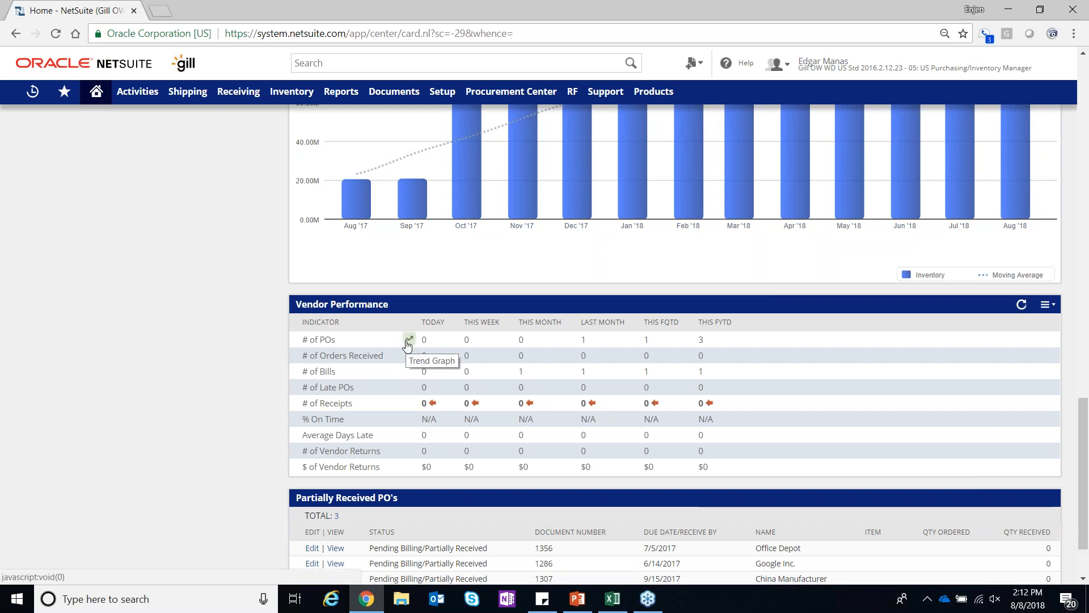
click(408, 340)
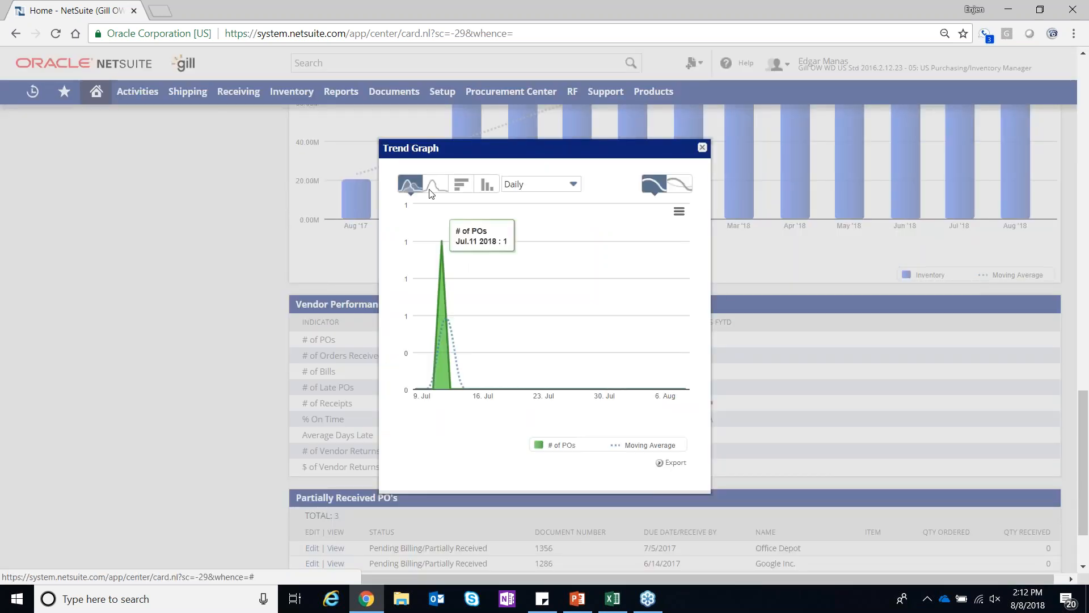
click(437, 184)
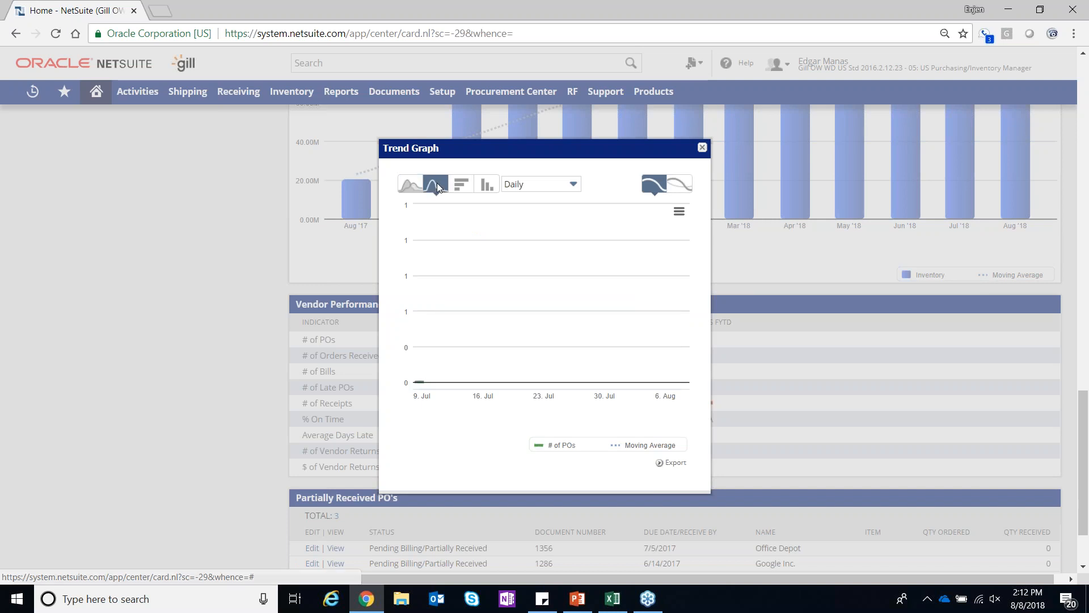
click(462, 186)
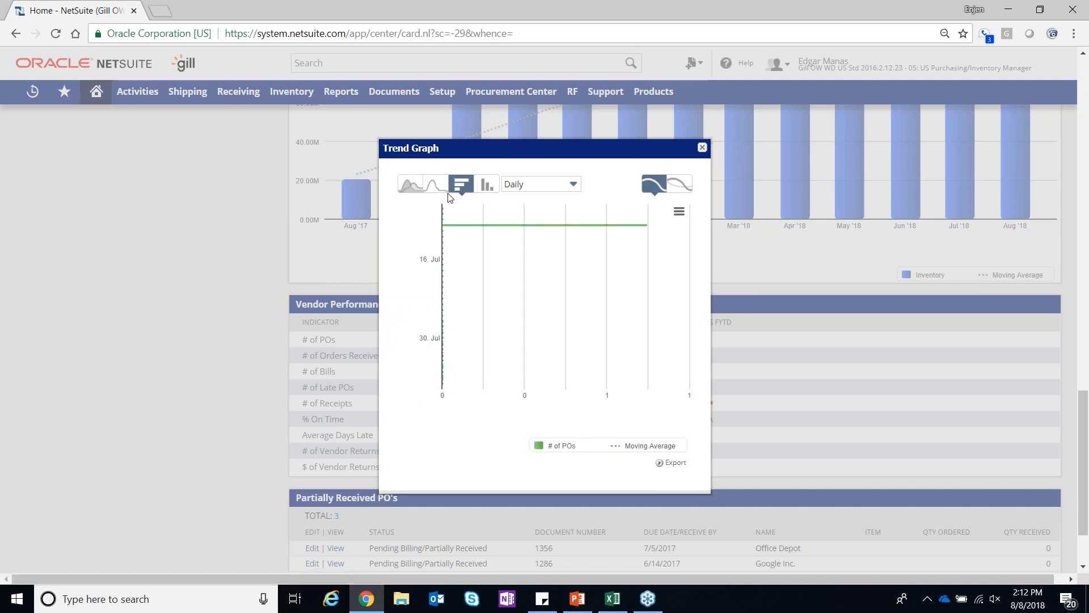
click(411, 183)
Switch the # of POs trend graph to quarterly periods, compare it with the previous year, and close the graph
click(572, 183)
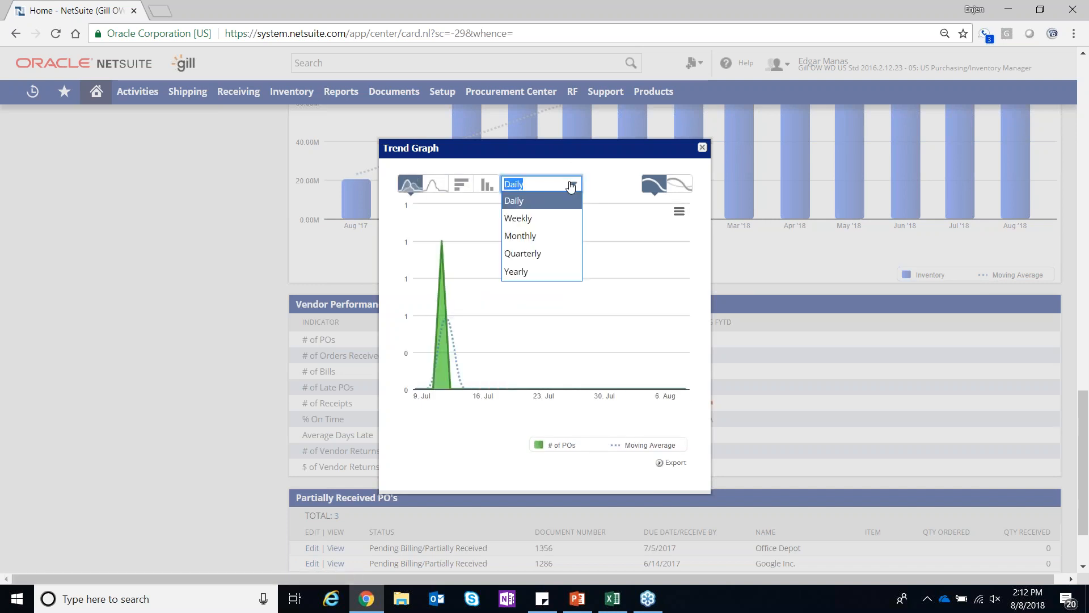
click(544, 253)
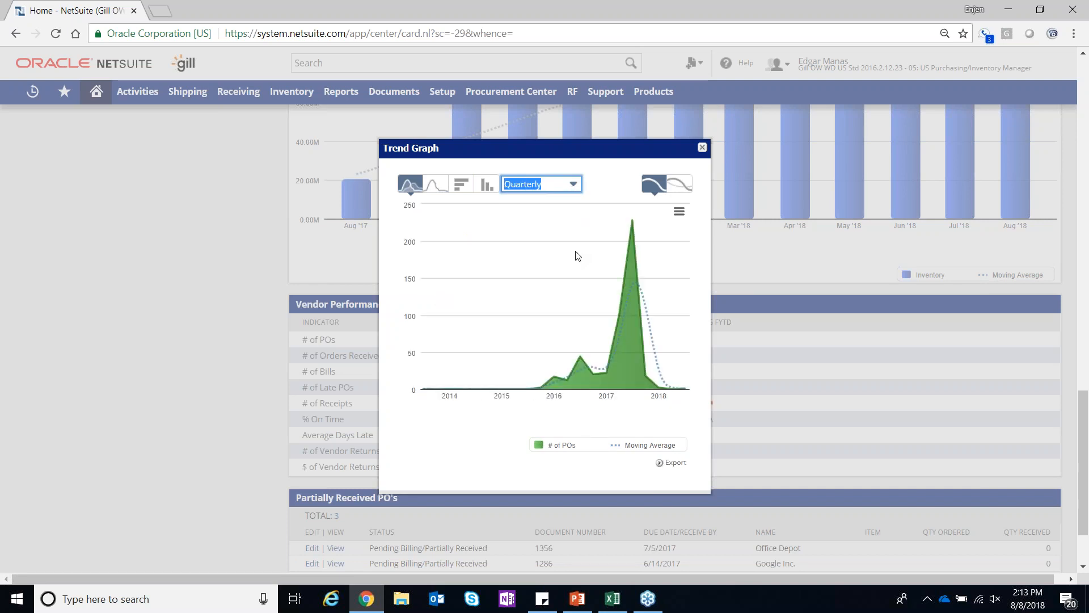
click(679, 184)
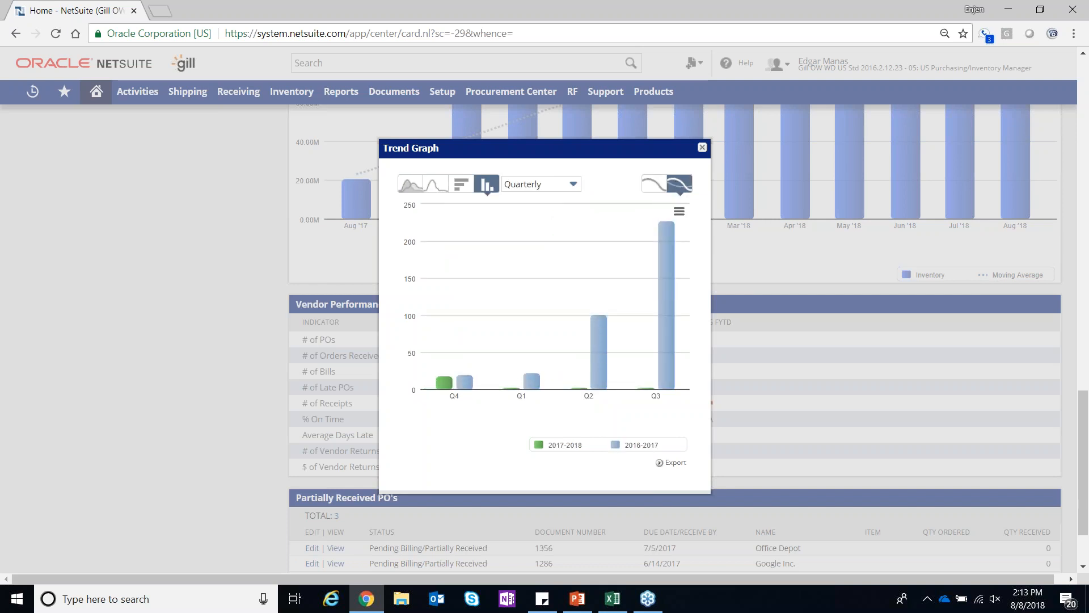
click(702, 147)
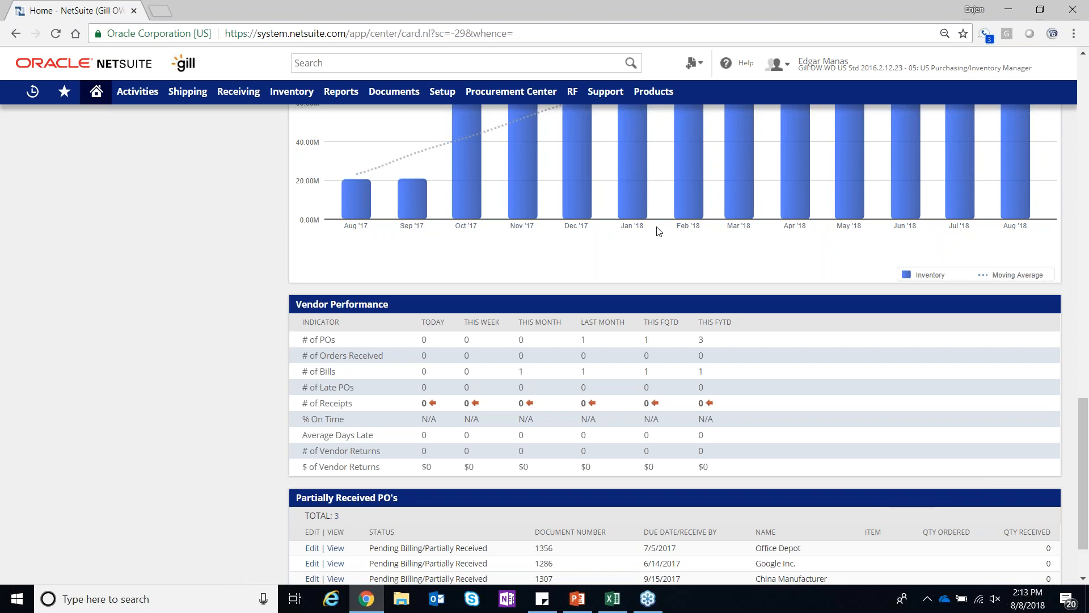
Search globally for "office desk" and open the Office Desk assembly record
click(500, 63)
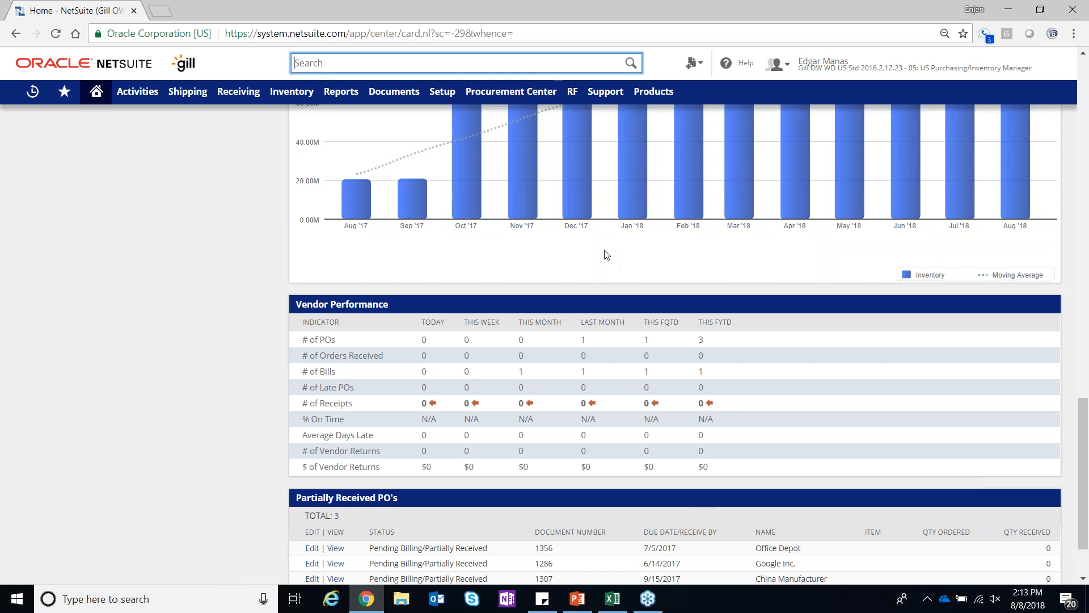
text(office)
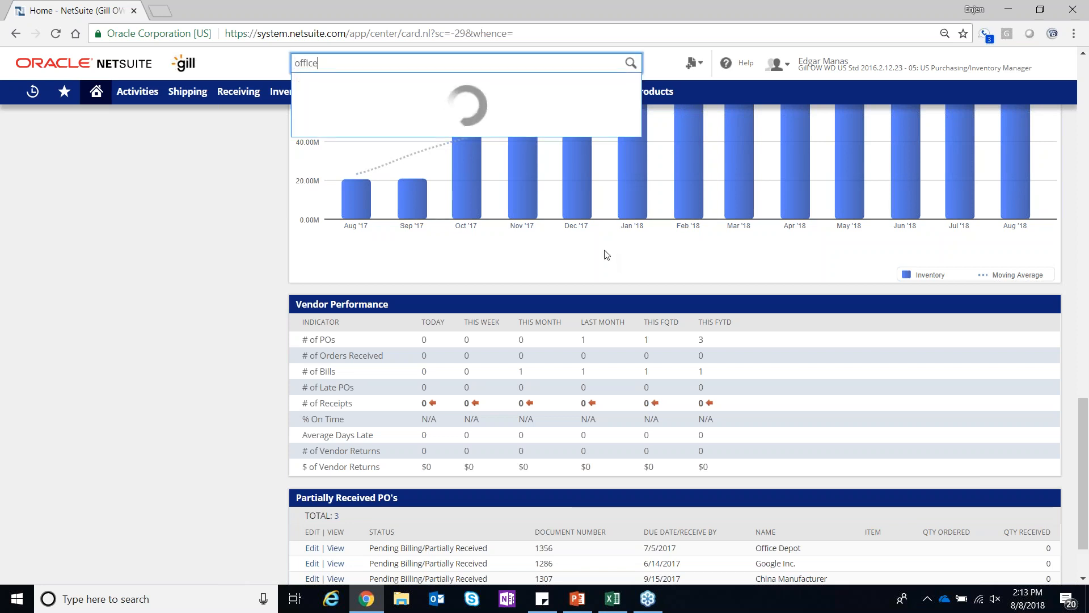
text( de)
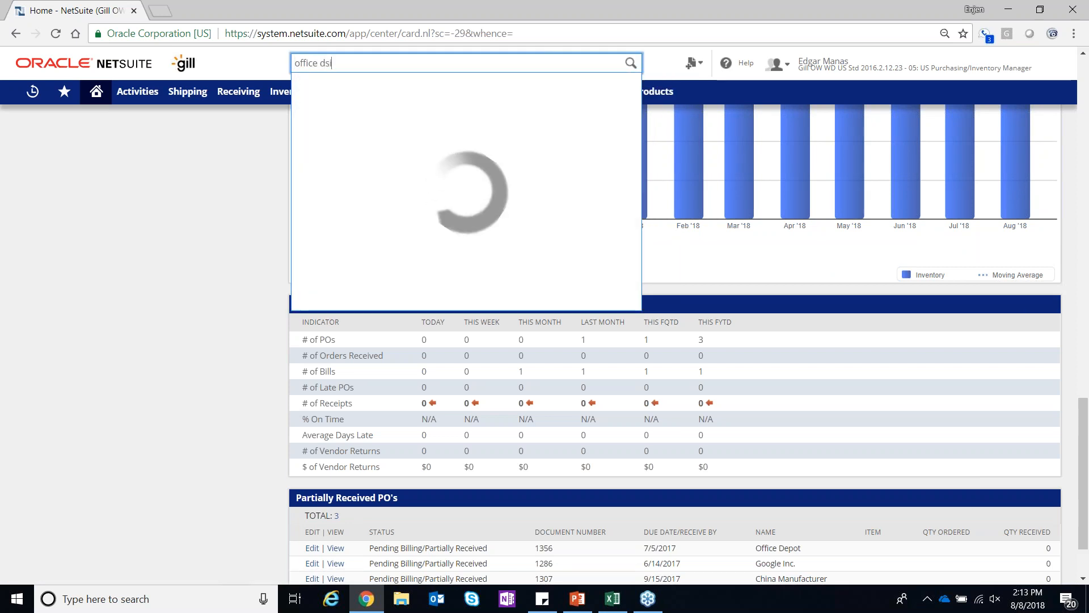
text(sk)
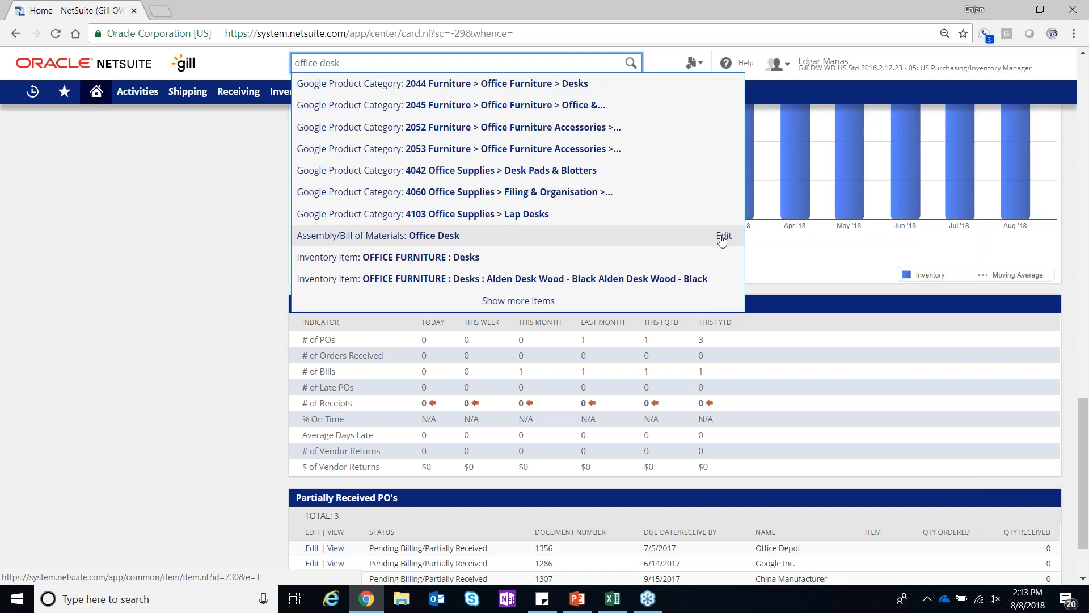
click(491, 245)
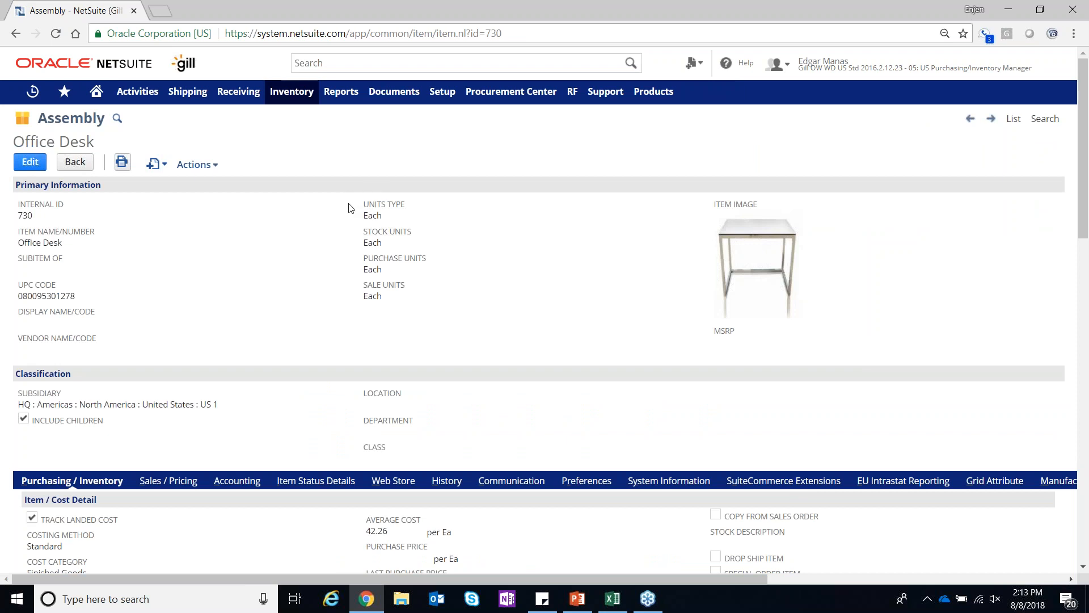
Examine the Item / Cost Detail and Inventory Management sections of the Office Desk record, including its replenishment and planning methods
scroll(348, 209, down, 1)
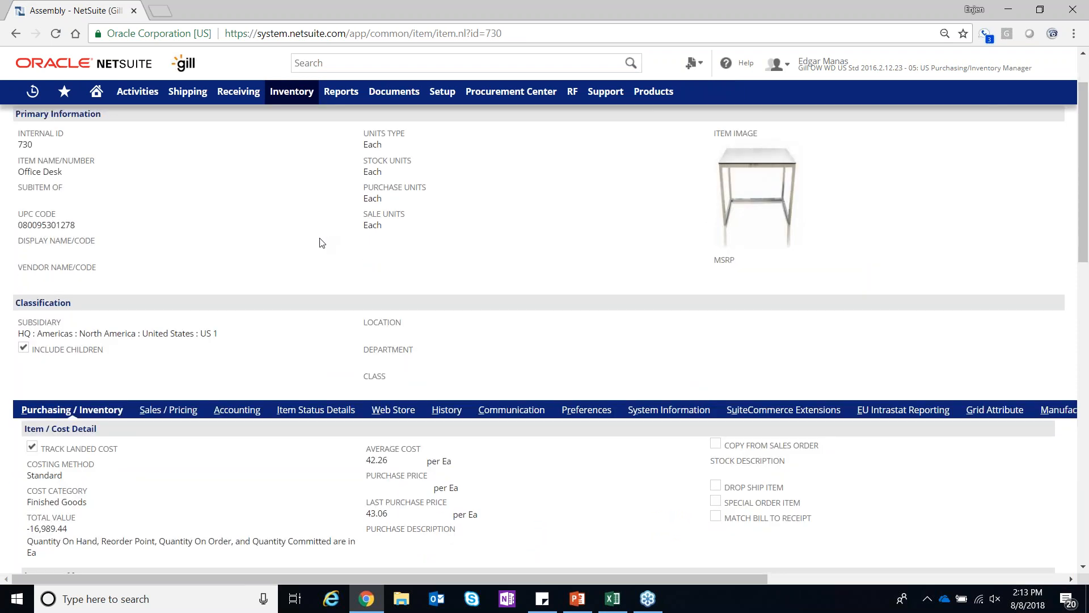
scroll(318, 244, down, 1)
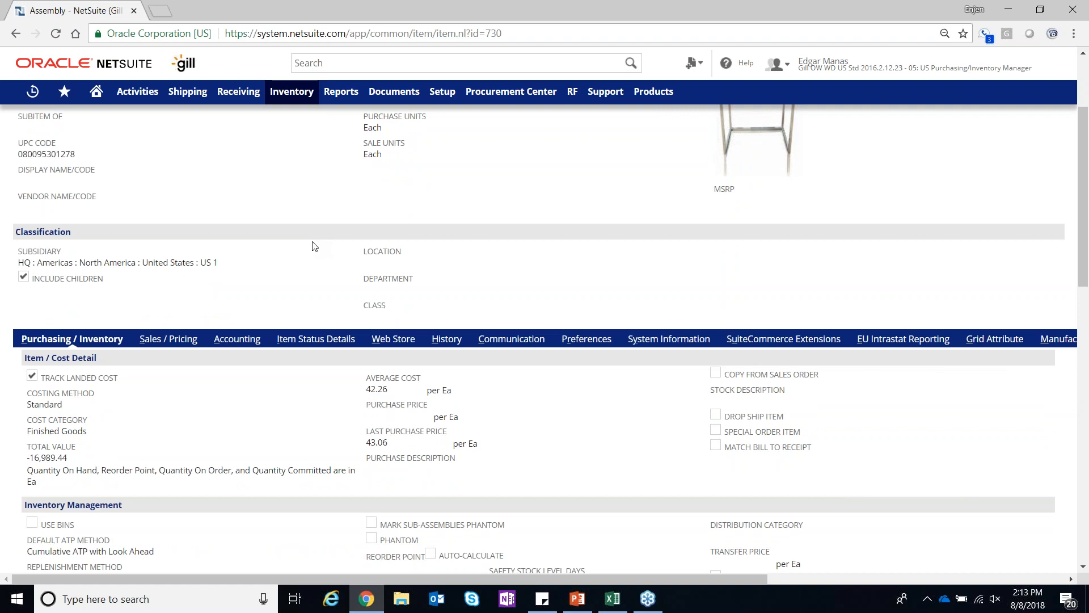
scroll(308, 260, down, 1)
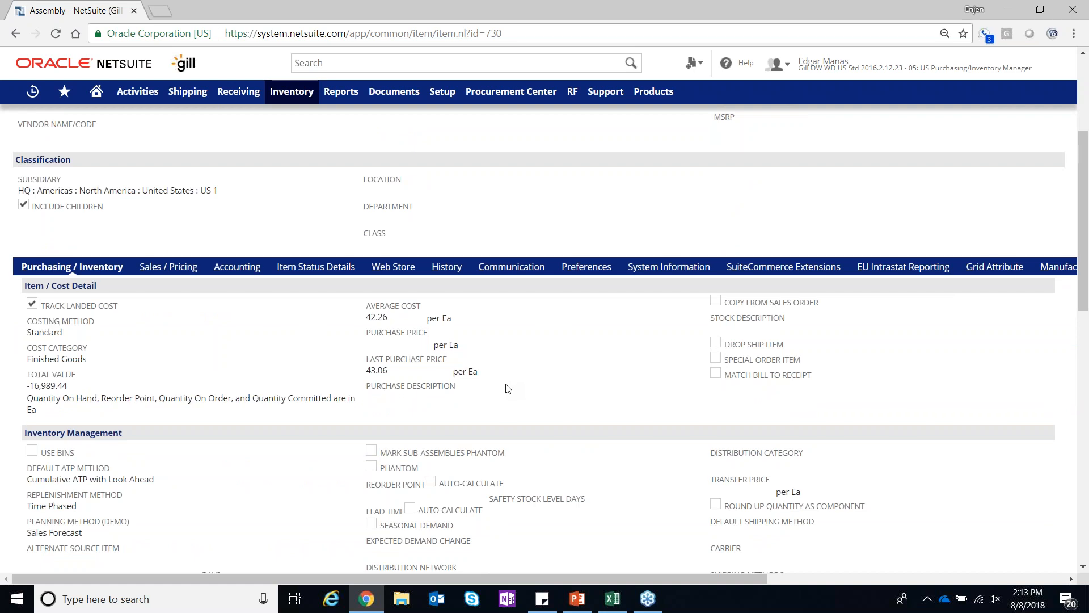
scroll(508, 388, down, 1)
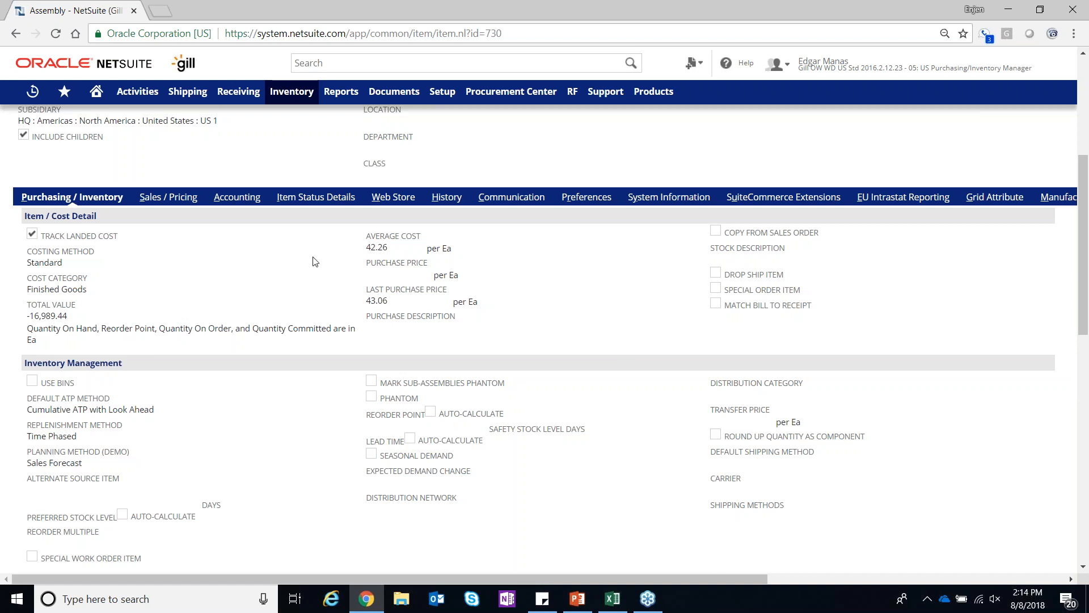
scroll(492, 314, down, 5)
scroll(492, 314, down, 5)
scroll(492, 314, up, 5)
scroll(492, 314, up, 3)
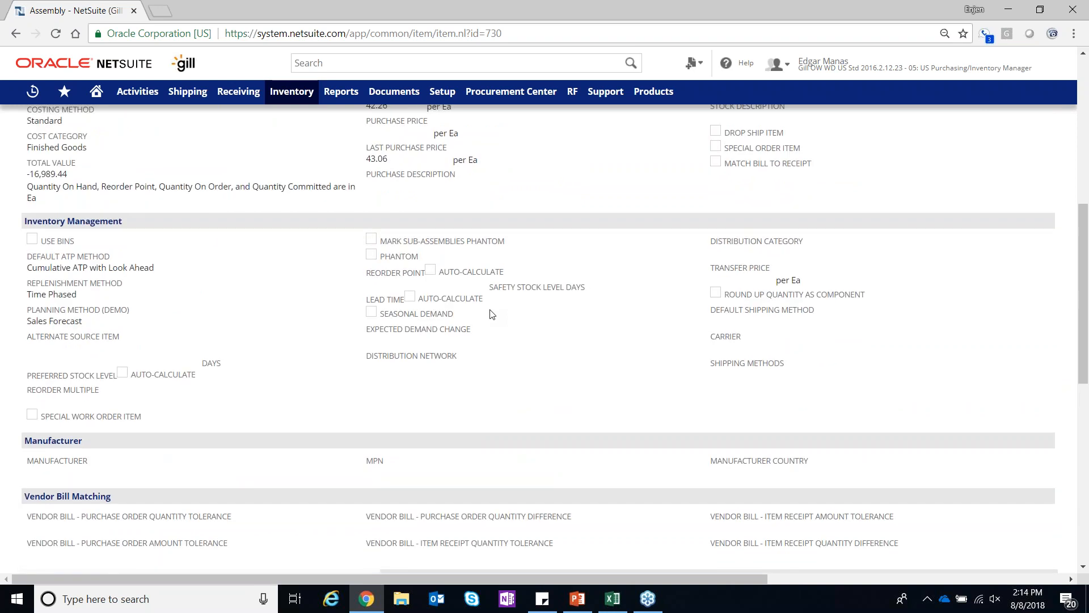
scroll(491, 314, up, 1)
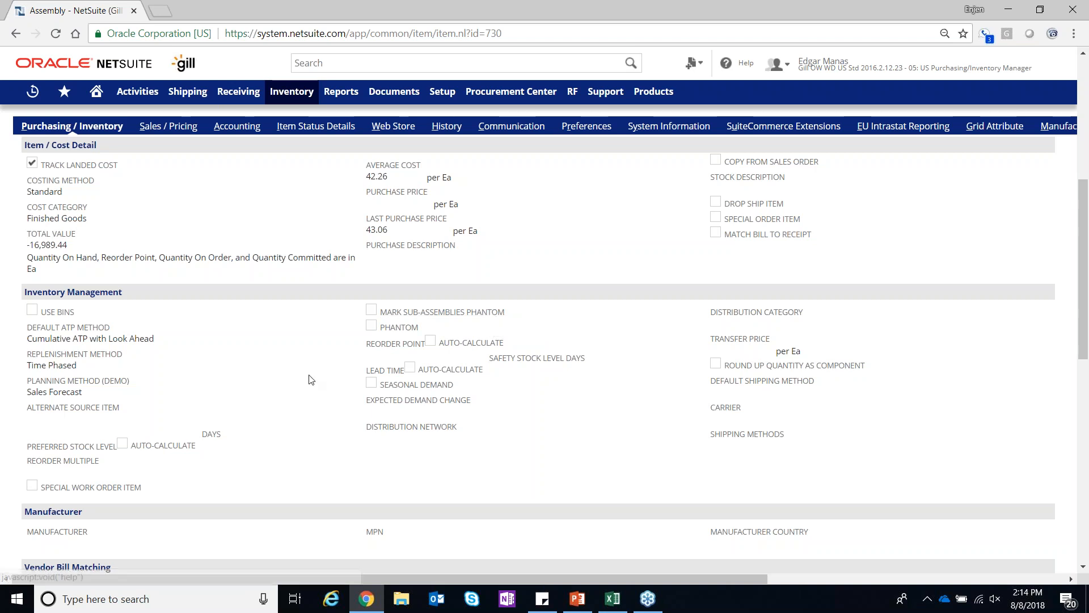
scroll(157, 425, down, 1)
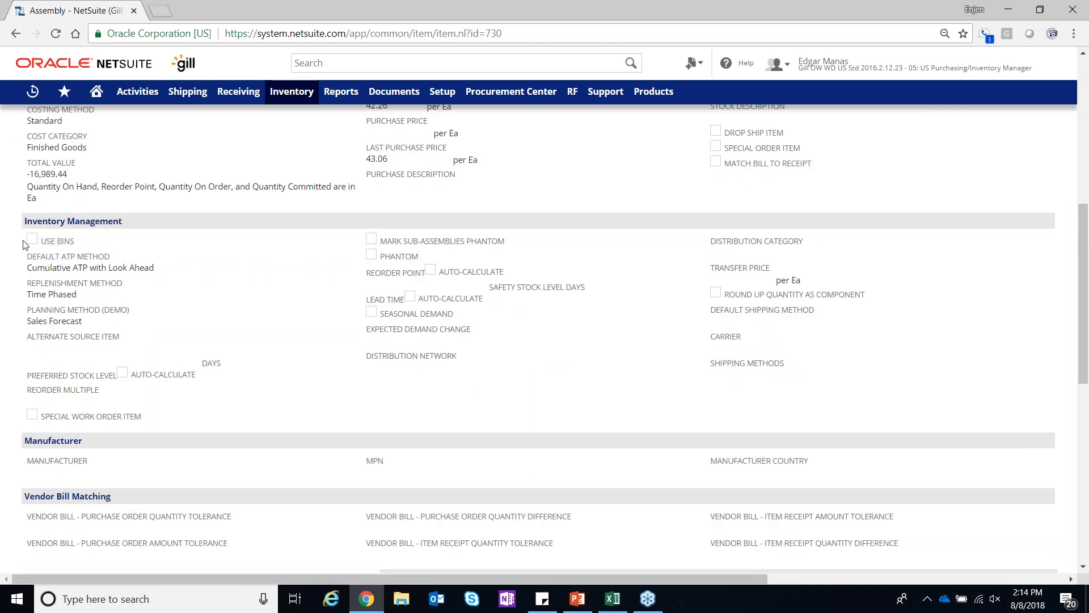
drag(23, 244, 142, 257)
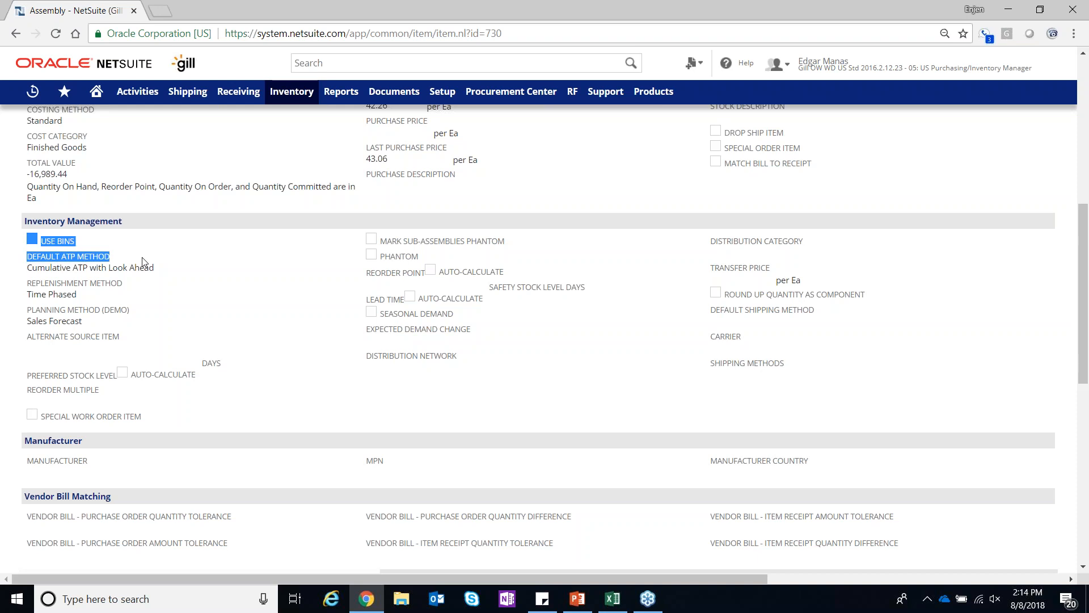
click(233, 313)
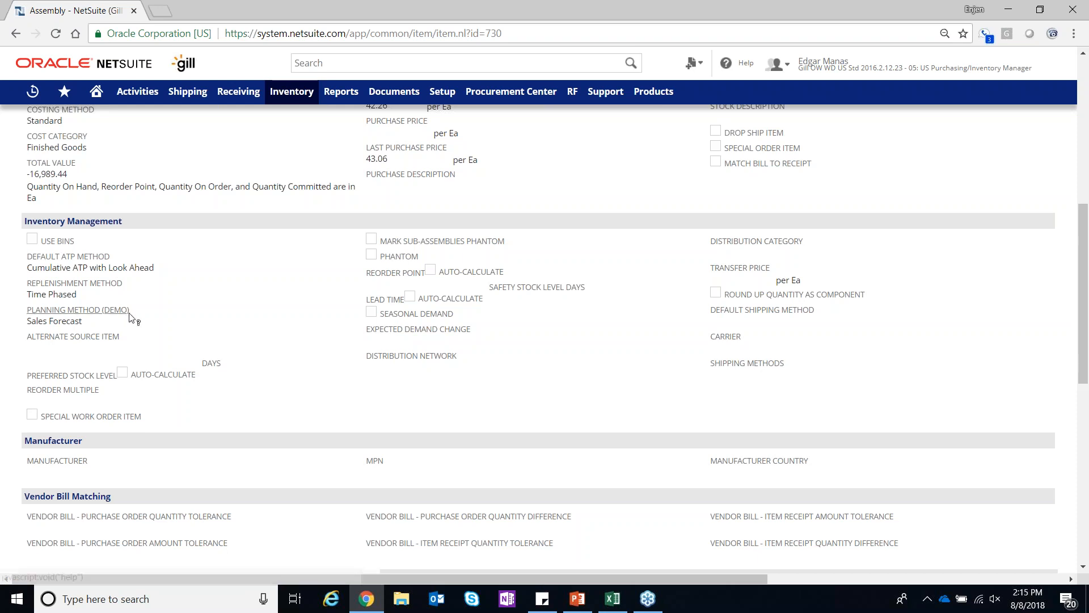
Open the Office Desk assembly record for editing
scroll(131, 318, up, 8)
click(30, 163)
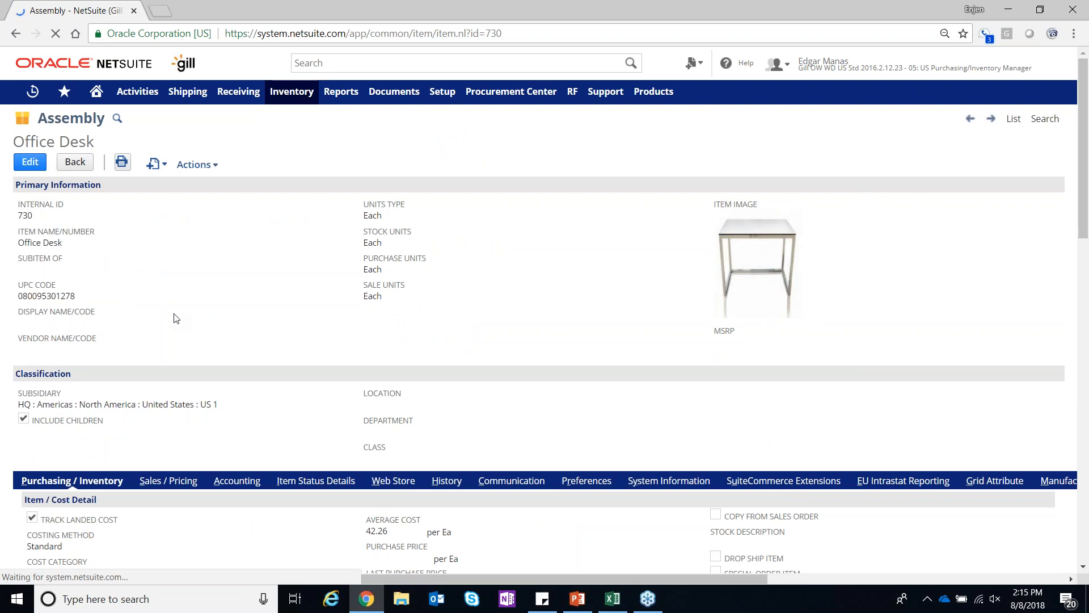
scroll(176, 319, down, 7)
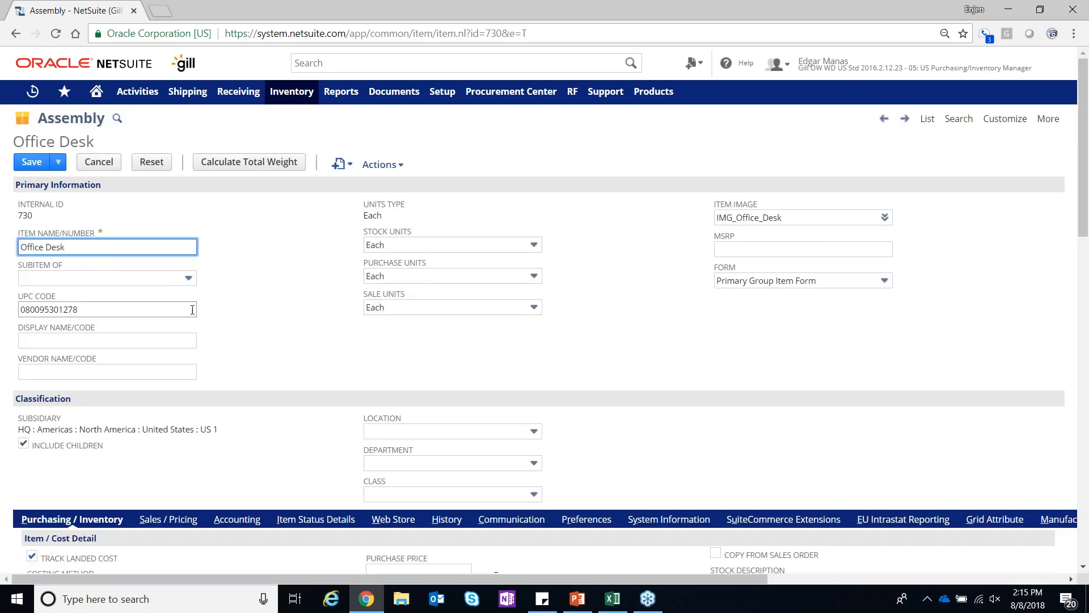
Examine the Office Desk's Inventory Management fields and its per-location lead times, stock levels and lot sizing methods
scroll(213, 316, down, 7)
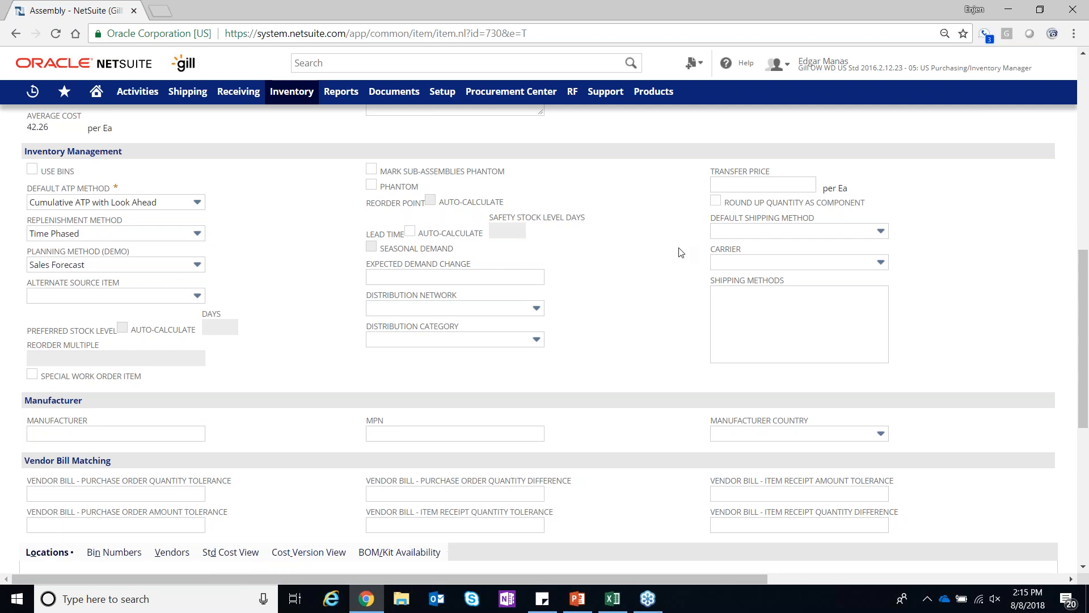
mouse_move(218, 296)
scroll(664, 312, down, 6)
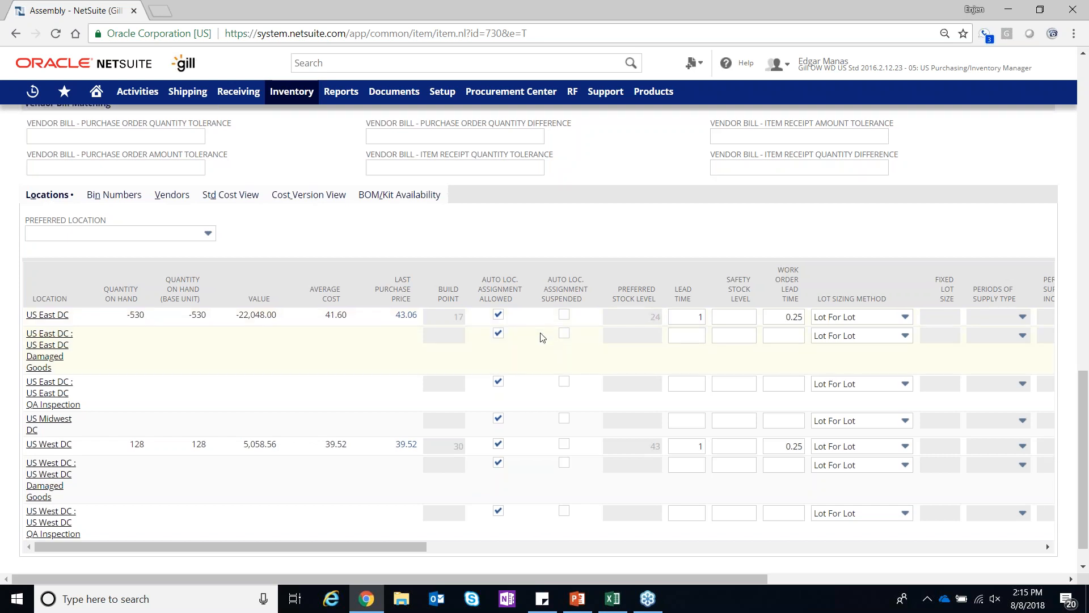
scroll(216, 316, down, 1)
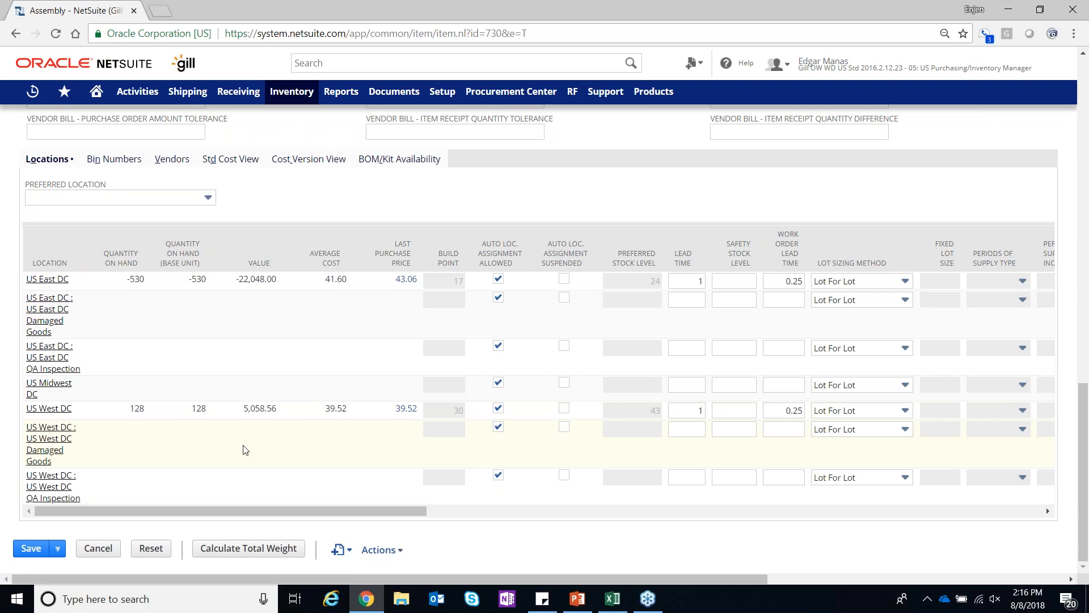
scroll(245, 450, up, 1)
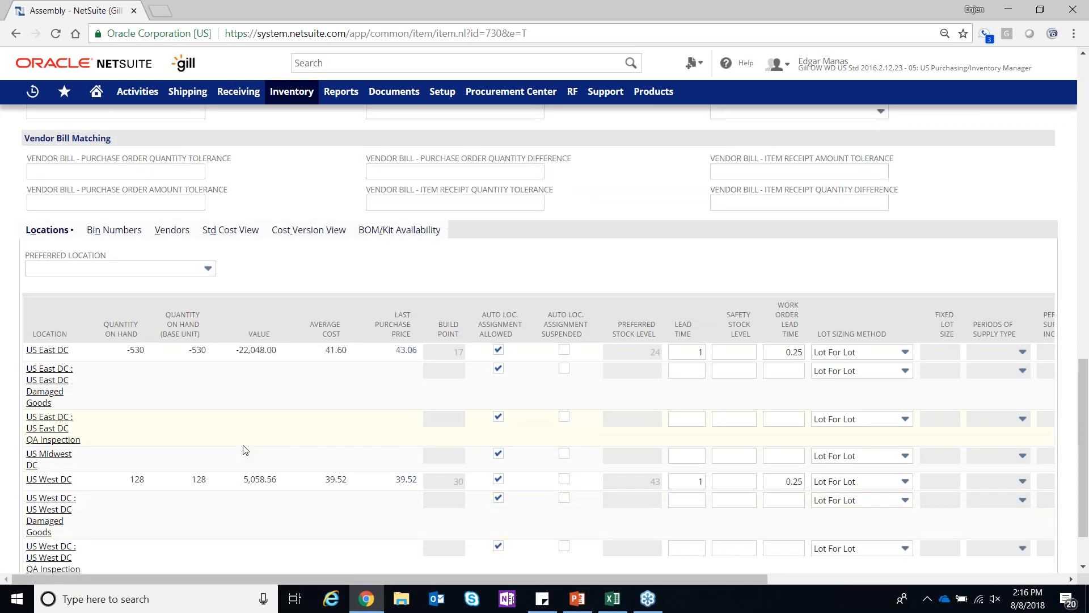
scroll(245, 450, up, 15)
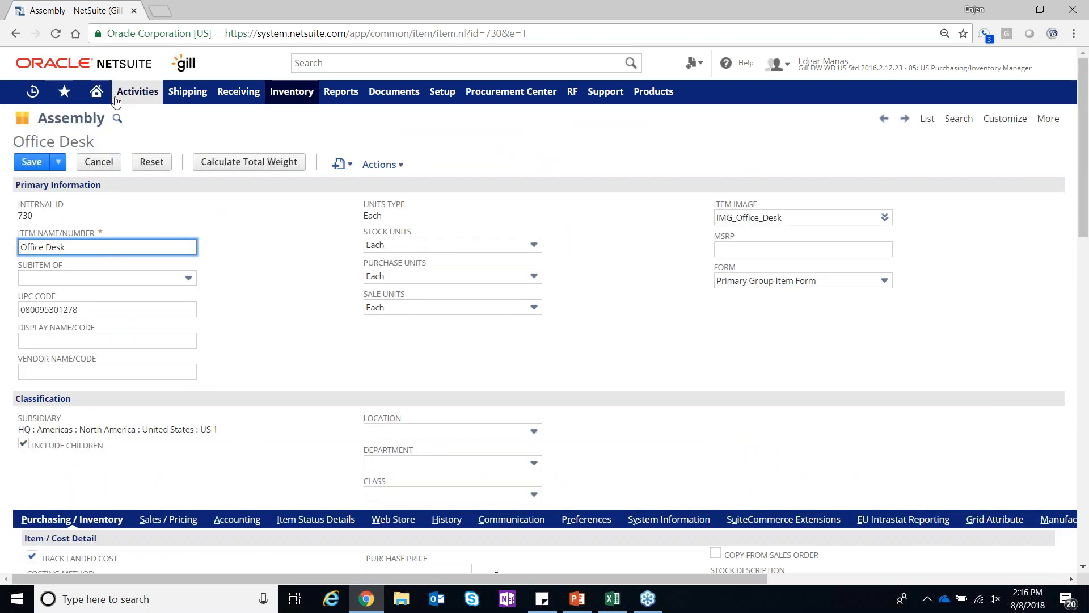
Cancel editing the Office Desk record and return to the home dashboard
click(99, 162)
mouse_move(95, 104)
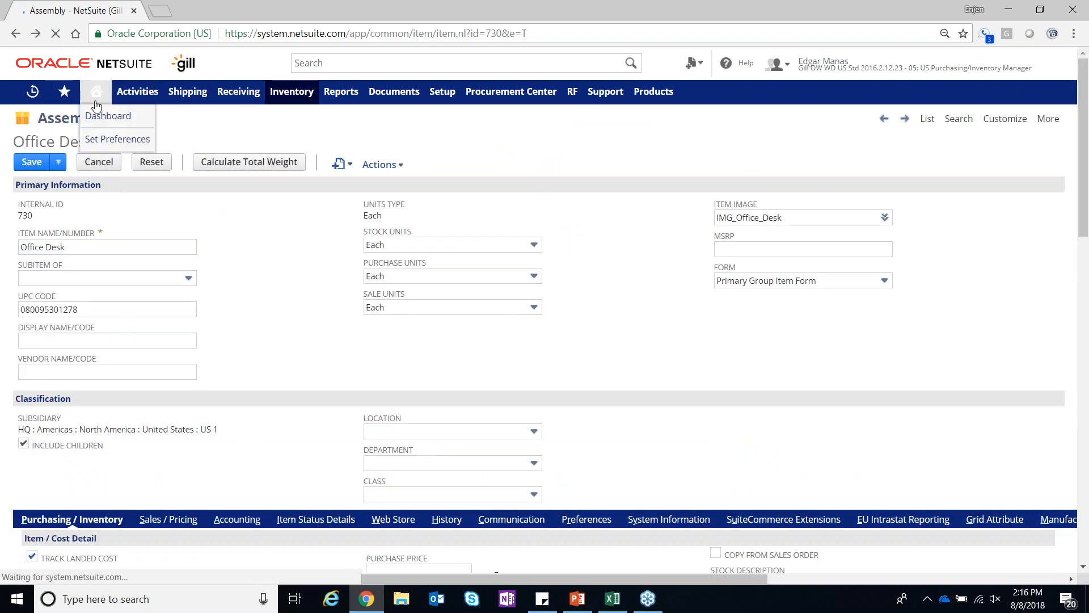
click(95, 105)
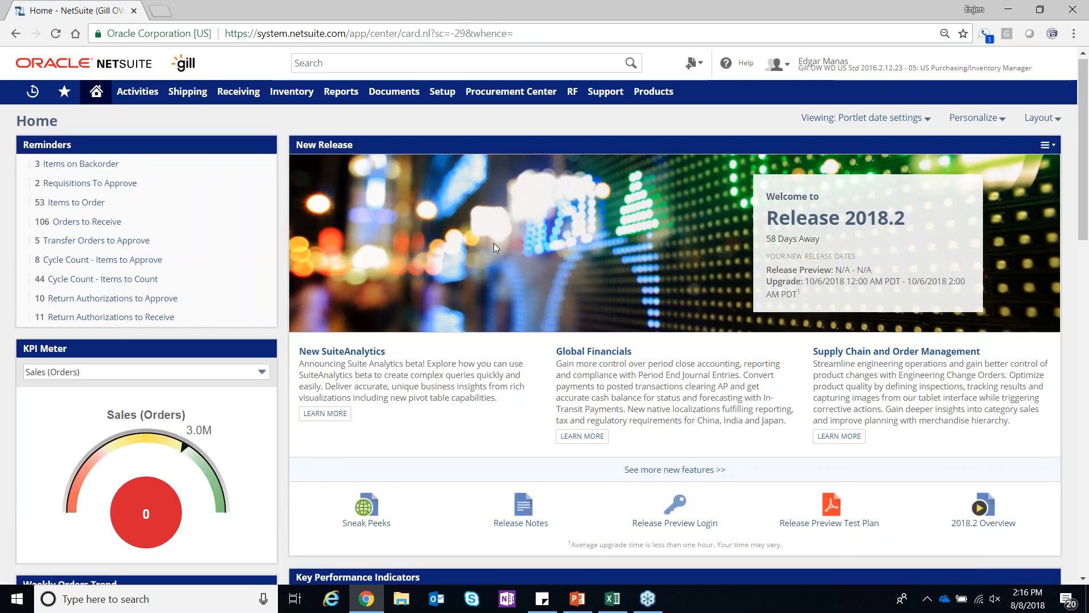
Open the Item Demand Plans list from the dashboard's Demand Planning links under Inventory & Supply Chain
scroll(493, 242, down, 8)
scroll(494, 248, down, 1)
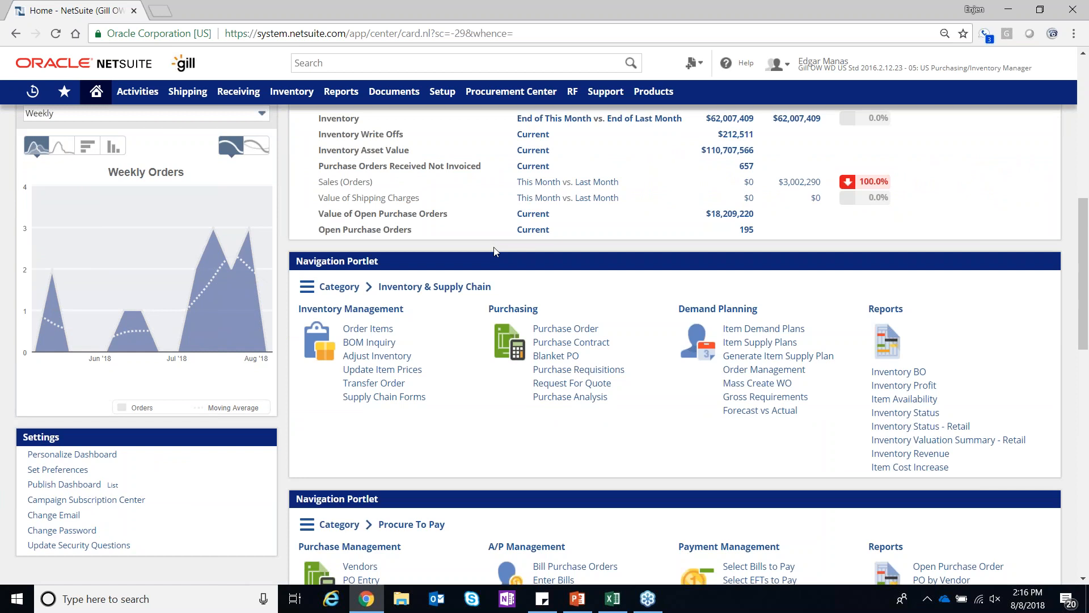
click(763, 328)
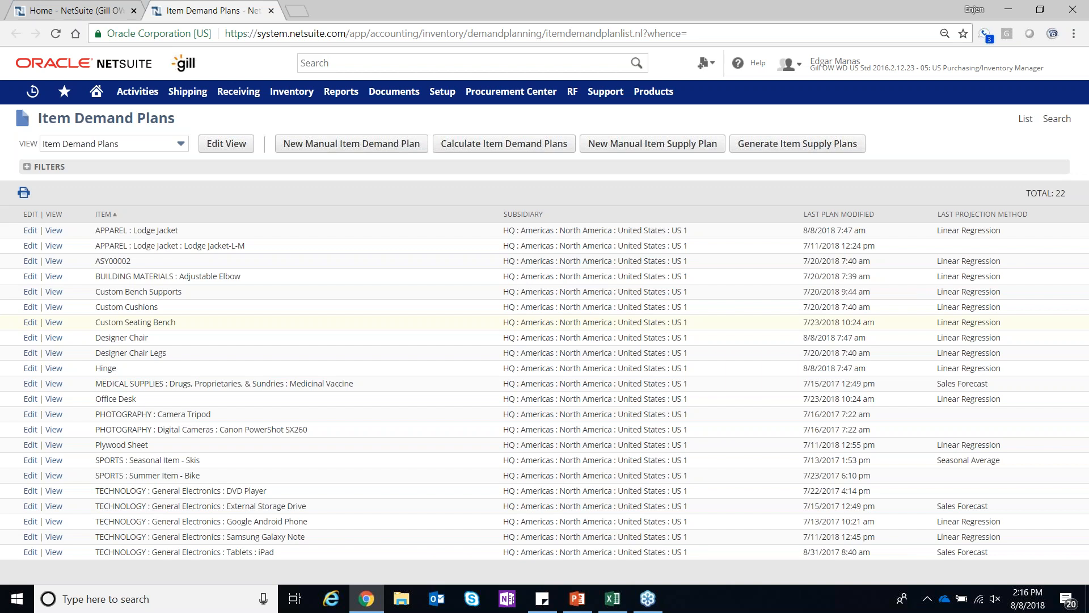
Start a new manual item demand plan for subsidiary US 1, location US East DC and item Lodge Jacket-B-L
click(324, 144)
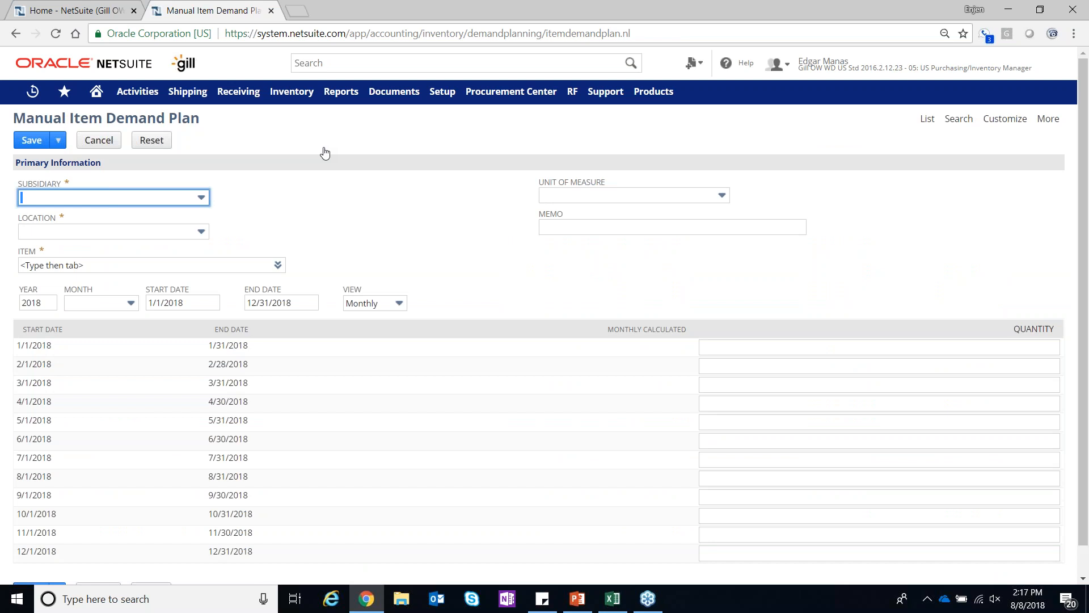
click(127, 200)
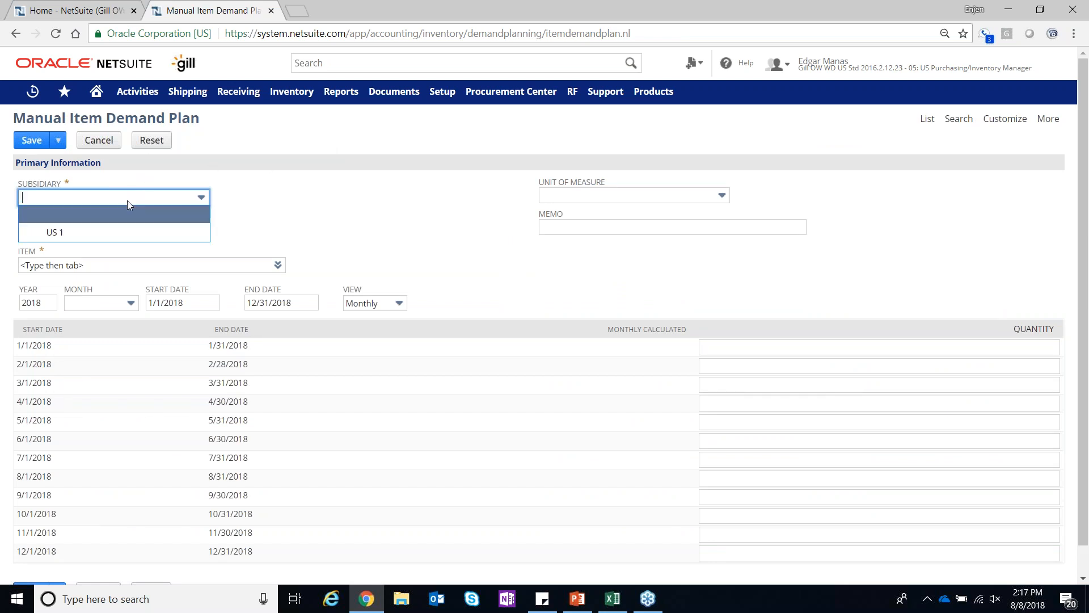
click(116, 232)
click(111, 233)
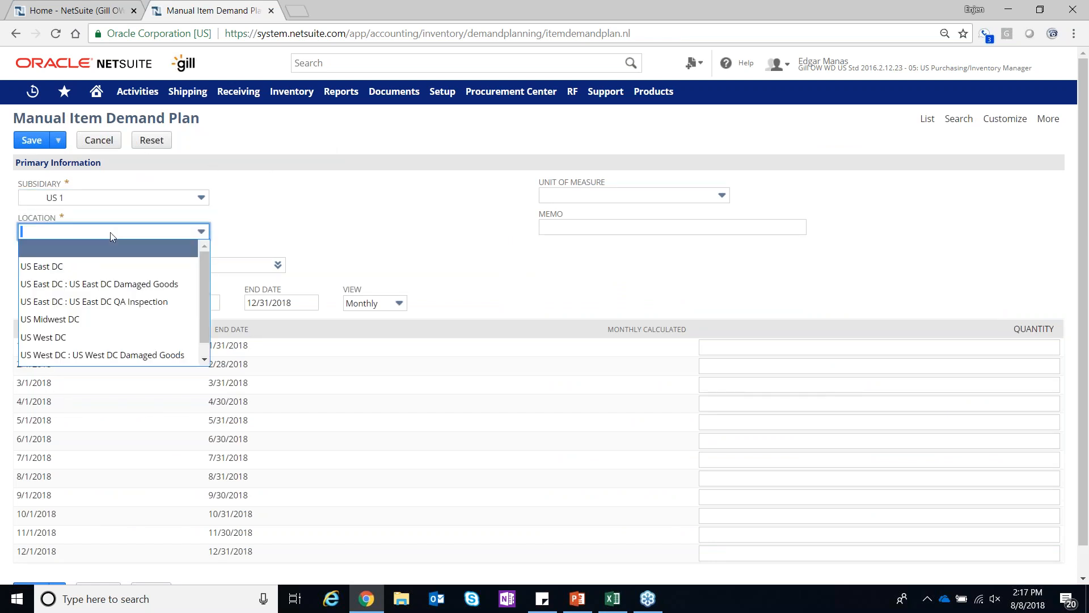
click(68, 267)
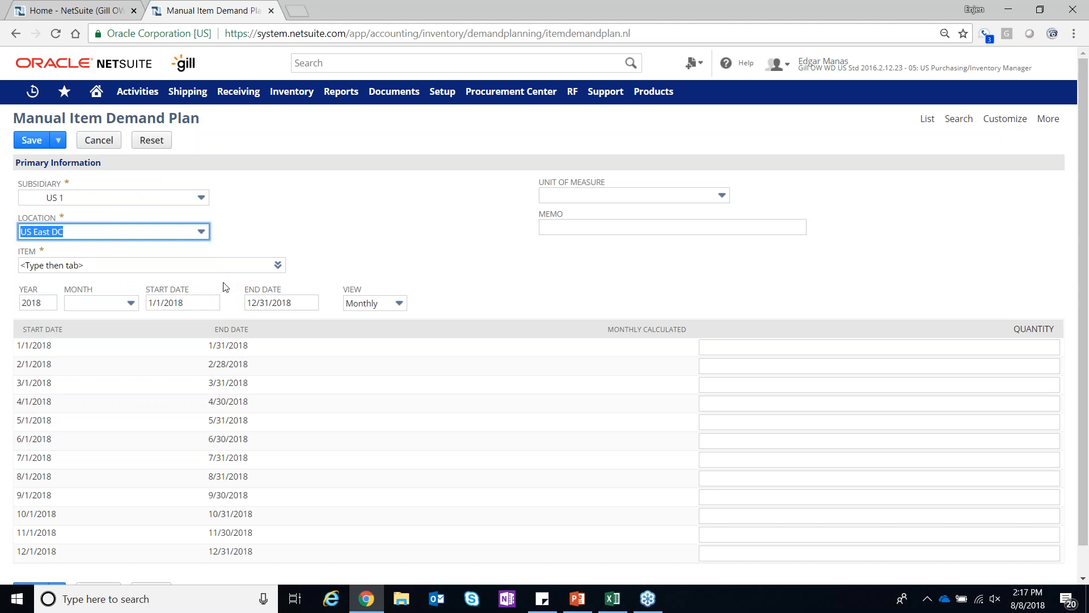
click(227, 265)
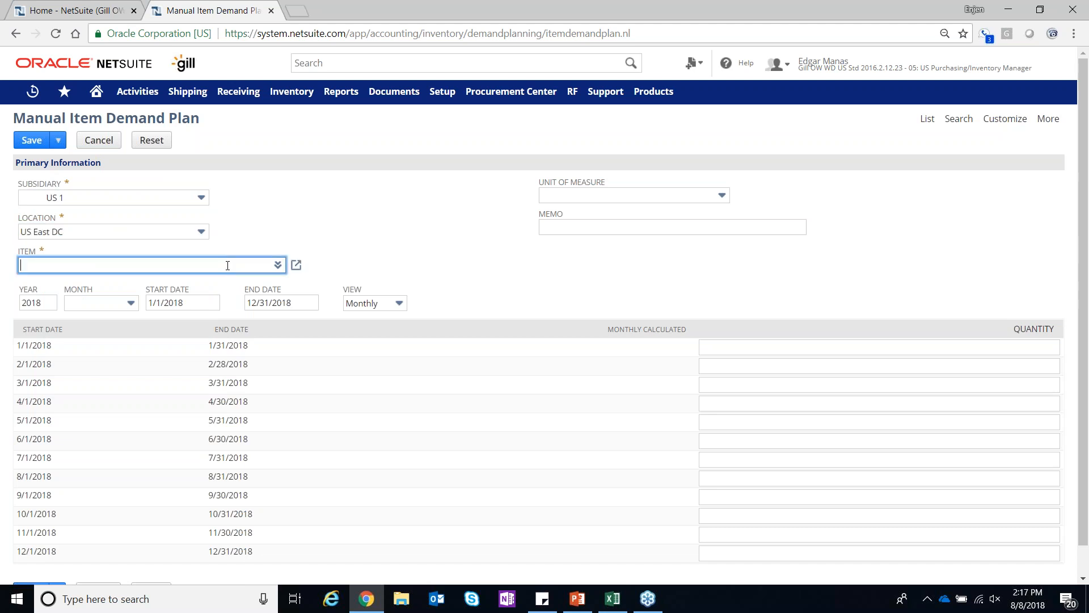
click(277, 265)
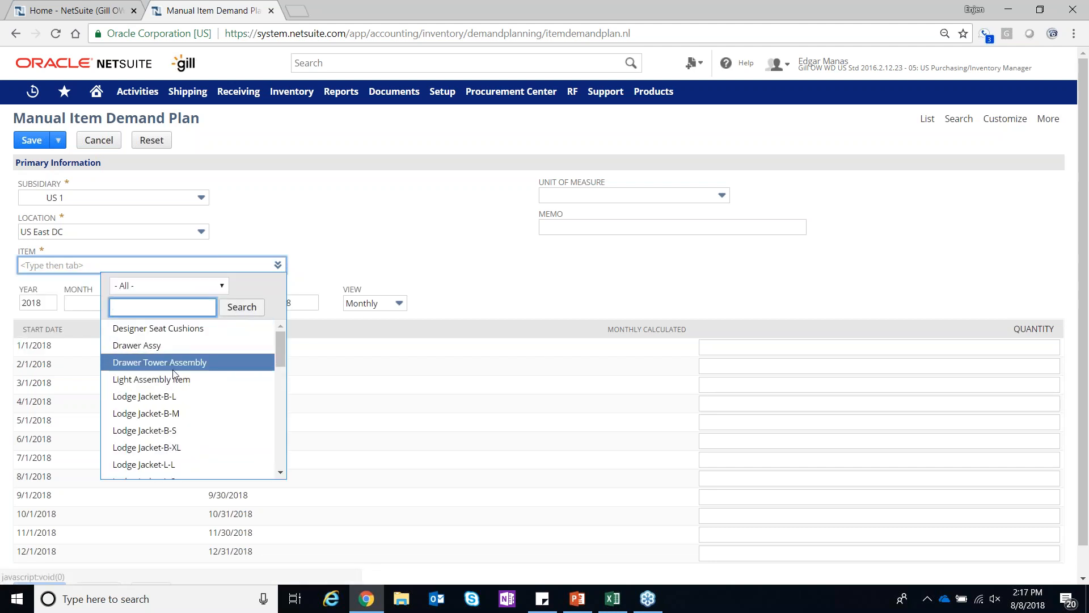
click(136, 396)
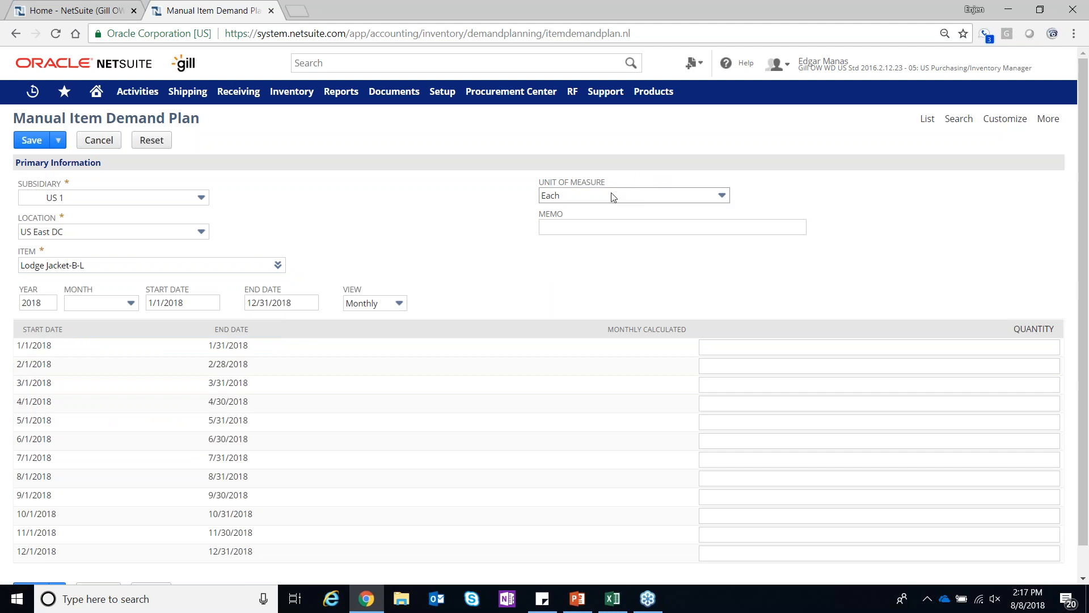
Switch the manual demand plan's view to Daily
scroll(590, 431, down, 1)
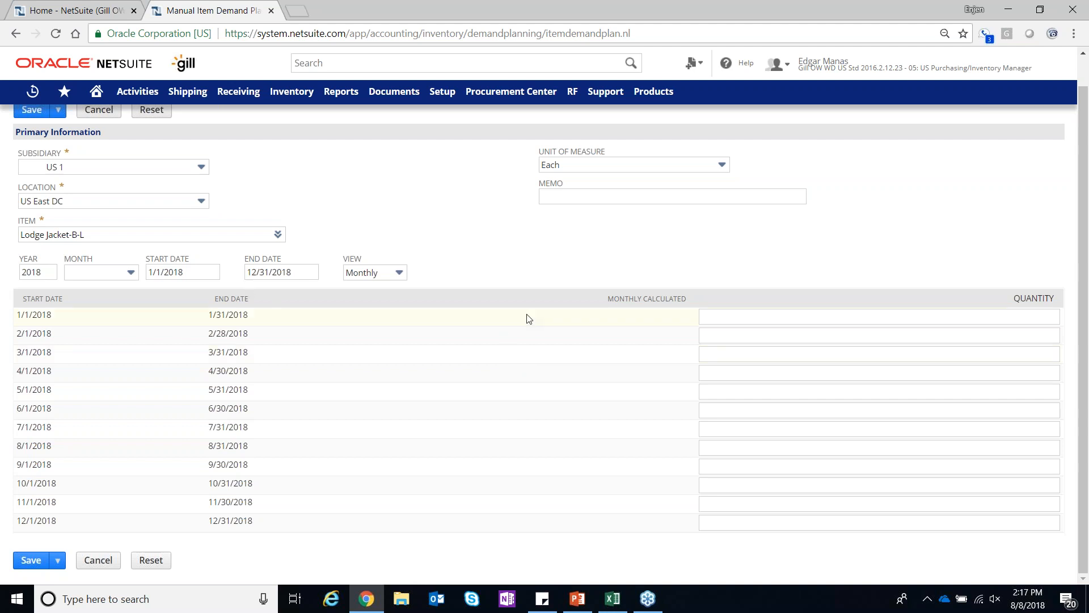
click(365, 274)
click(358, 290)
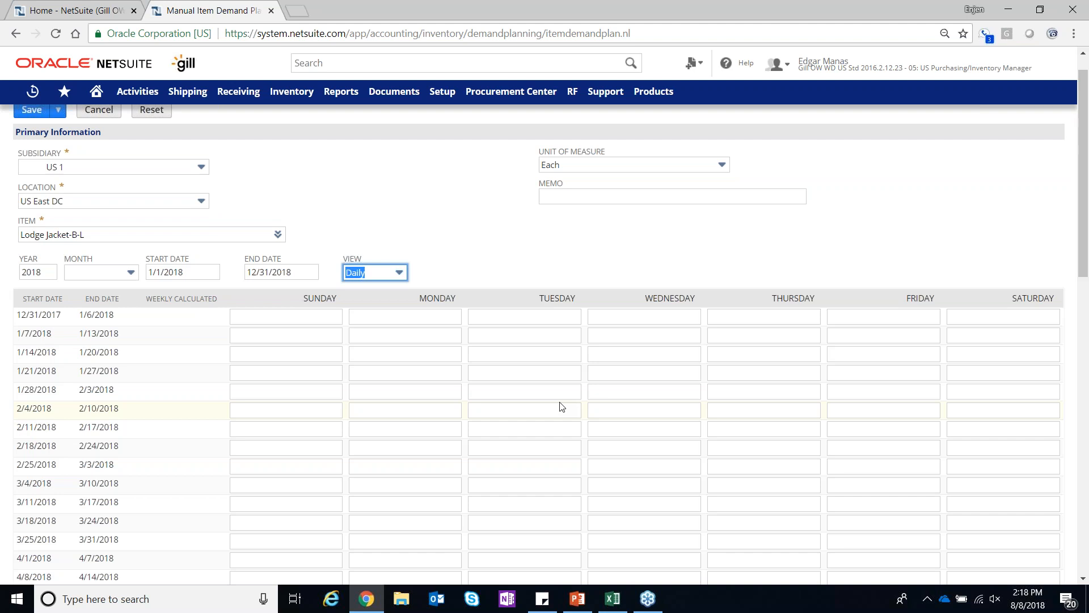
Go through the plan's year, month and start date fields, and cancel the manual demand plan without saving
click(50, 273)
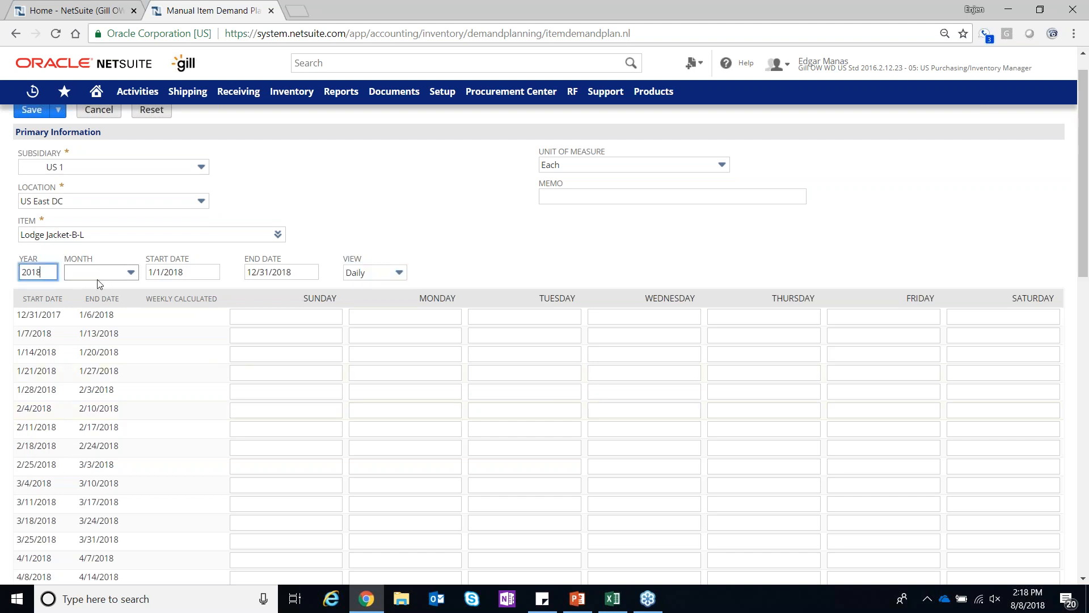
click(98, 280)
click(98, 280)
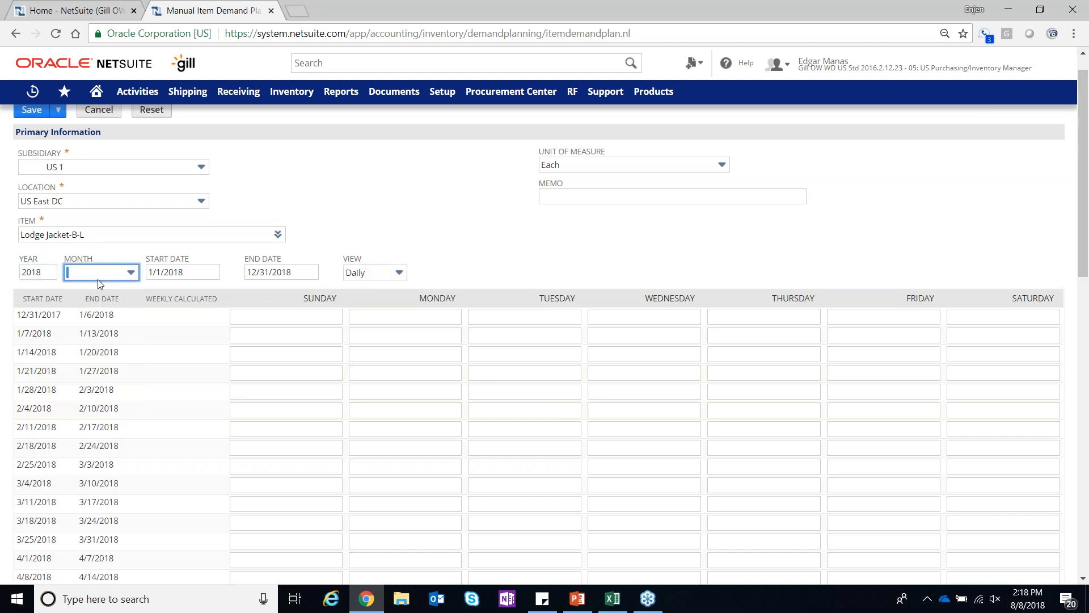
click(218, 273)
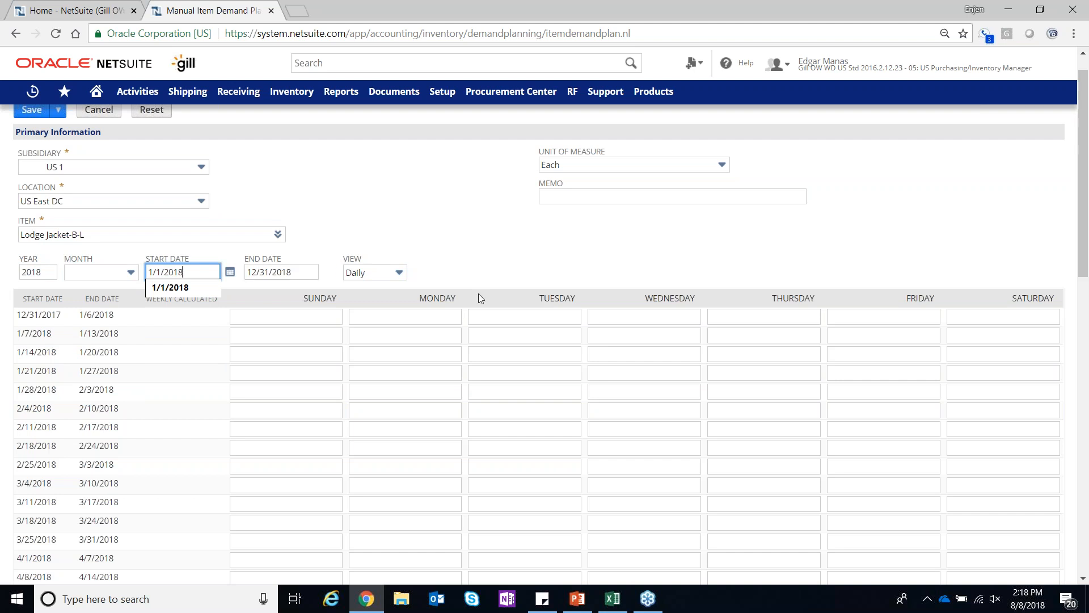
click(491, 277)
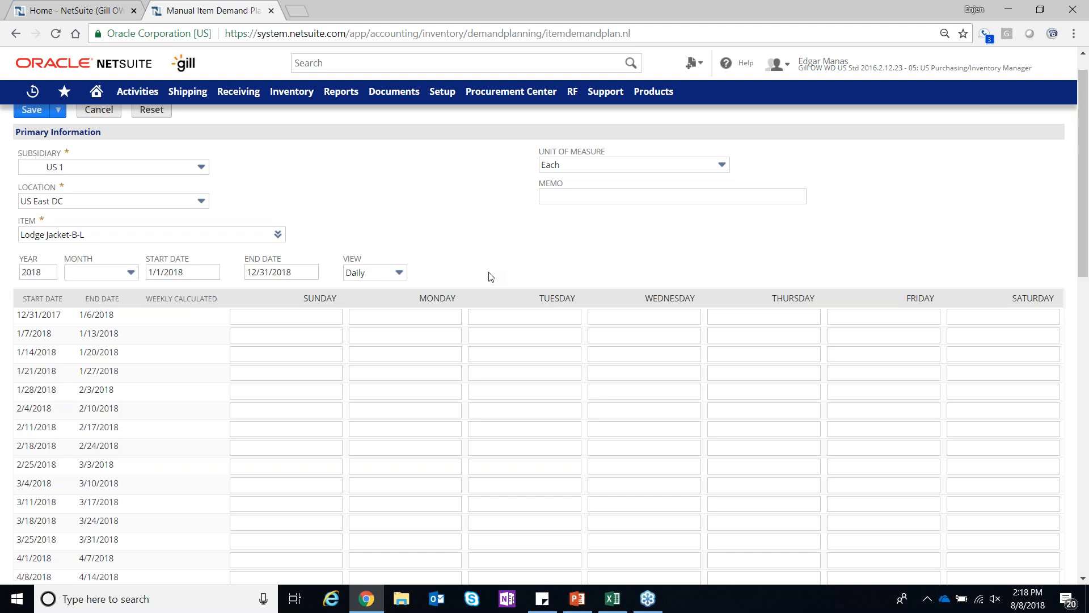
scroll(315, 210, up, 1)
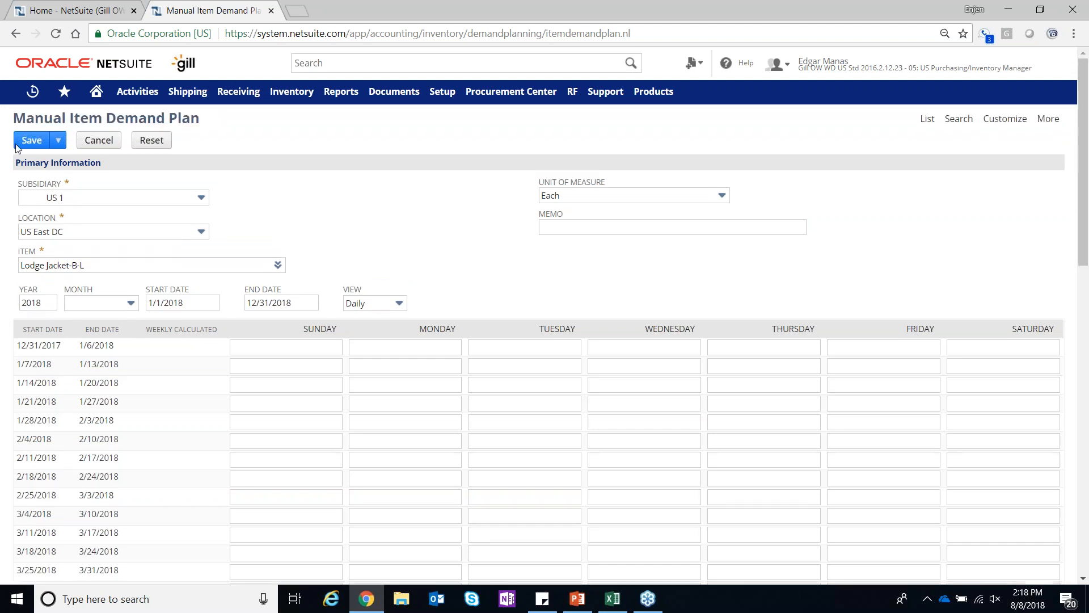
click(98, 140)
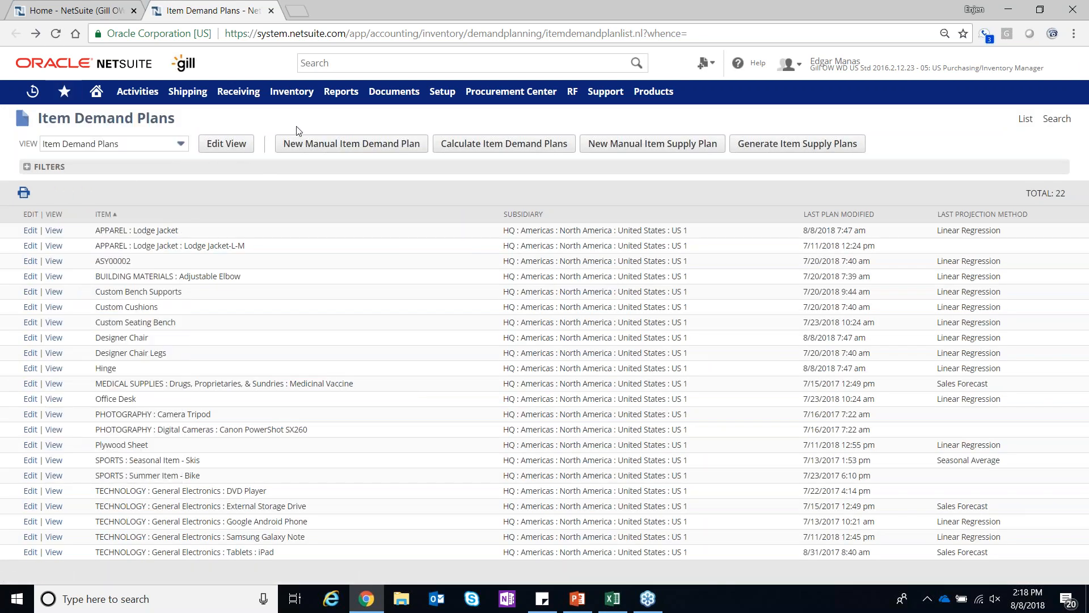
Start calculating item demand plans for location US East DC with Linear Regression as the projection method
click(479, 149)
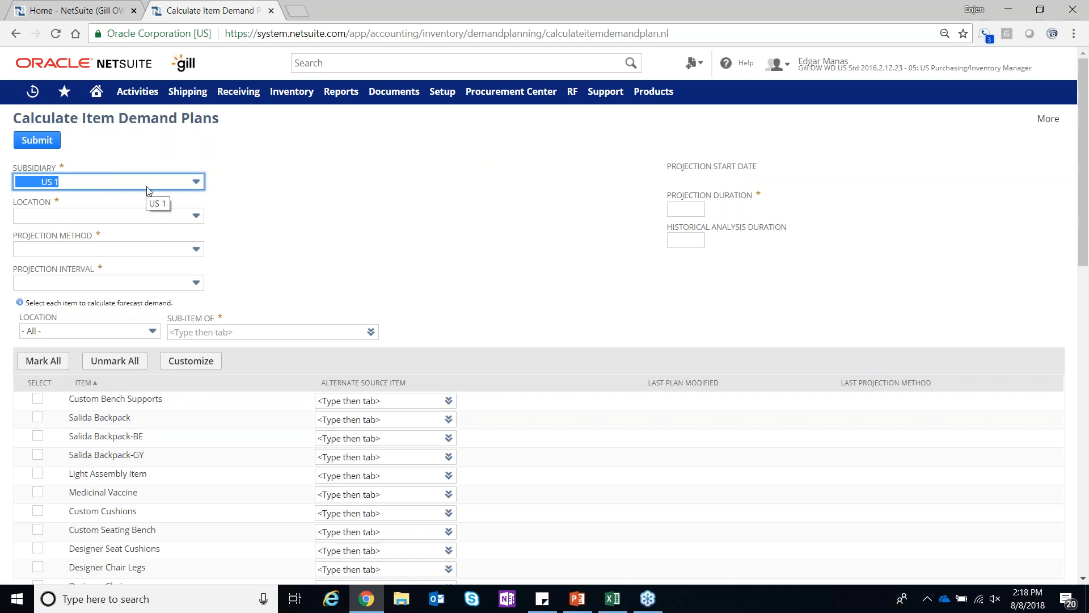
click(134, 214)
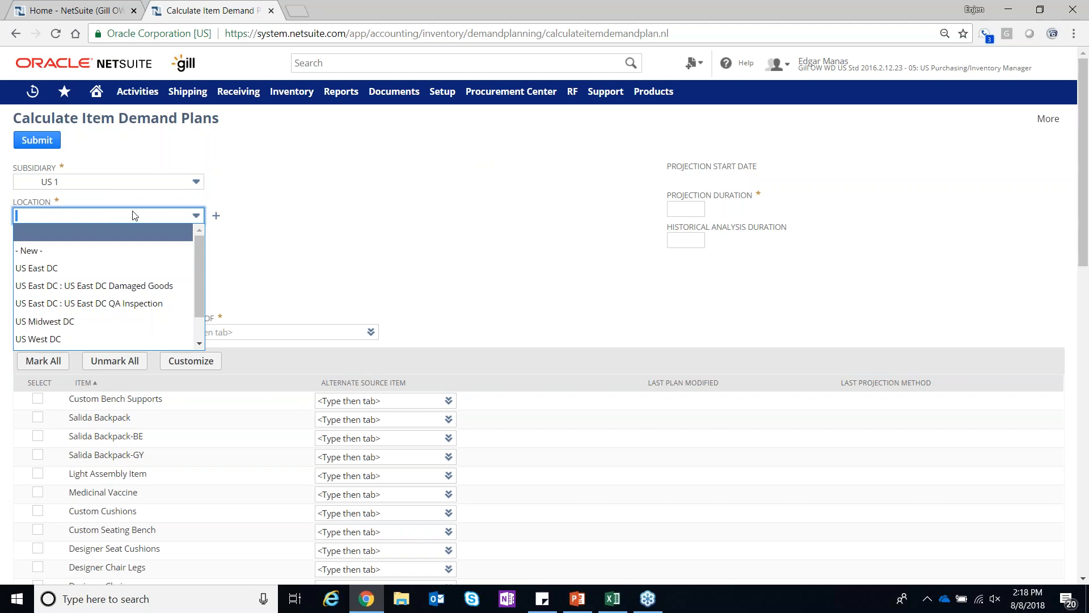
click(124, 268)
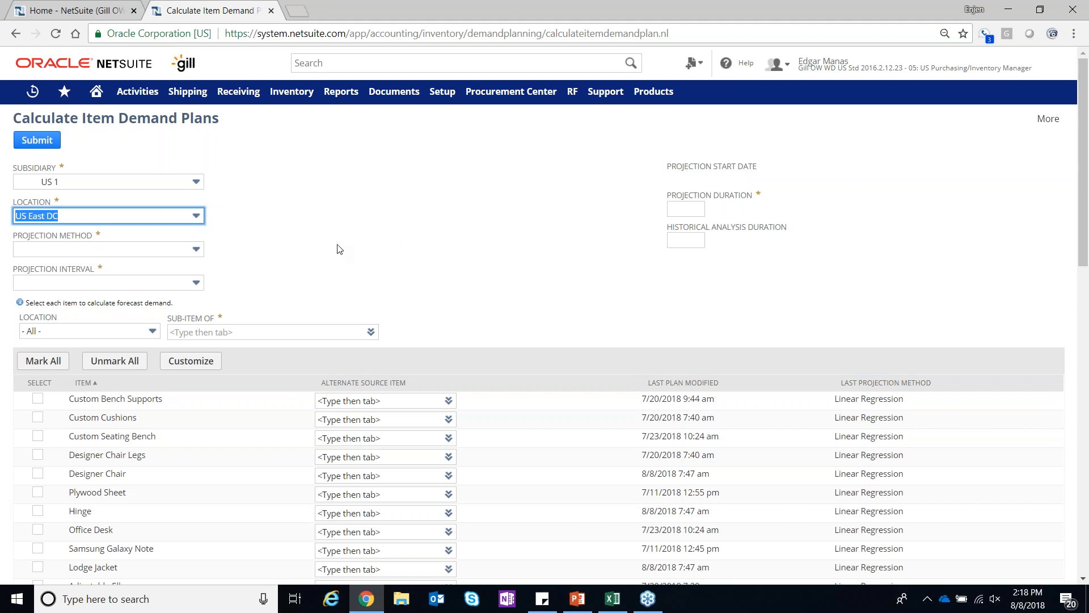
click(187, 250)
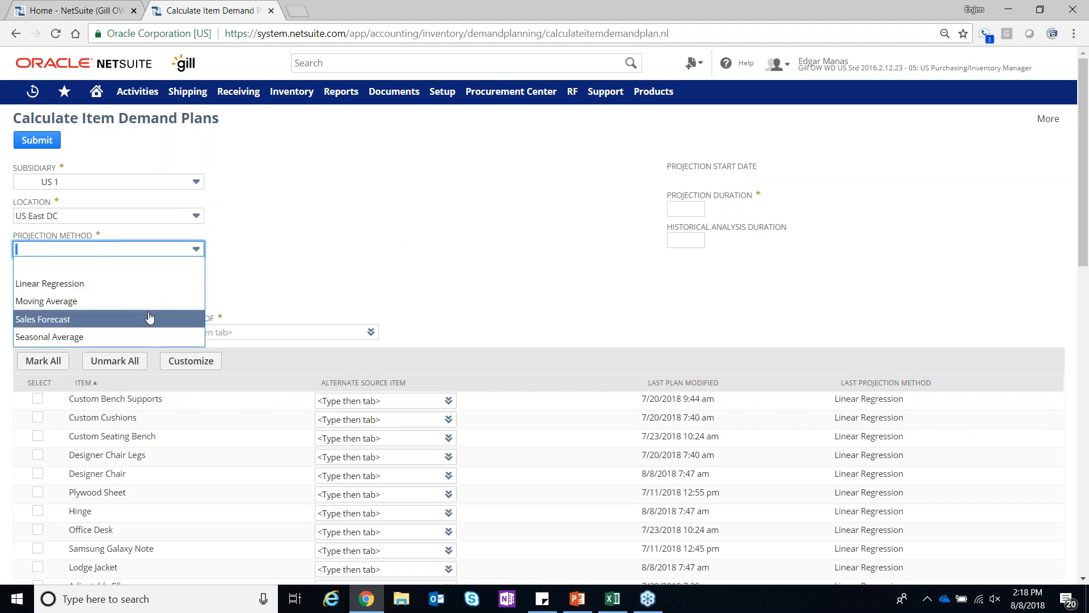
click(151, 285)
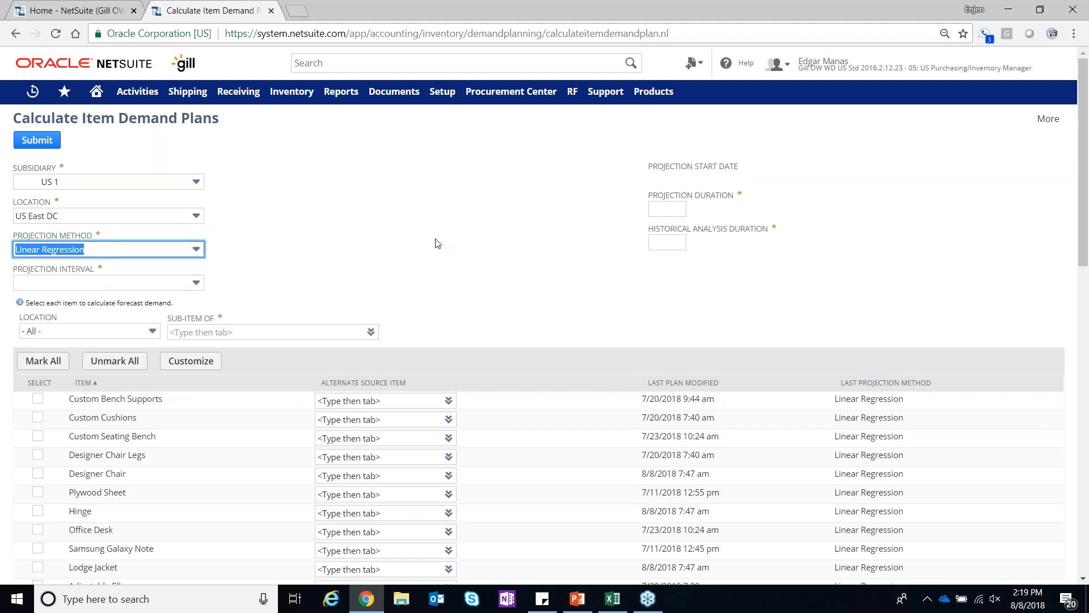
click(165, 256)
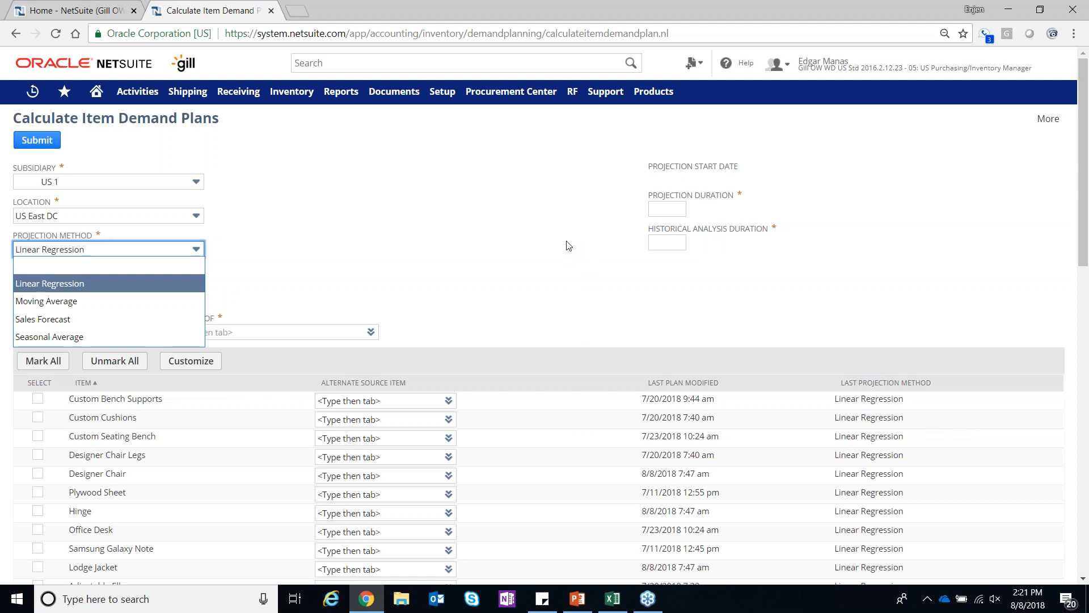
click(437, 194)
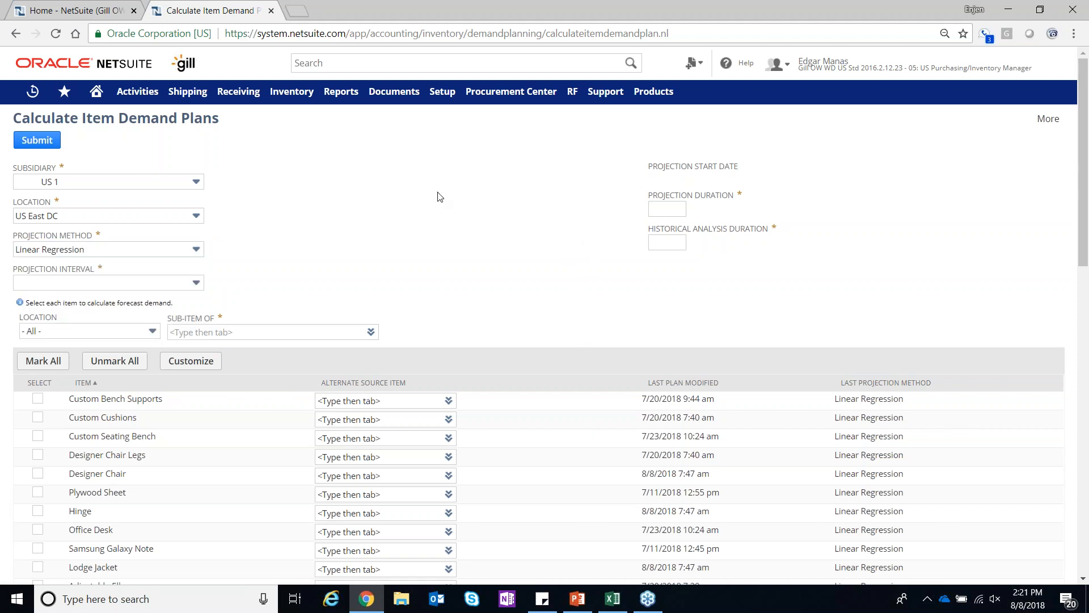
Set the projection interval to Weekly and both the projection duration and the historical analysis duration to 20 weeks
click(86, 283)
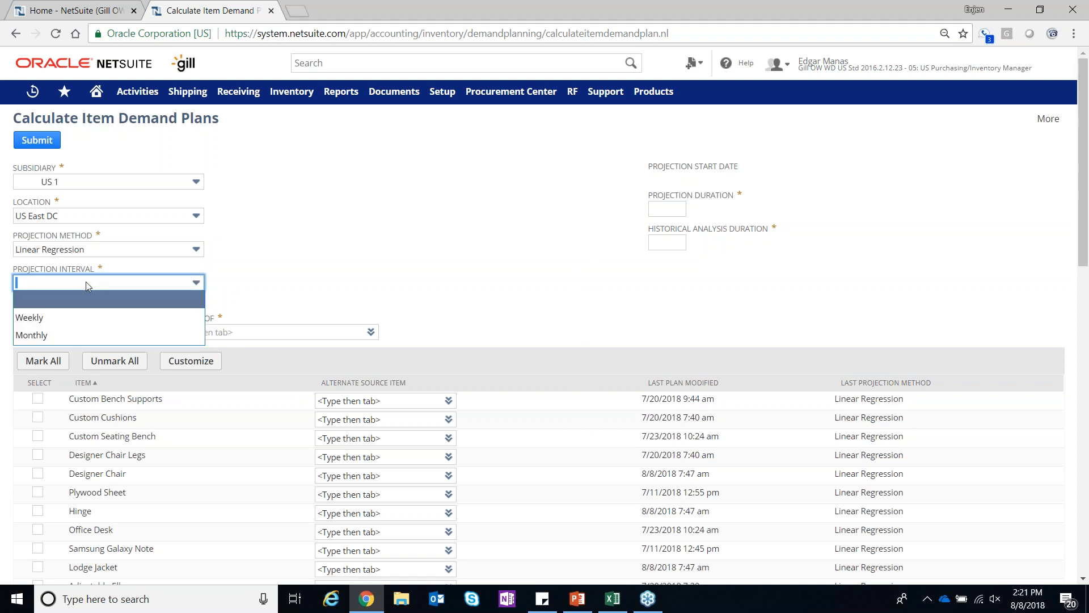
click(86, 315)
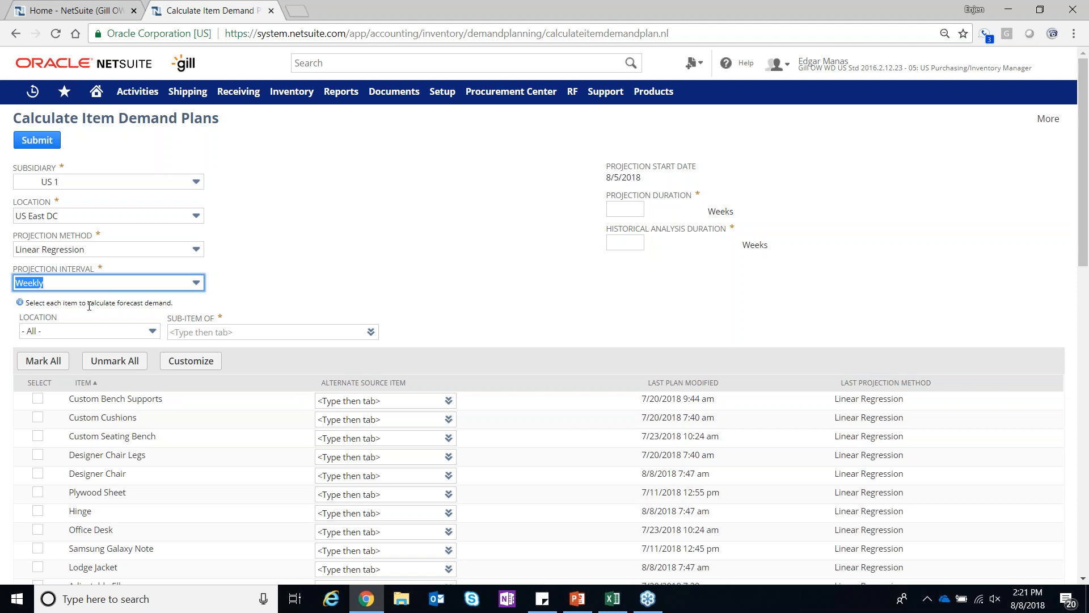
click(627, 206)
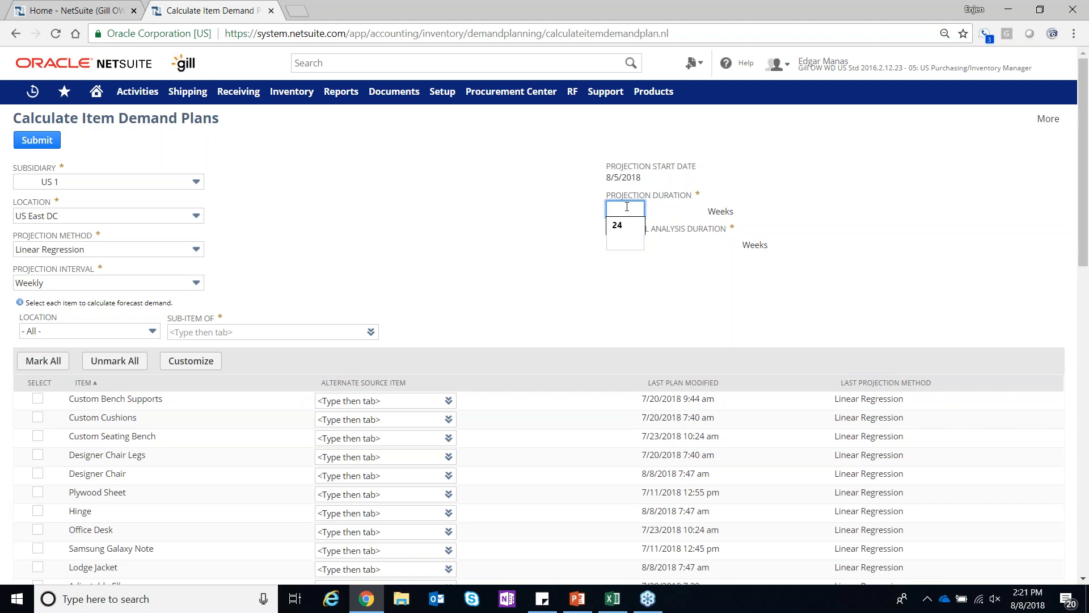
text(20)
click(641, 268)
click(626, 243)
text(20)
click(631, 282)
Examine the sub-item filter and the list of items with their alternate source items, last plan dates and projection methods
click(229, 338)
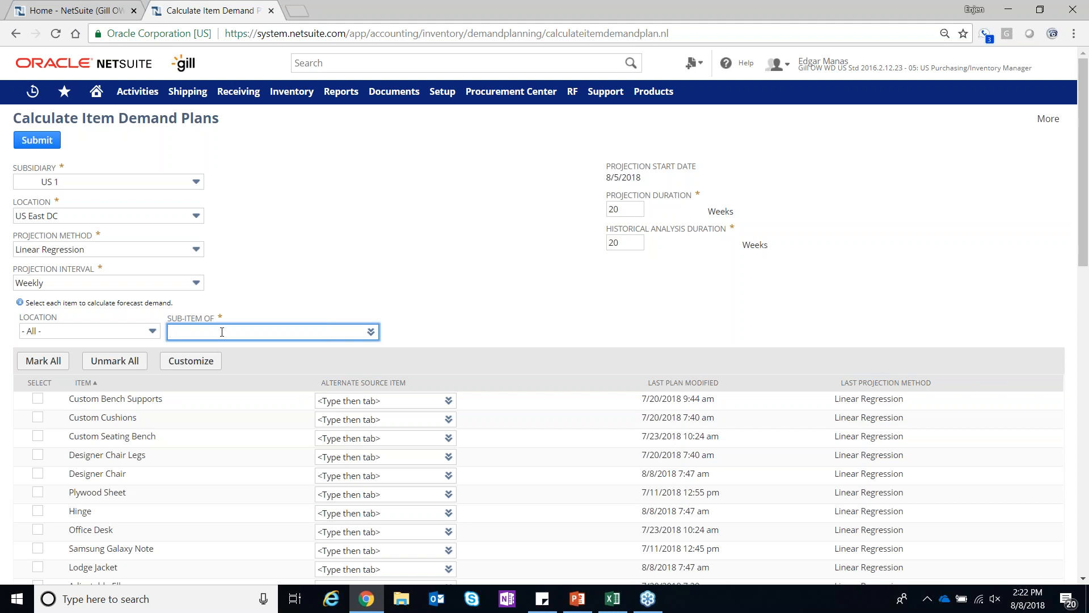
scroll(340, 413, down, 5)
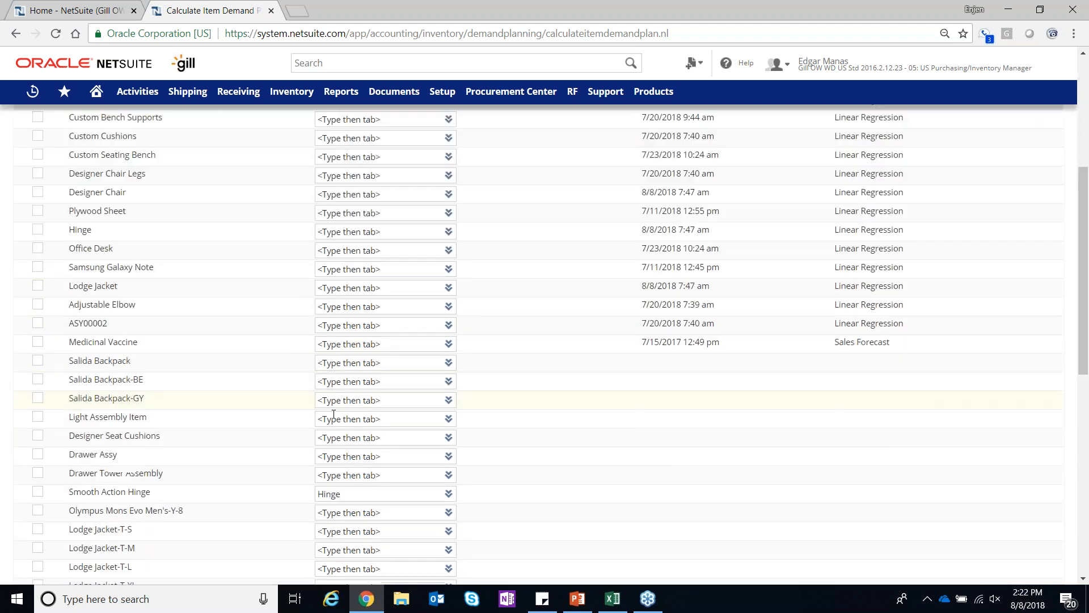
scroll(333, 411, up, 5)
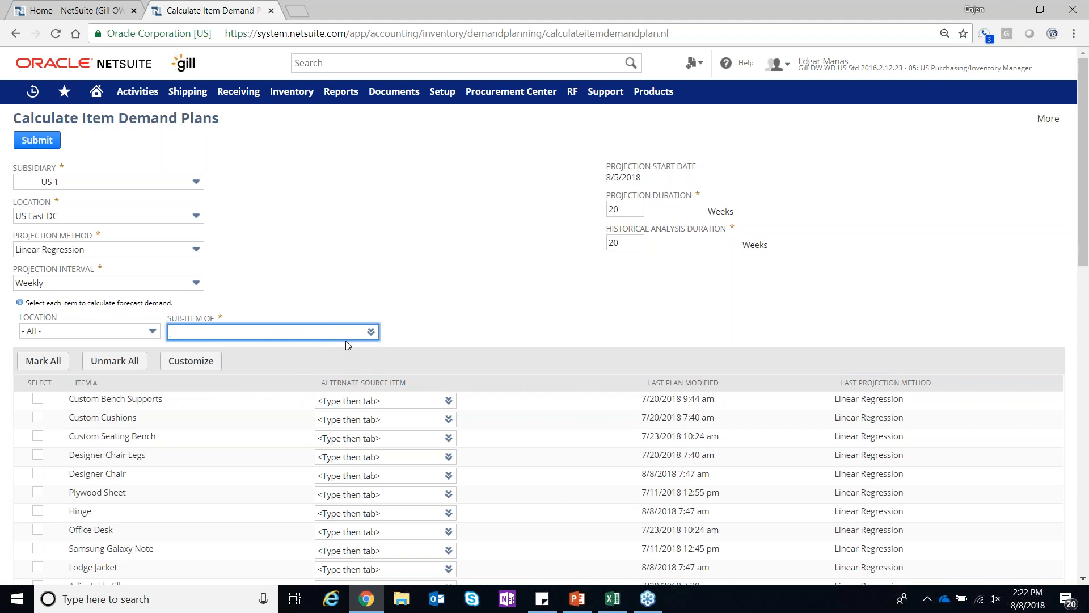
scroll(465, 331, down, 3)
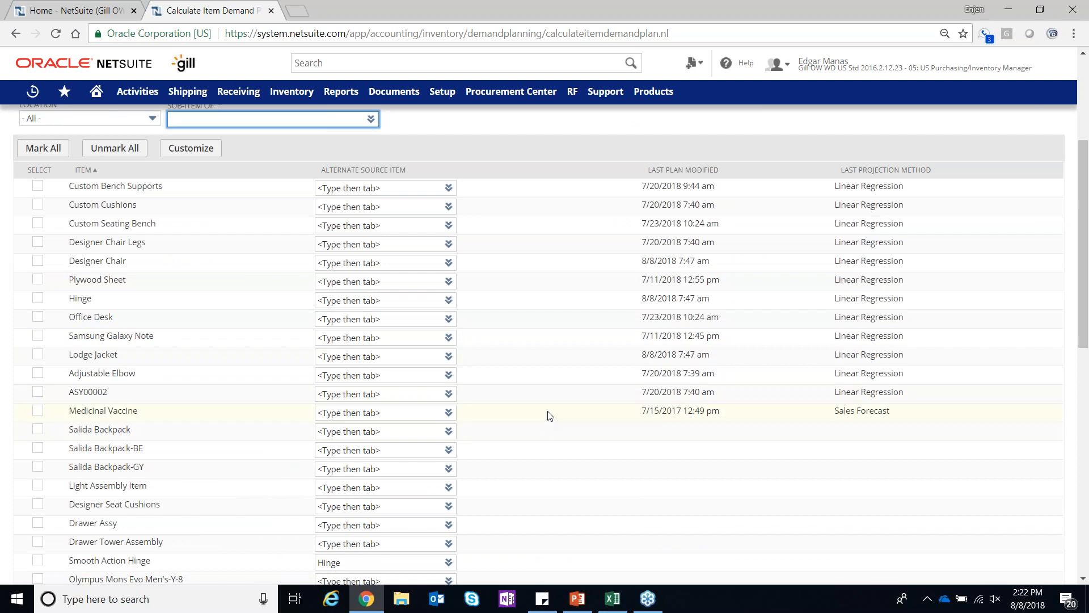
scroll(549, 416, up, 3)
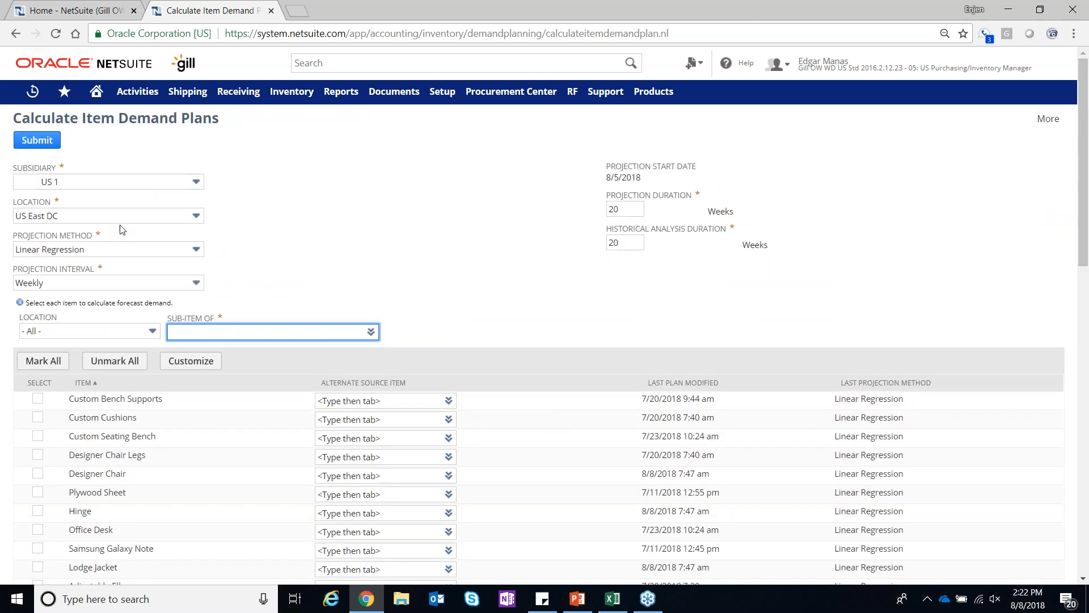
scroll(571, 381, down, 3)
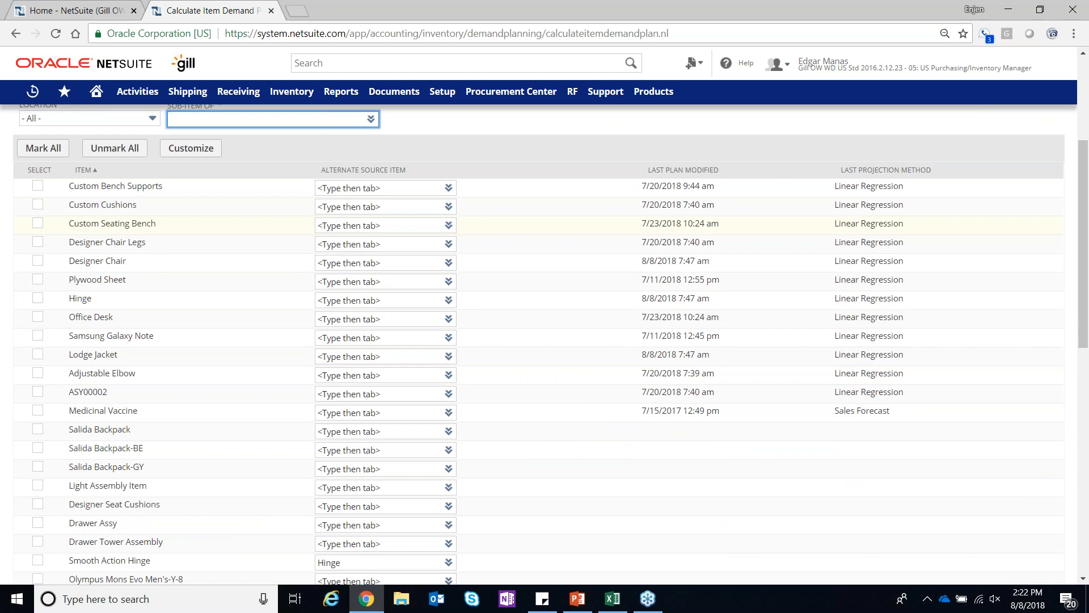
scroll(86, 230, up, 1)
scroll(104, 232, up, 1)
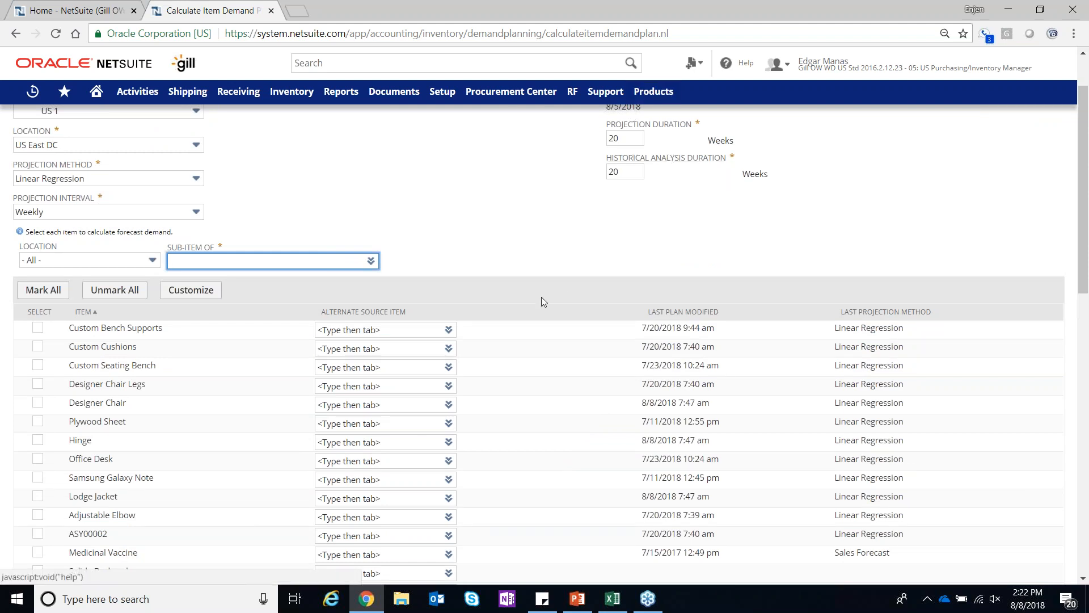
Select Office Desk, Samsung Galaxy Note, Hinge and Smooth Action Hinge for the demand plan calculation
scroll(539, 297, down, 3)
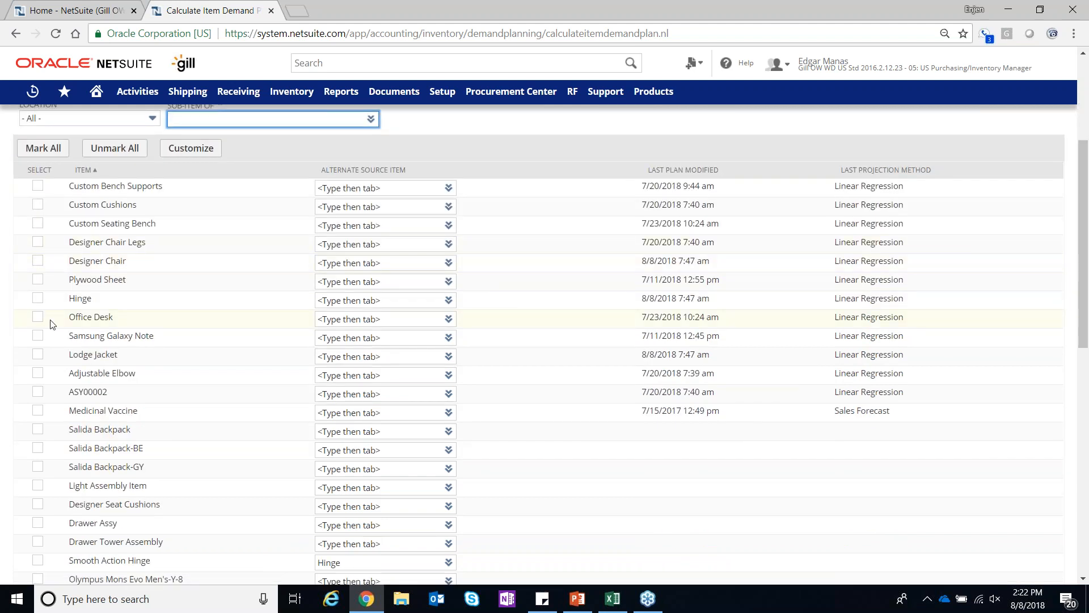
click(37, 317)
click(37, 335)
click(38, 297)
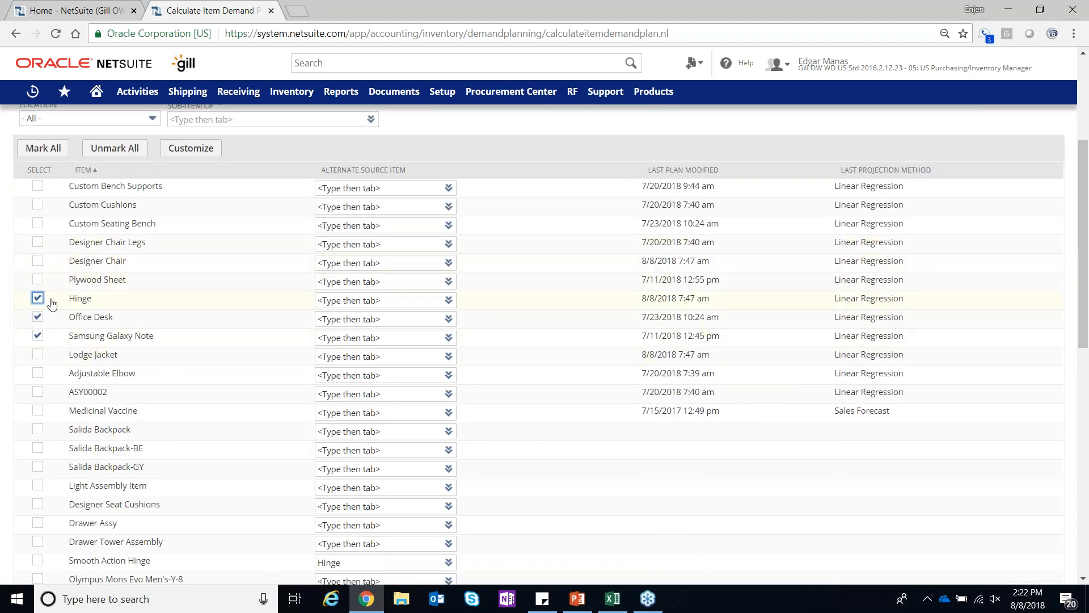
scroll(161, 344, down, 3)
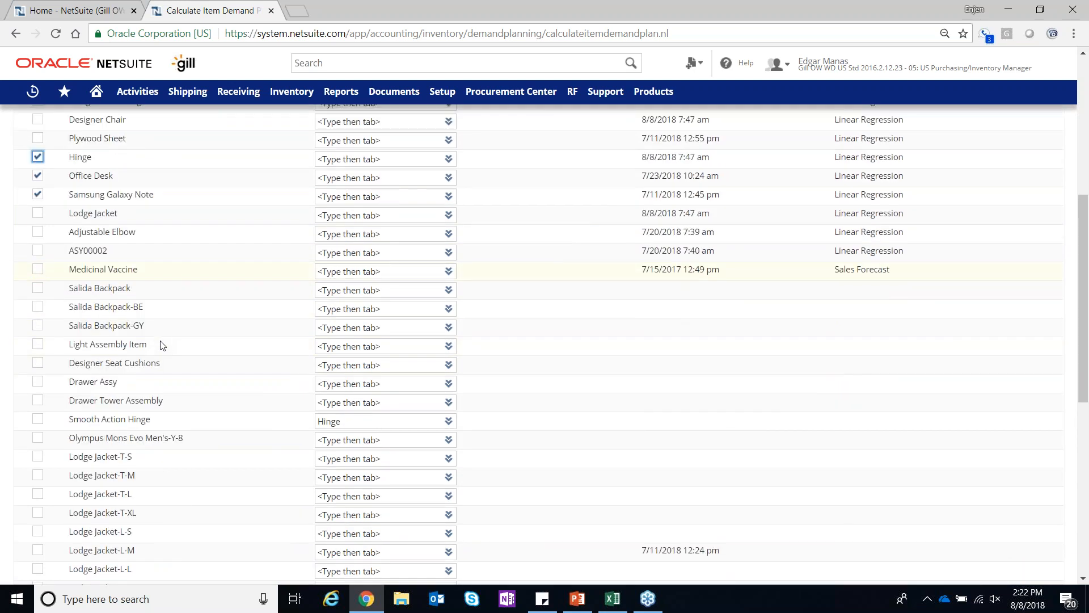
click(37, 419)
Submit the demand plan calculation with the option not to overwrite current quantities
scroll(262, 390, up, 7)
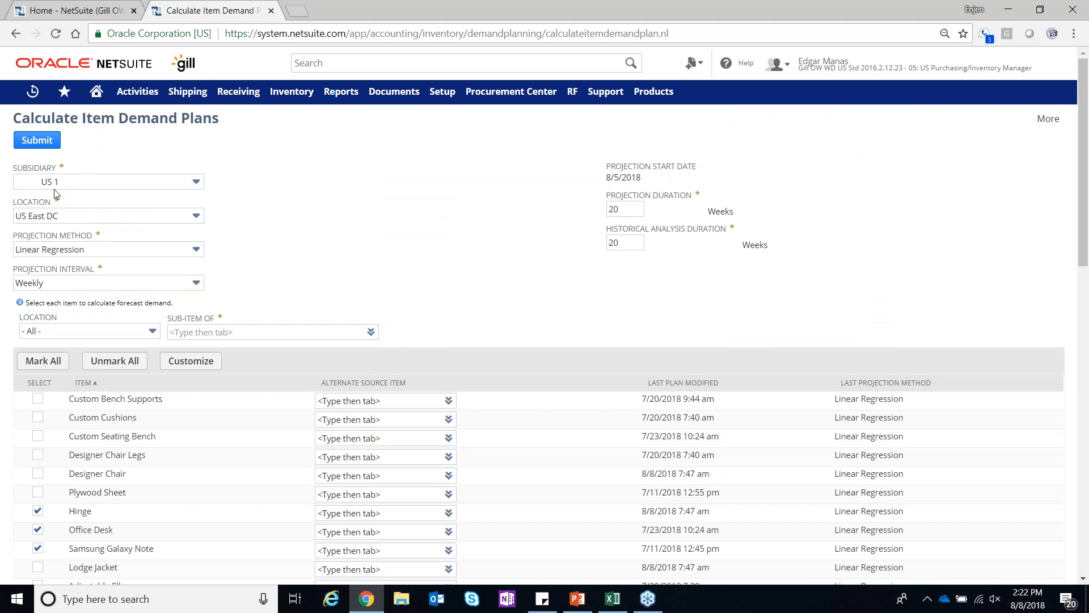
click(35, 141)
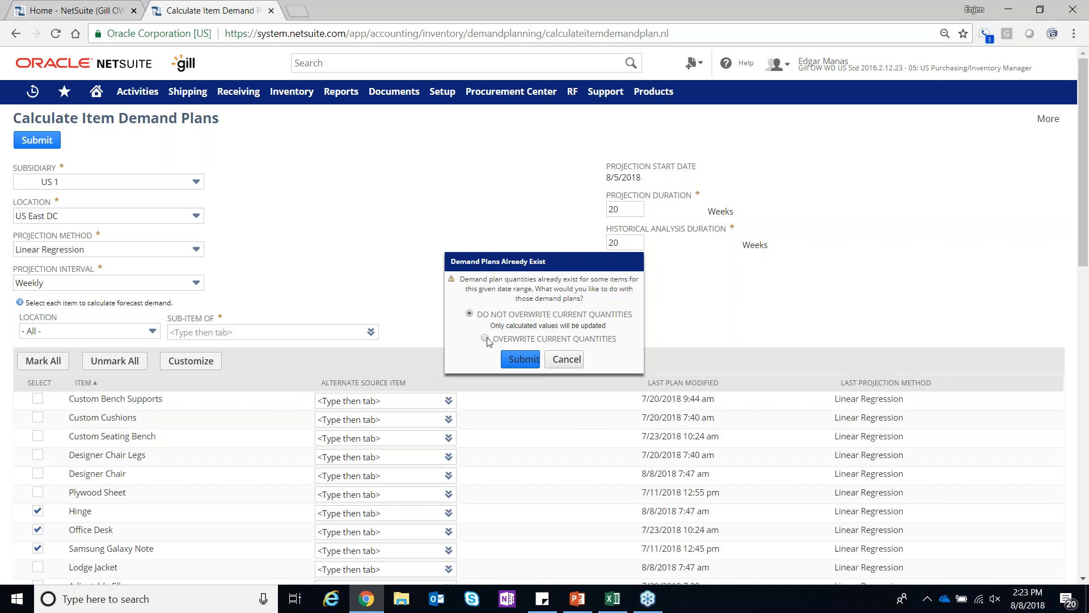
click(513, 362)
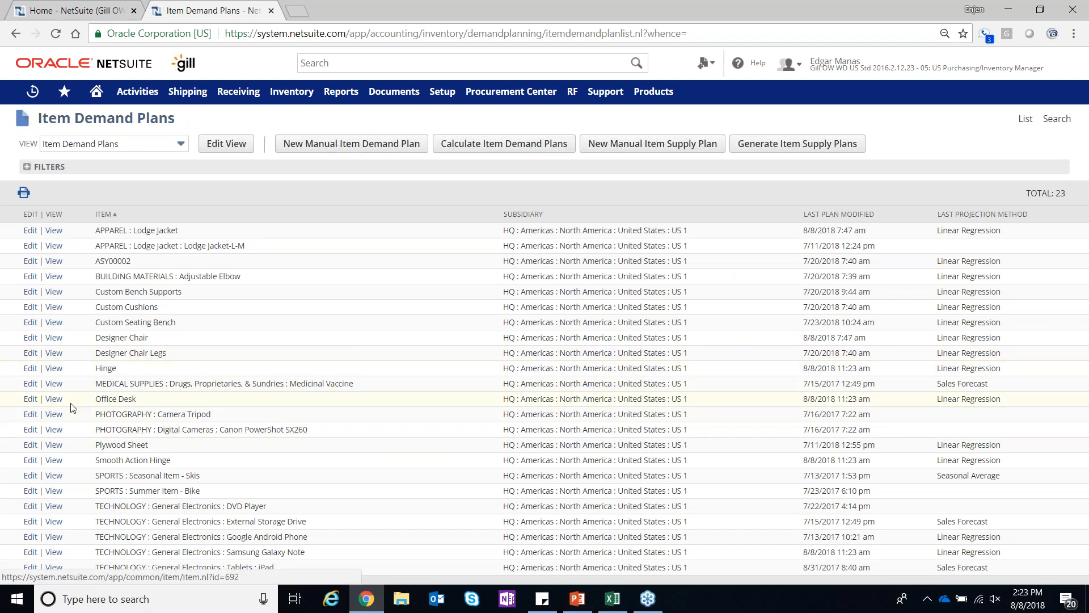
View the Office Desk item demand plan, check its calculated information, and open the plan for editing
click(53, 399)
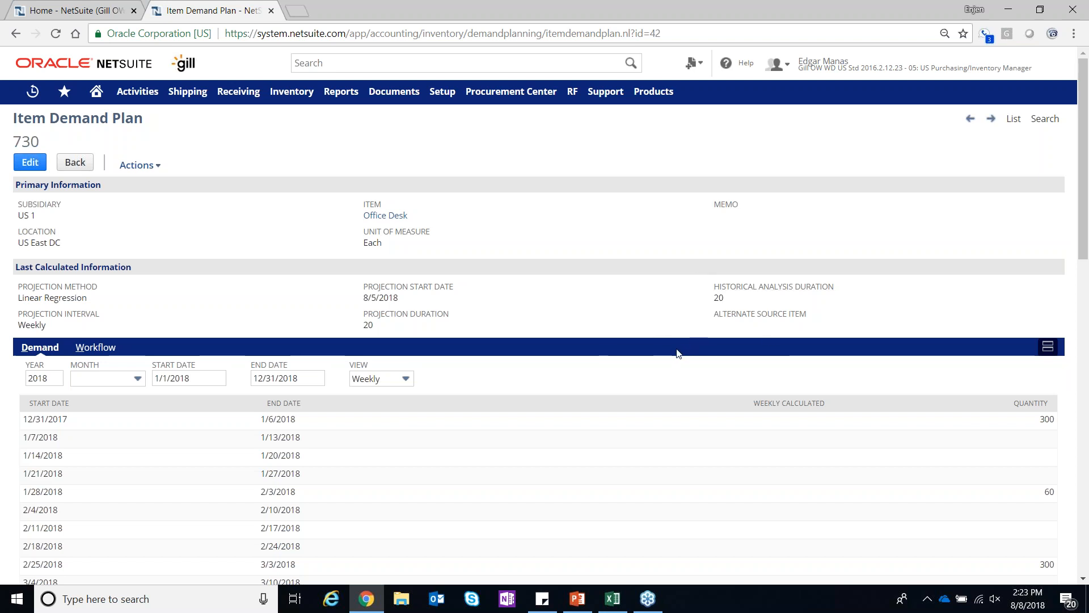
scroll(678, 352, down, 1)
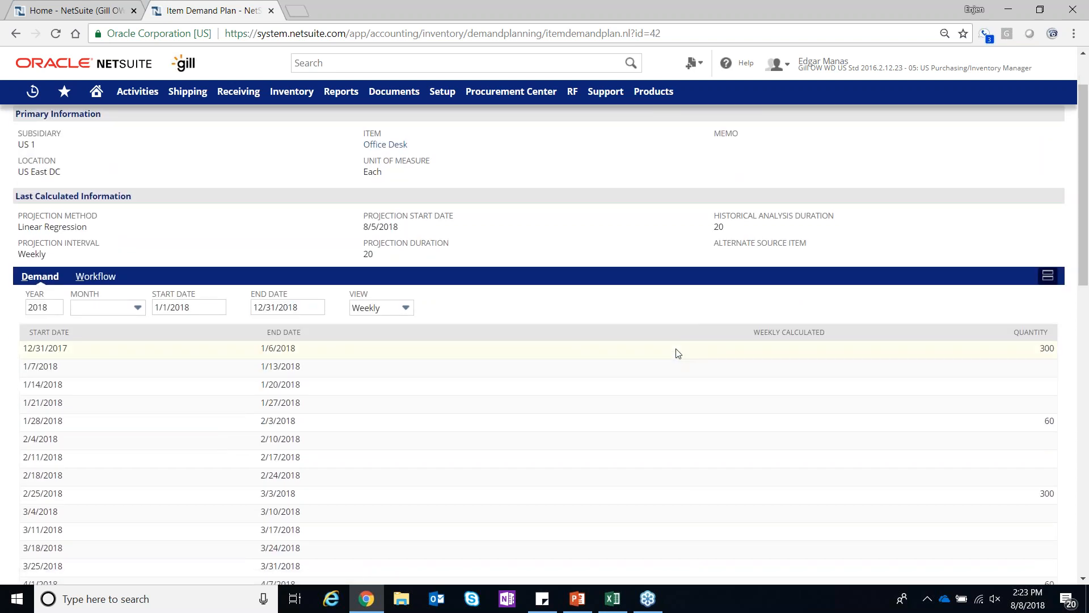
scroll(677, 352, up, 1)
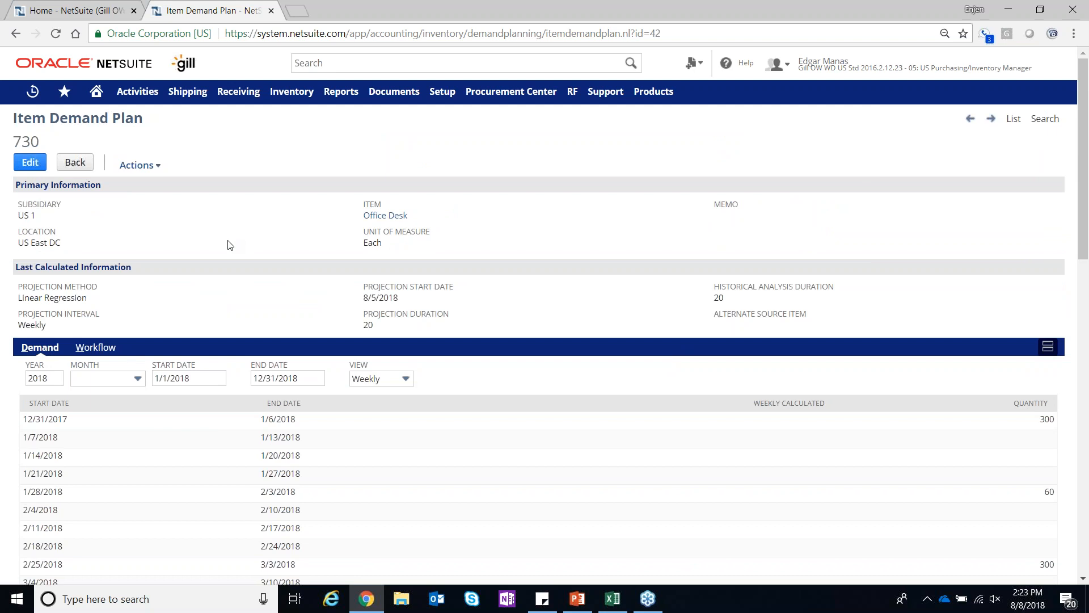
click(30, 163)
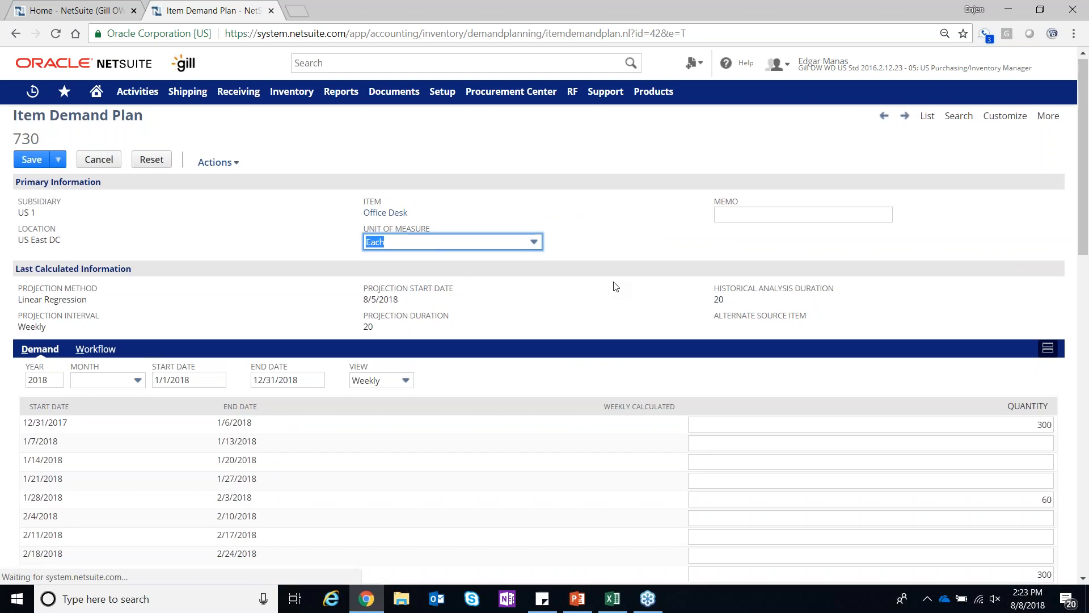
Switch the Office Desk demand plan's view to Daily and back to Weekly
scroll(111, 271, down, 1)
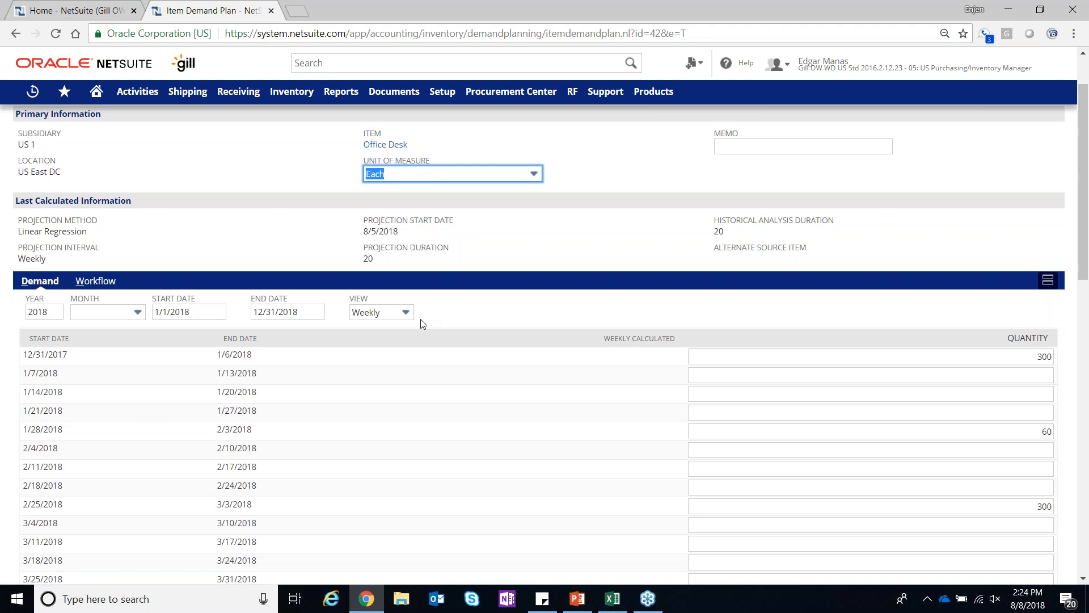
click(398, 319)
click(375, 329)
click(405, 312)
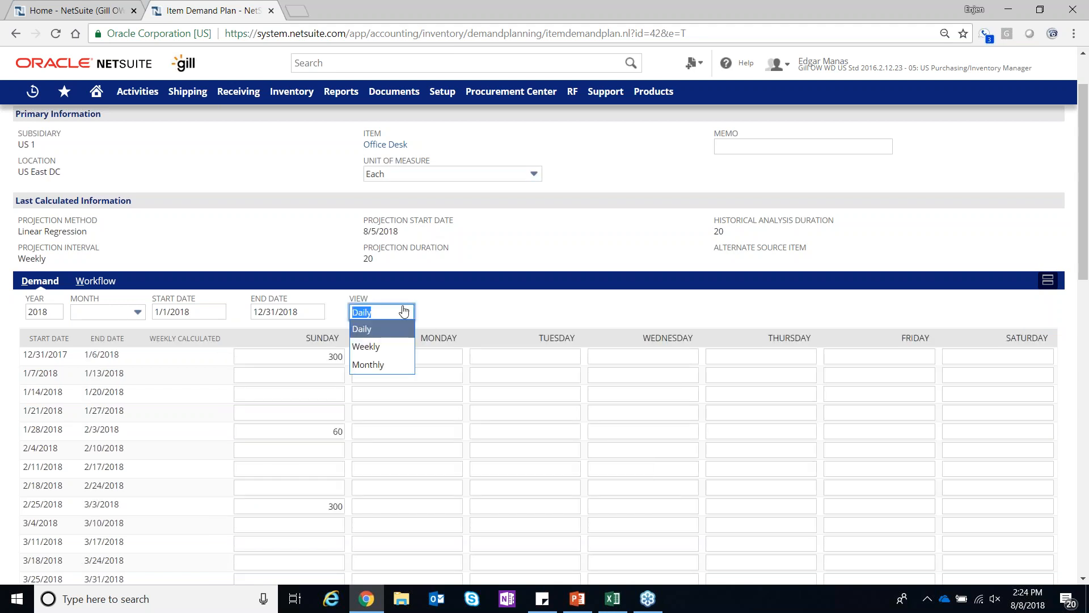
click(391, 346)
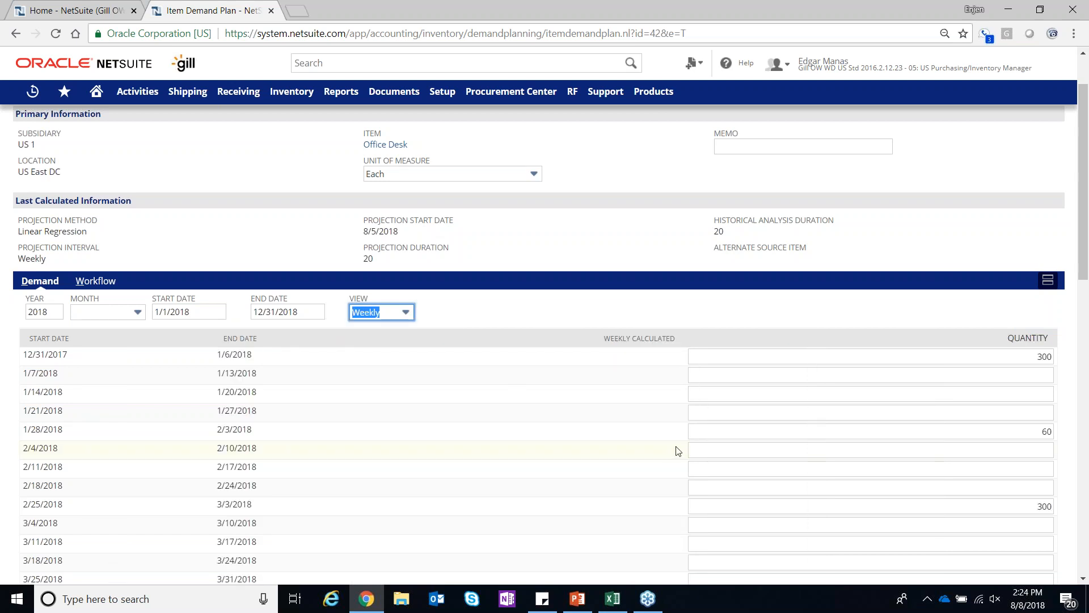
Set the Office Desk demand quantity to 45 for the week of 1/14/2018 to 1/20/2018
scroll(678, 451, up, 1)
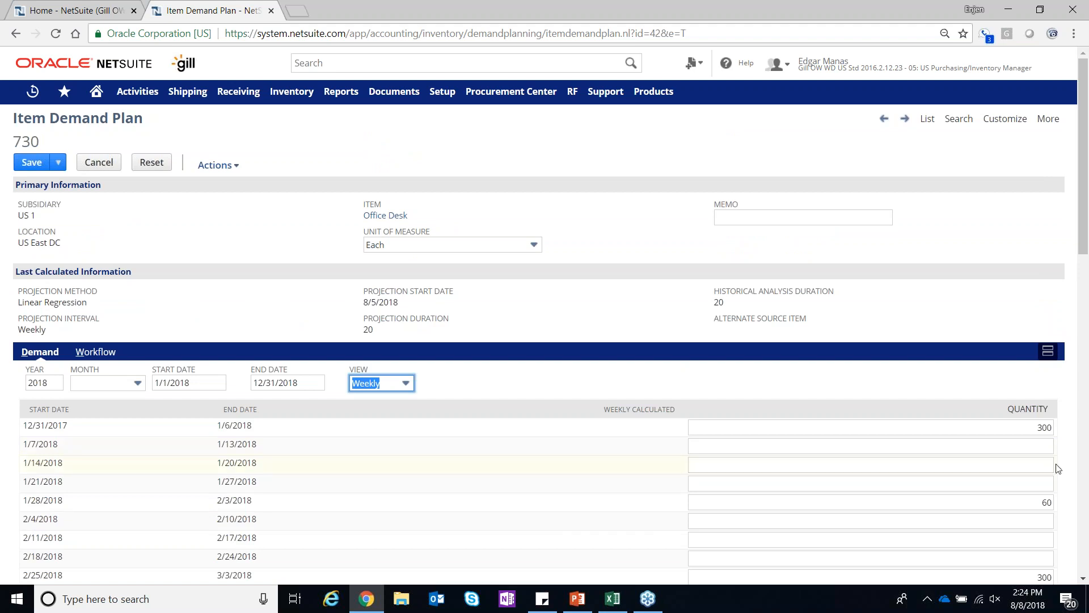
key(Tab)
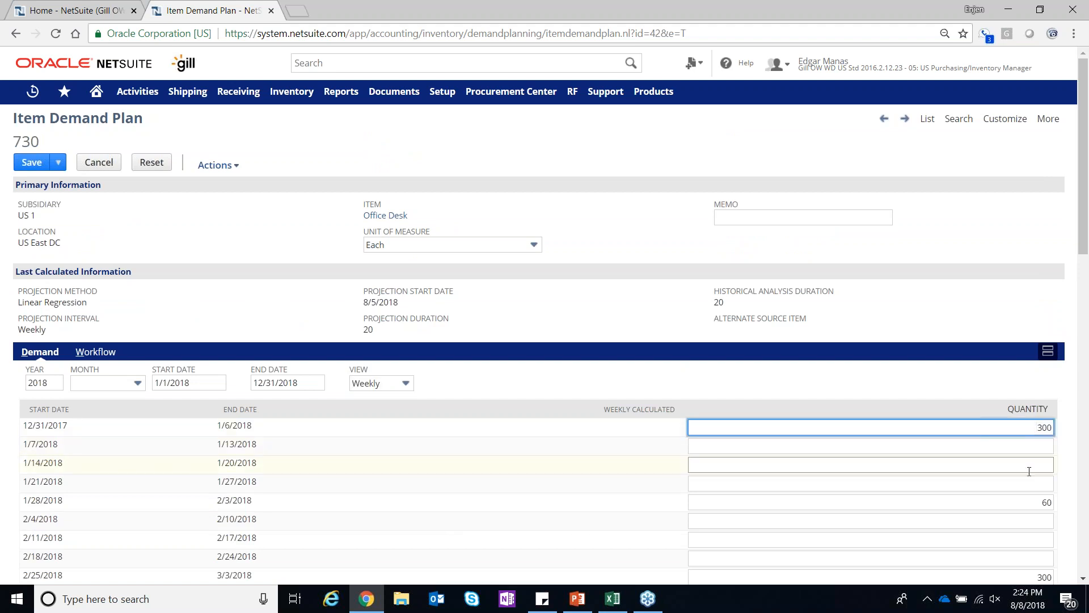
scroll(1029, 465, down, 2)
scroll(1028, 472, down, 1)
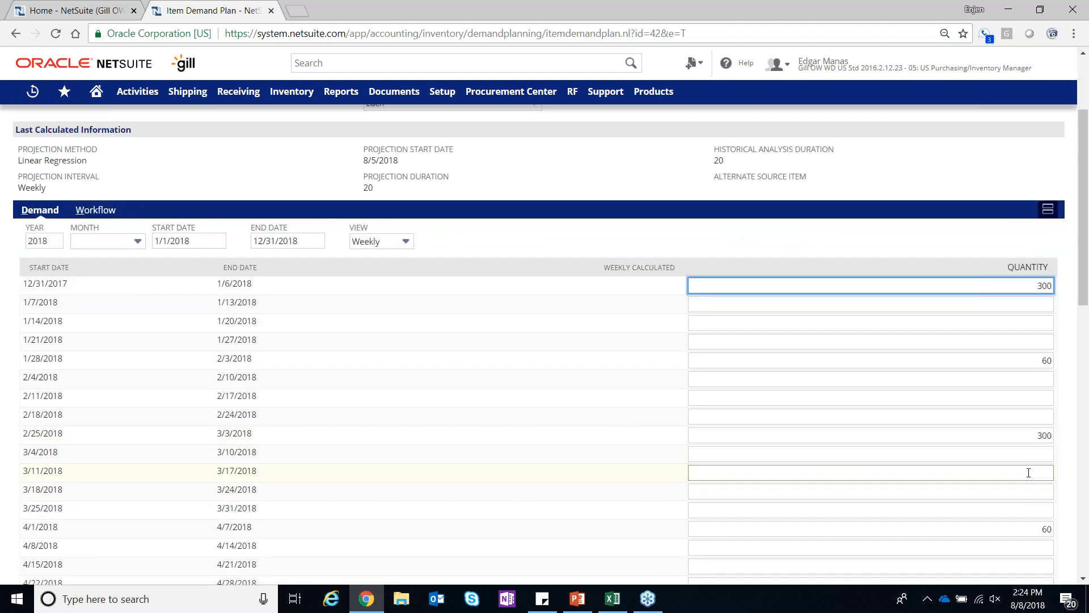
scroll(1029, 472, up, 2)
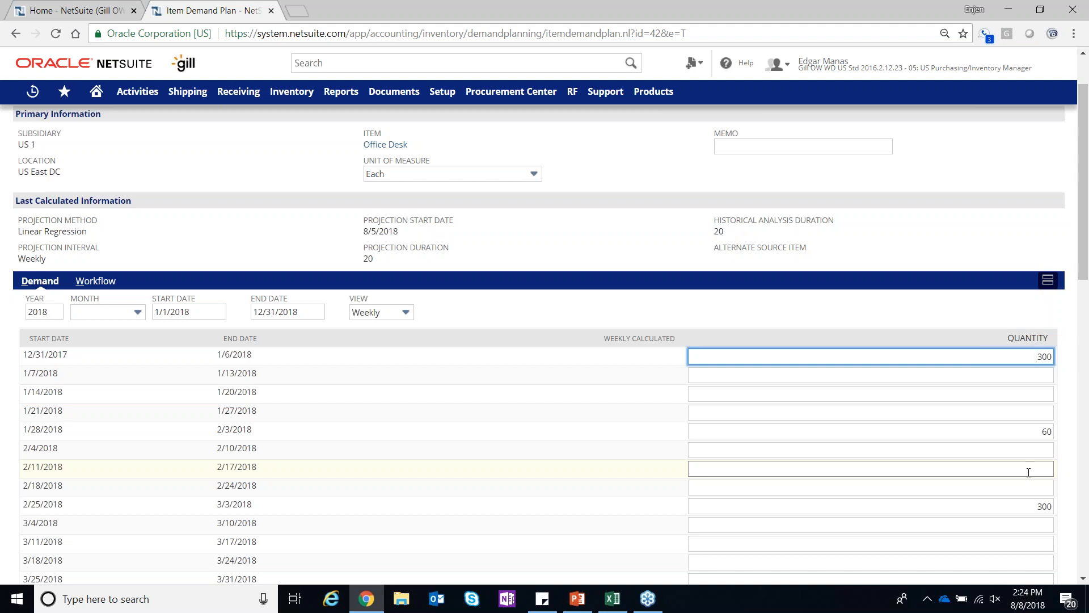
click(1039, 394)
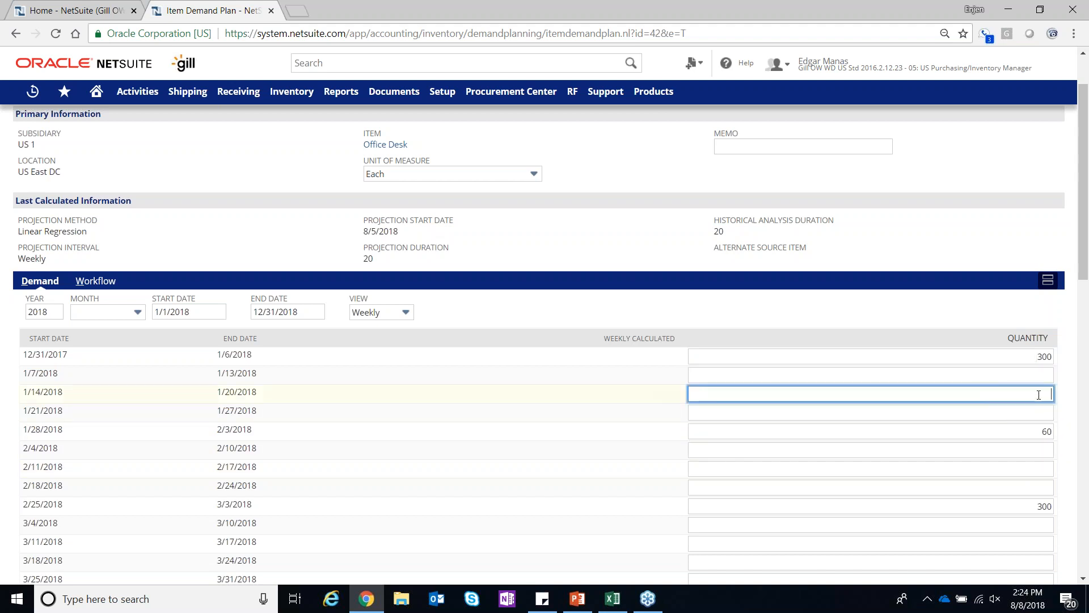
text(45)
click(1027, 433)
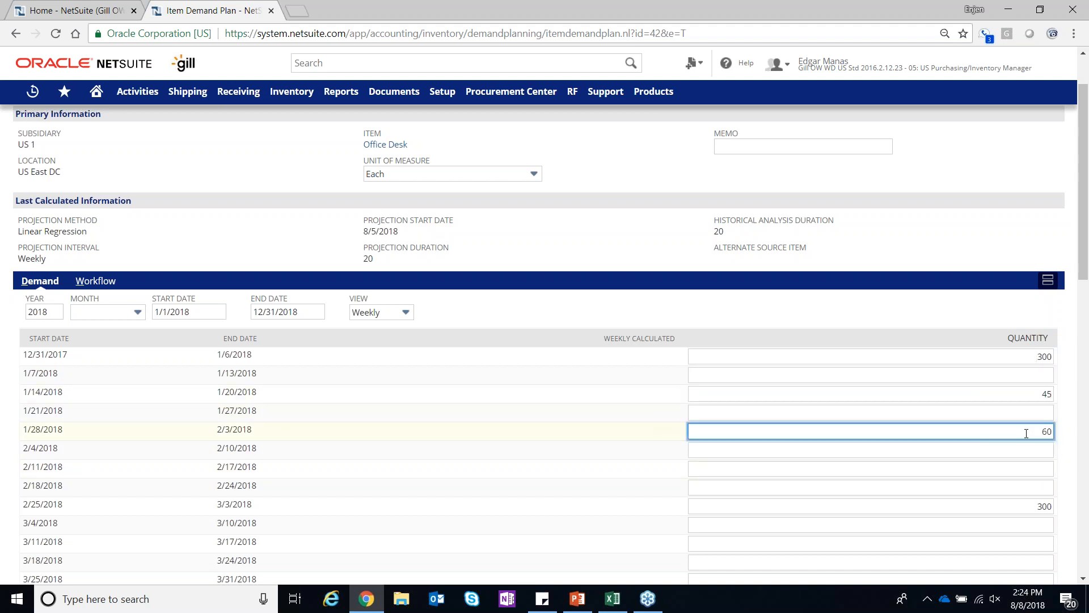
Look through the remaining 2018 weekly quantities of the Office Desk plan and save the demand plan
scroll(1026, 434, down, 6)
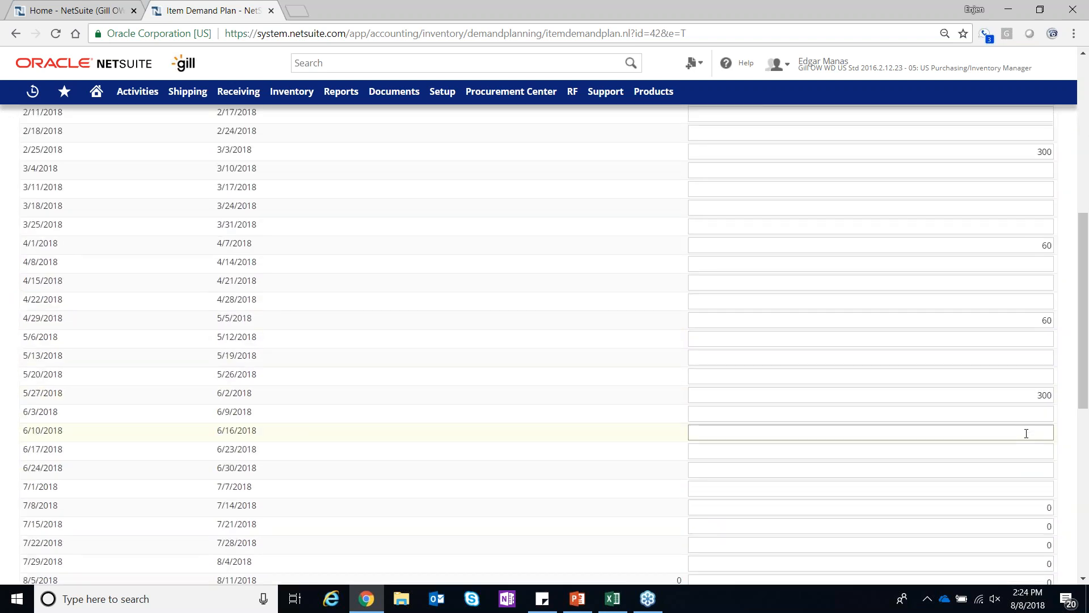
scroll(1026, 431, down, 3)
click(1048, 252)
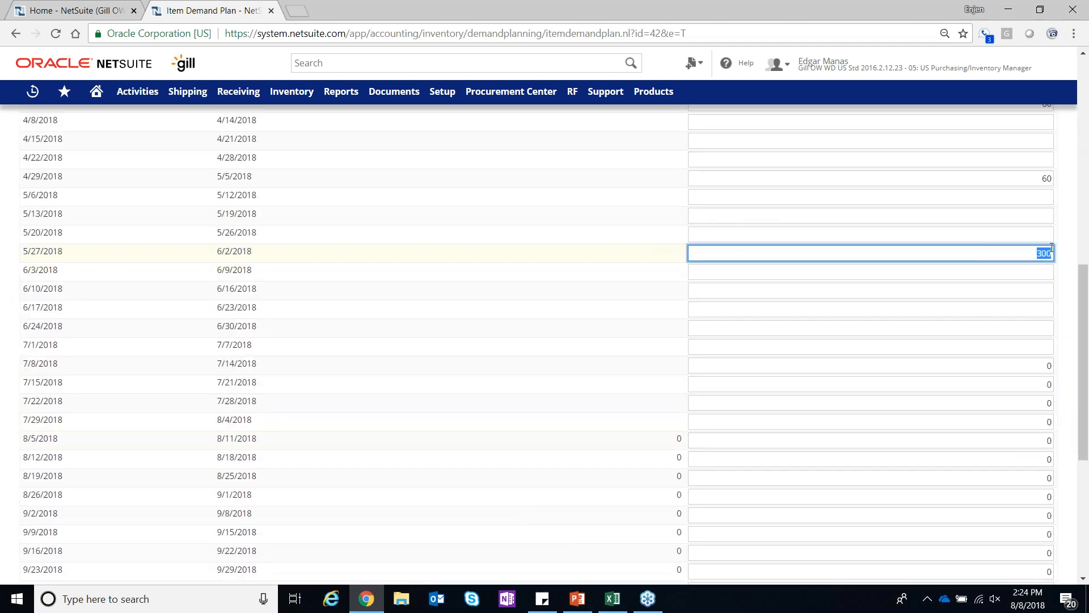
scroll(964, 415, down, 4)
scroll(545, 340, down, 3)
scroll(545, 341, up, 13)
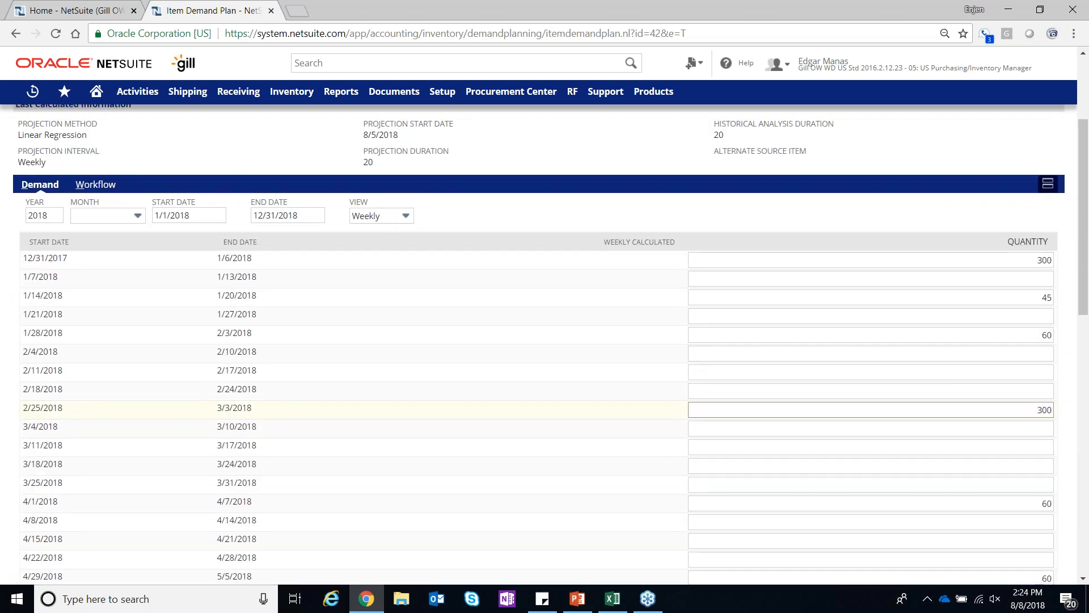
scroll(544, 341, up, 3)
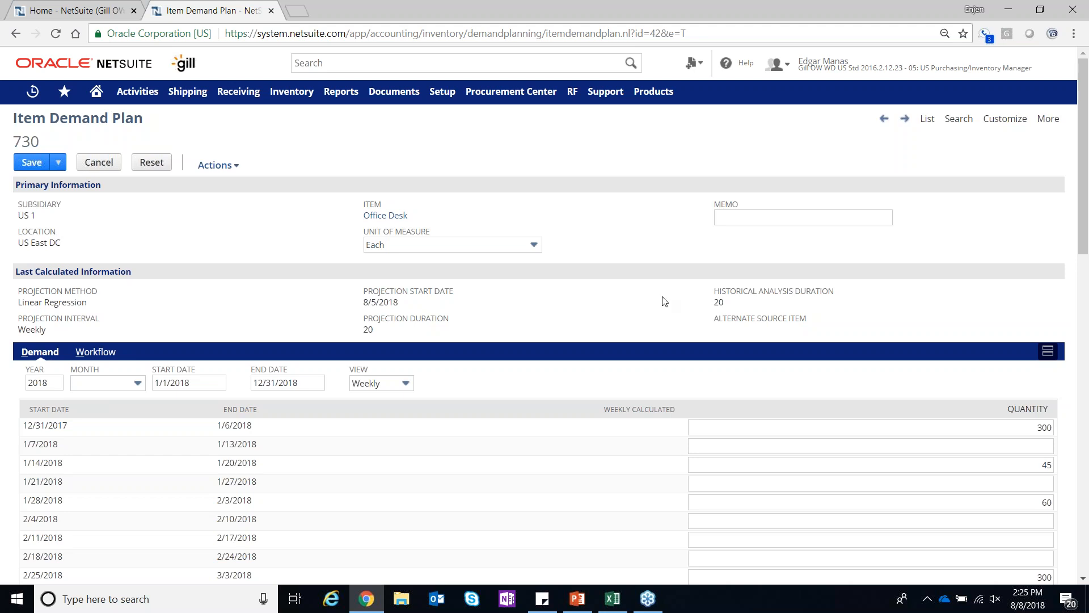
click(31, 163)
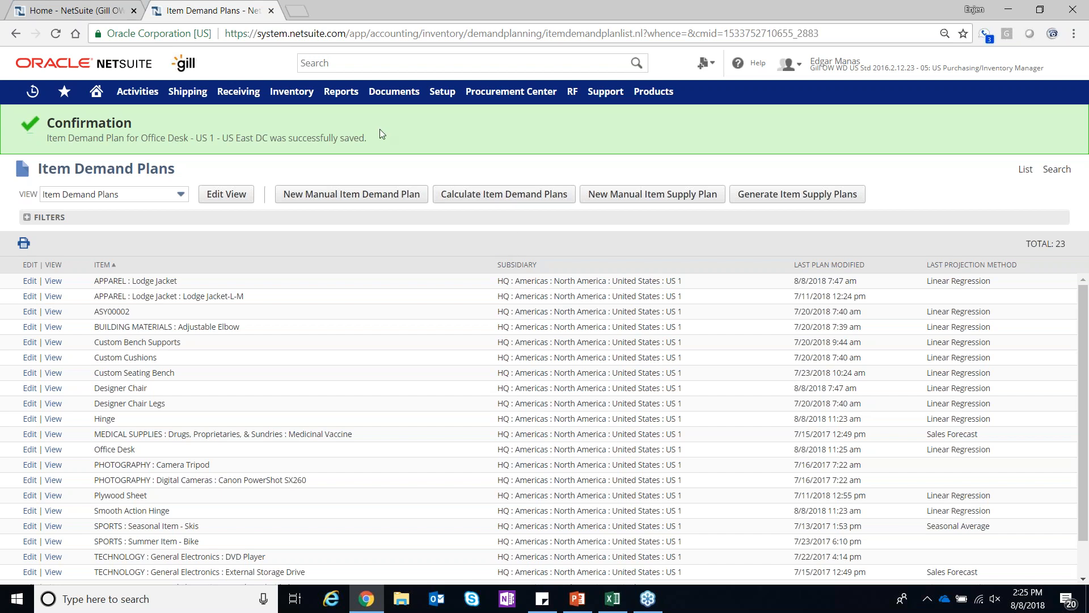
Open the Item Demand Plan by Item report in a new browser tab and switch to it
mouse_move(345, 99)
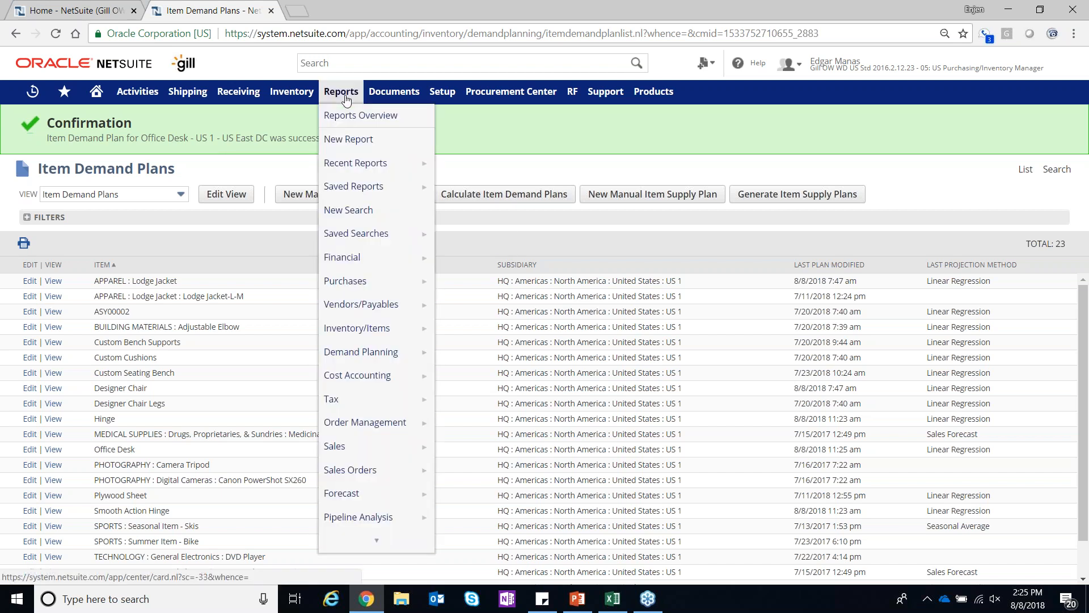
mouse_move(363, 354)
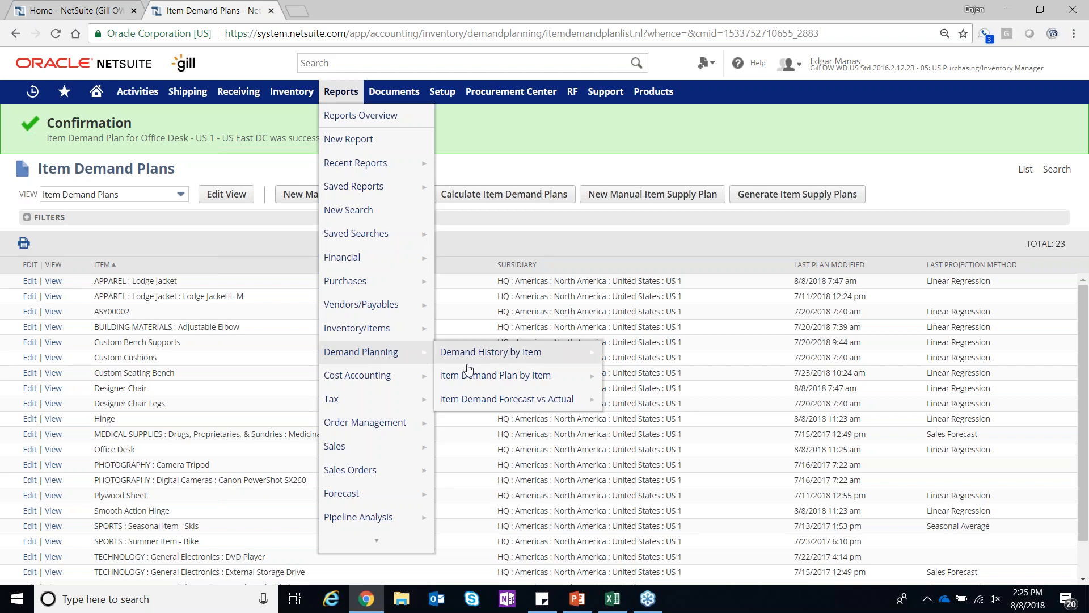
right_click(486, 380)
click(510, 391)
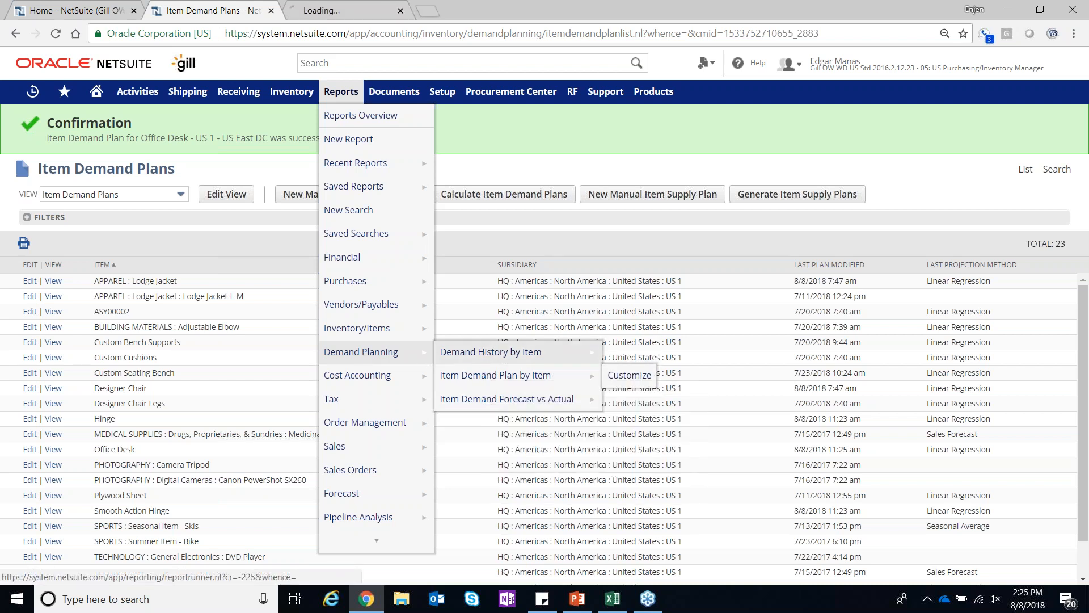
click(363, 12)
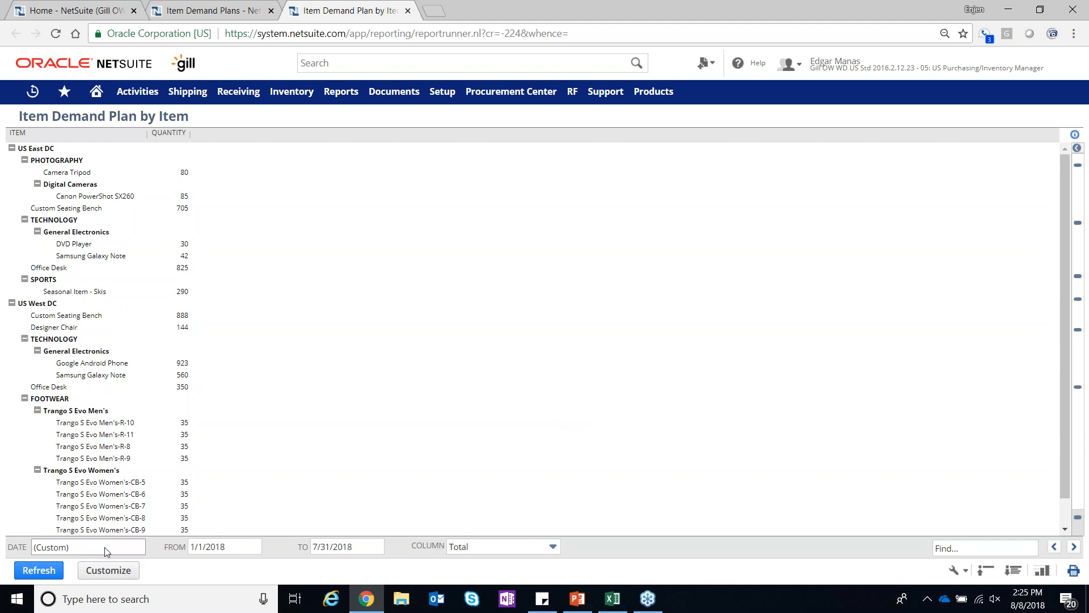
Customize the Item Demand Plan by Item report by adding a grand total to the Quantity column, and save it
click(108, 570)
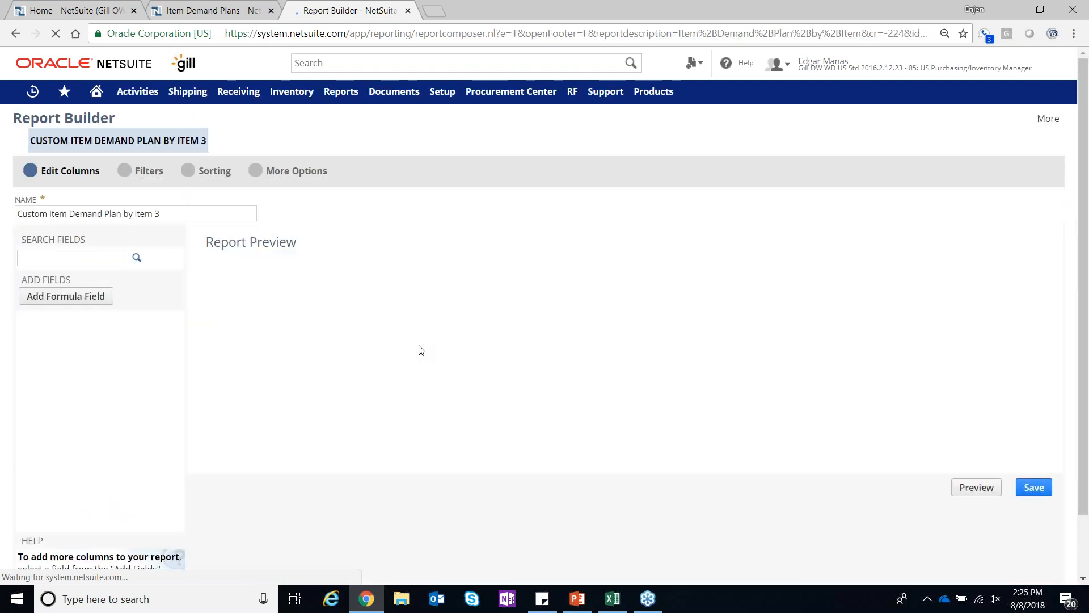
scroll(598, 422, down, 2)
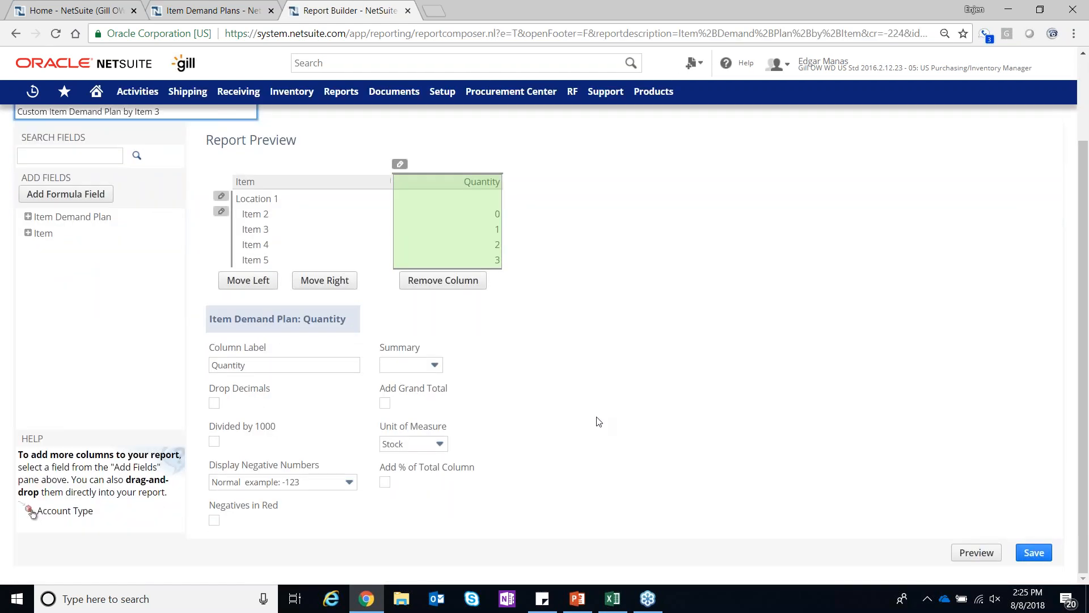
click(385, 403)
click(417, 384)
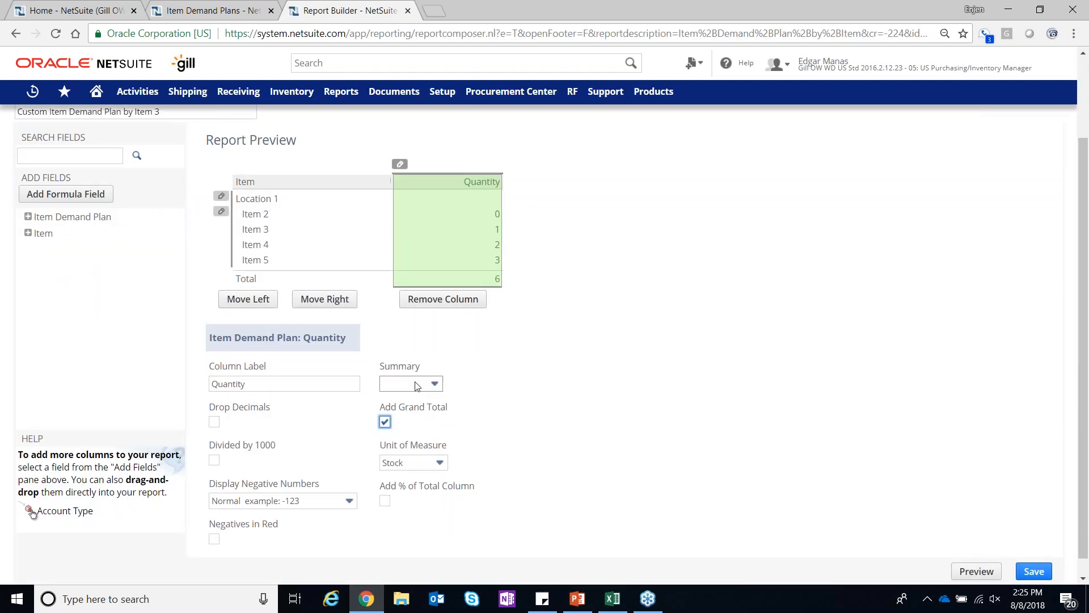
click(585, 379)
click(419, 462)
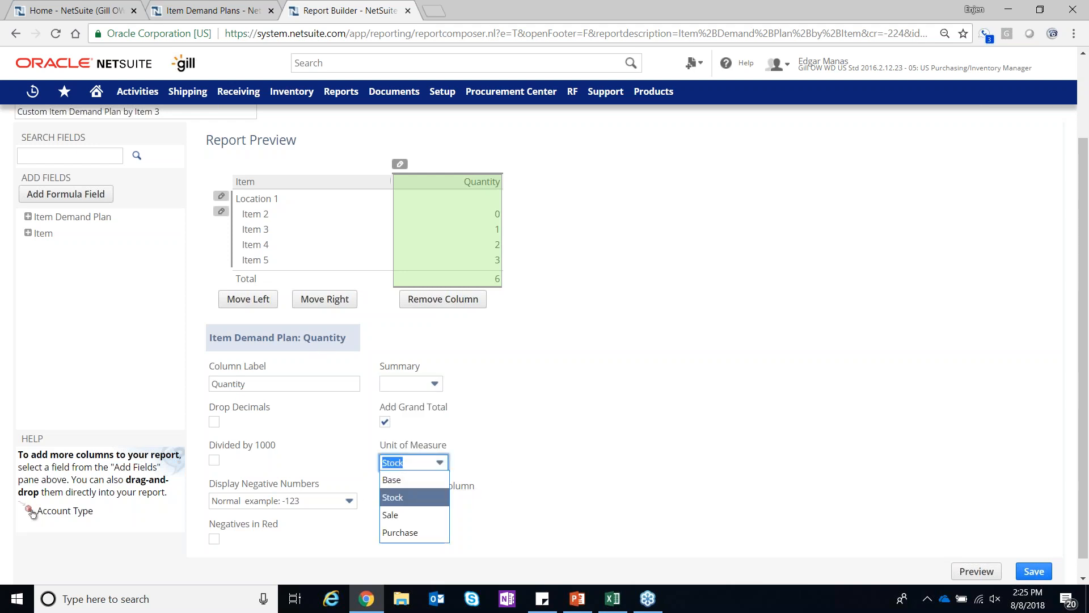
click(713, 494)
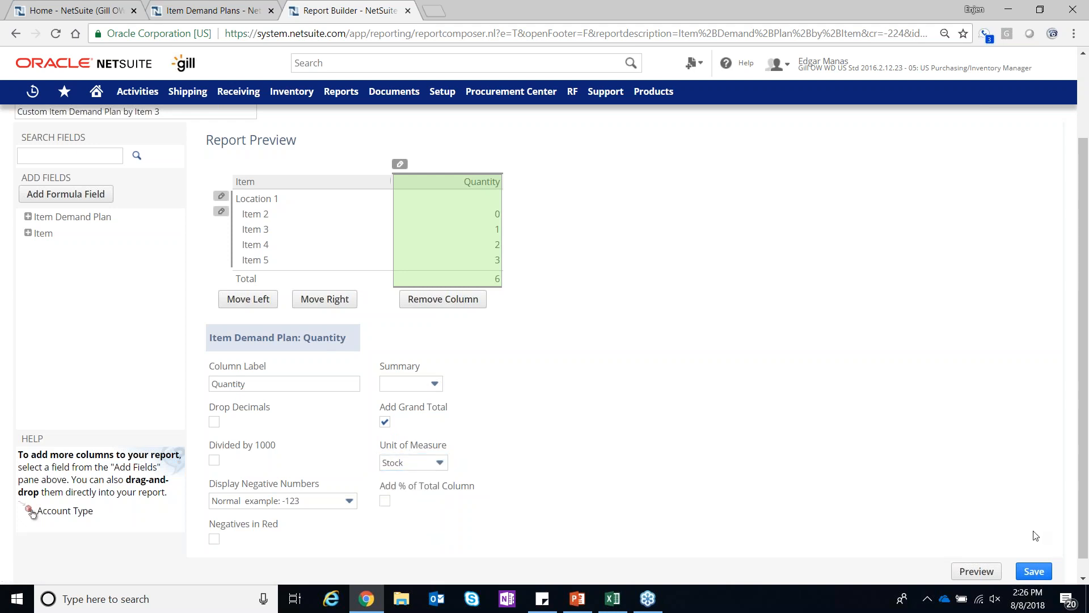
click(1034, 571)
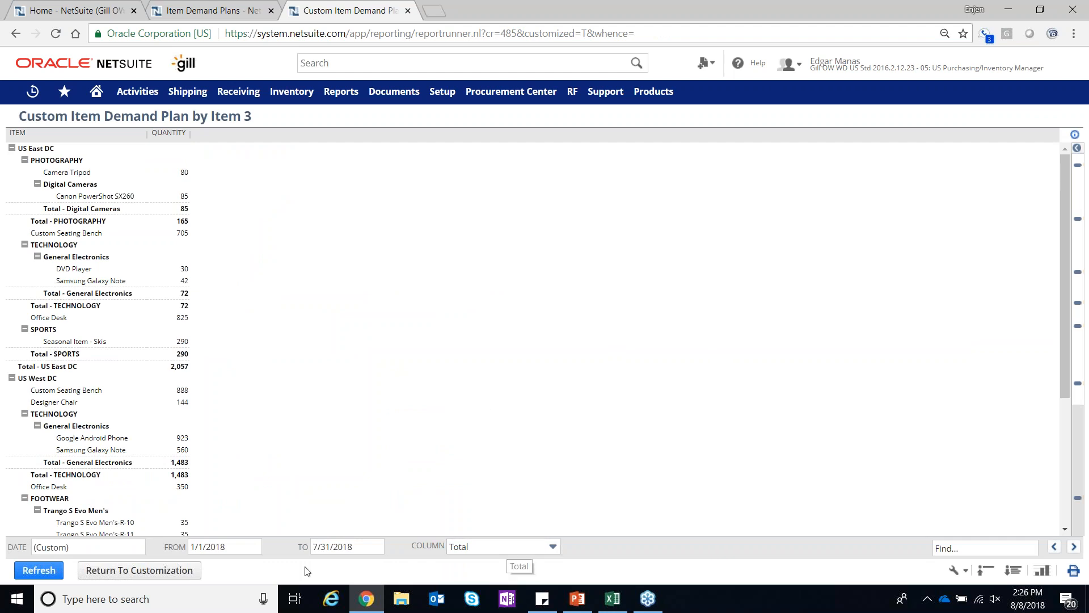
Set the custom report's end date to 12/31/2018 and refresh the report
click(240, 549)
click(372, 553)
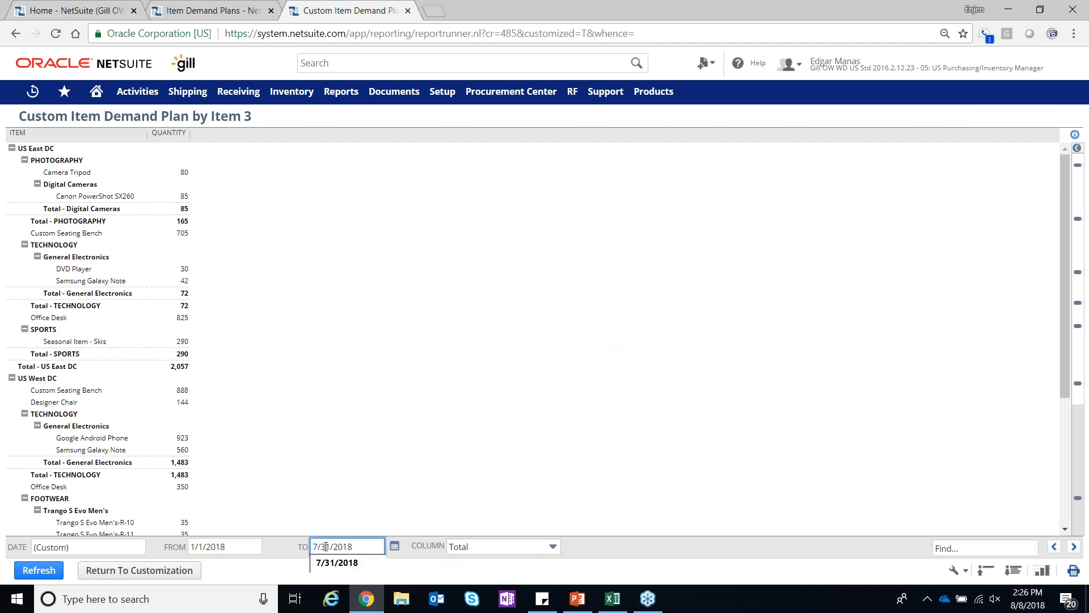
text(2)
key(BackSpace)
key(Left)
key(Left)
key(Left)
key(Left)
key(Left)
key(Left)
key(Left)
key(Left)
key(BackSpace)
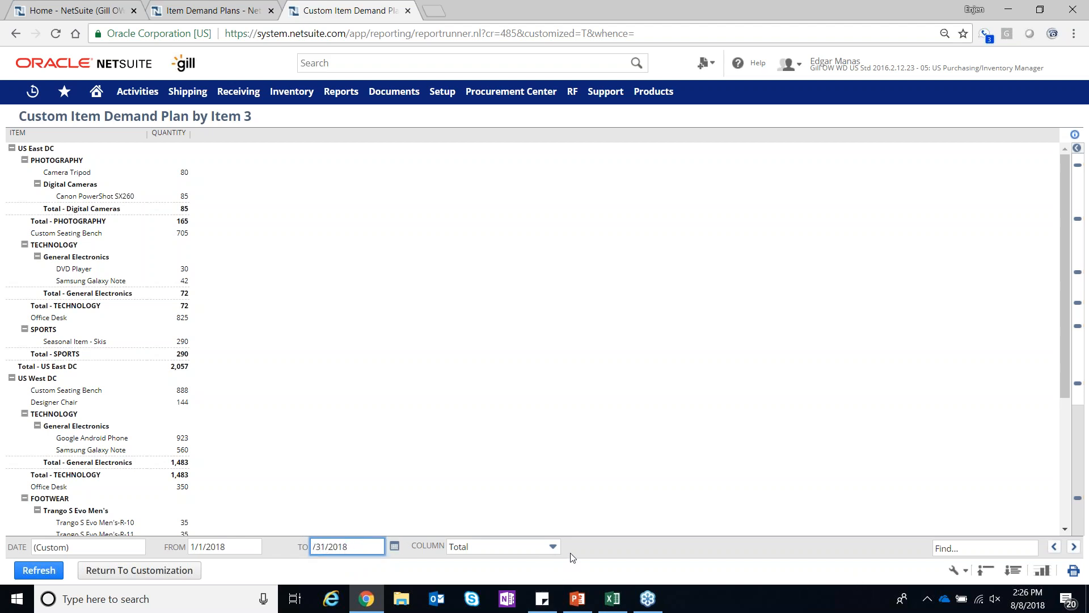
text(12)
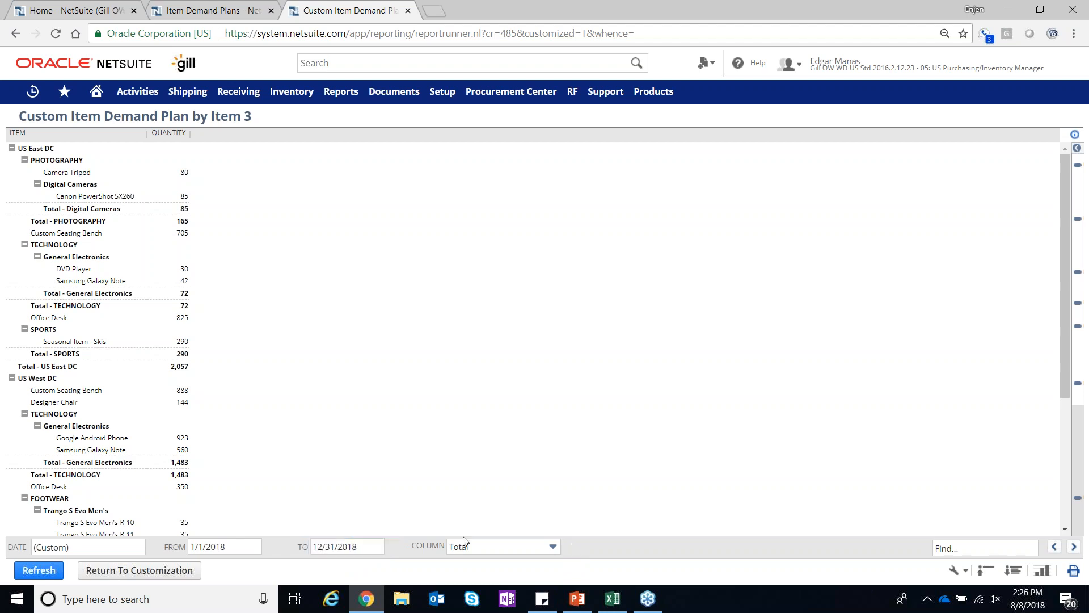
click(40, 571)
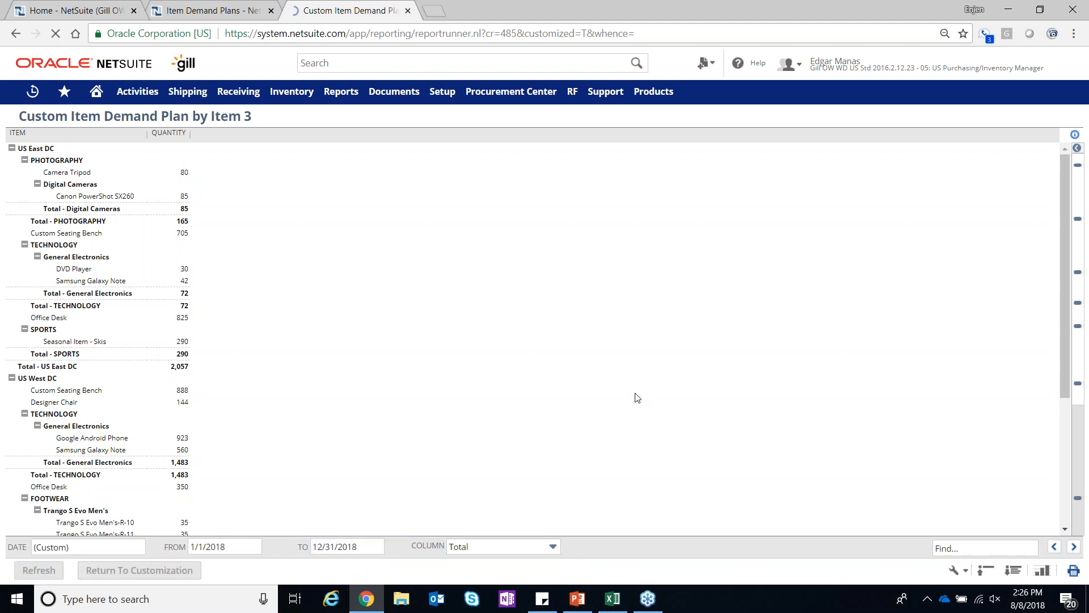
Break the report's columns down by Week and refresh it
click(481, 546)
drag(556, 462, 562, 518)
click(505, 477)
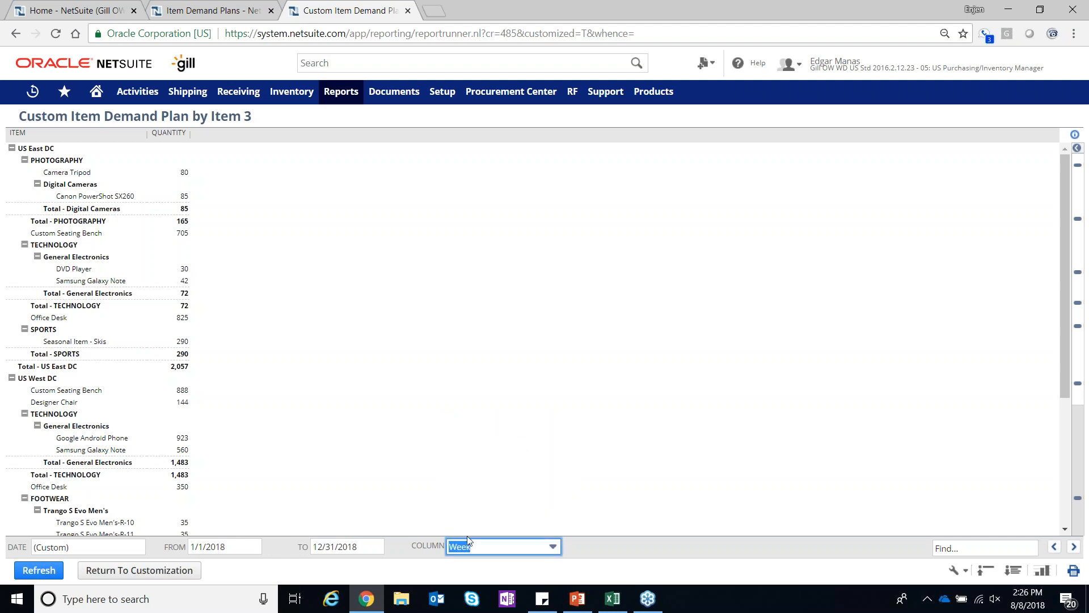
click(37, 570)
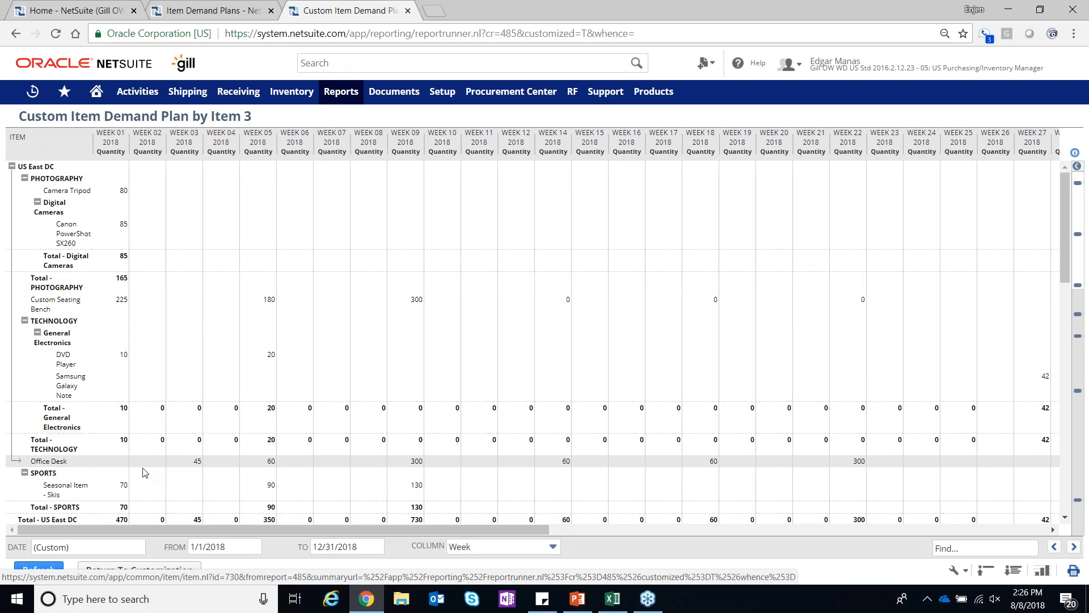
Examine the Office Desk weekly demand quantities under US East DC in the report
double_click(196, 461)
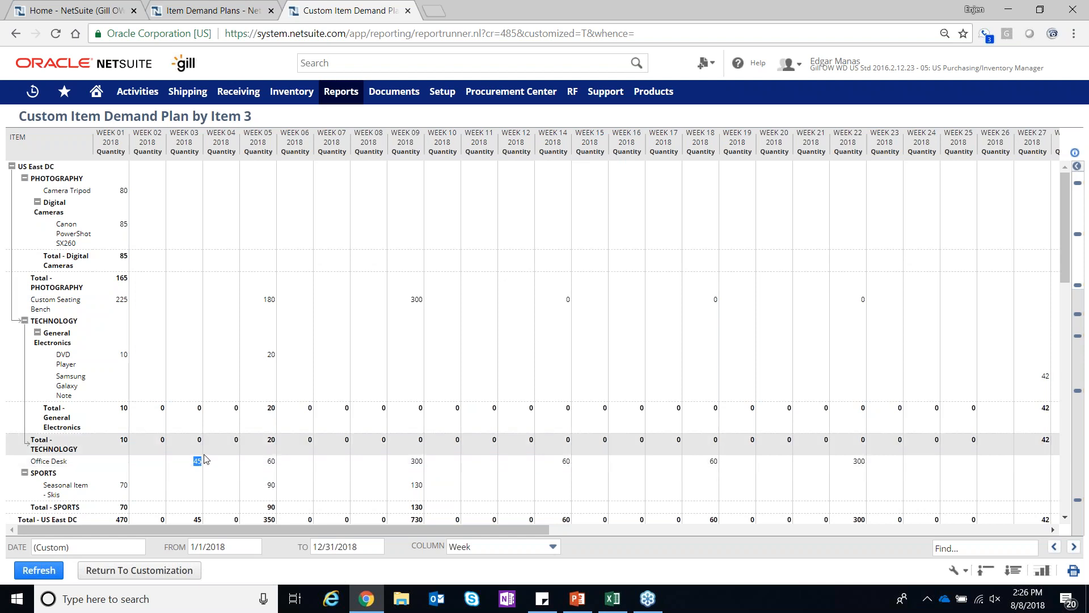
drag(269, 461, 621, 465)
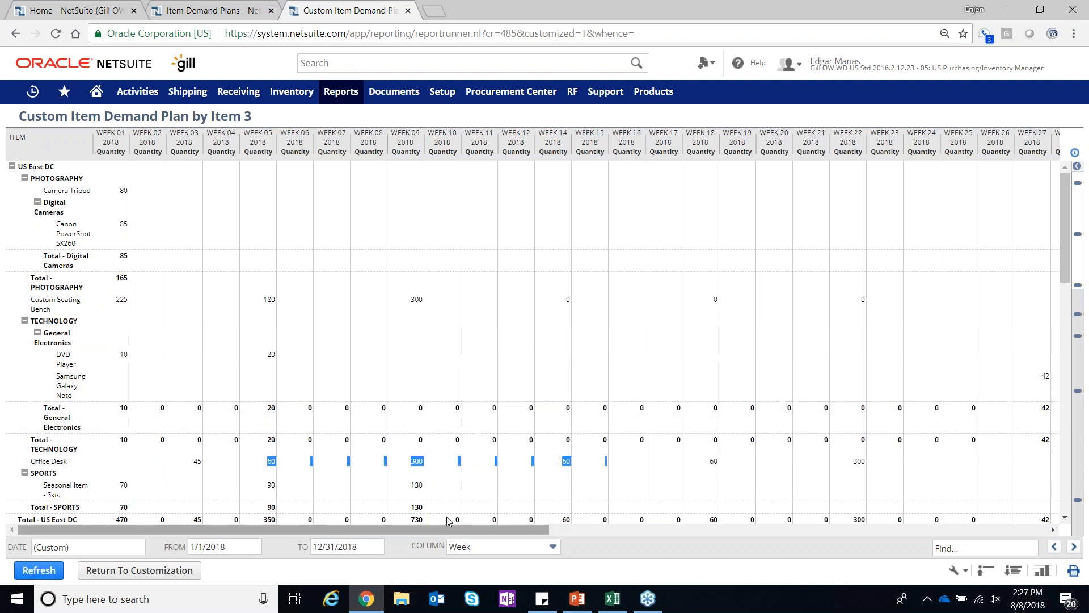
drag(449, 529, 377, 550)
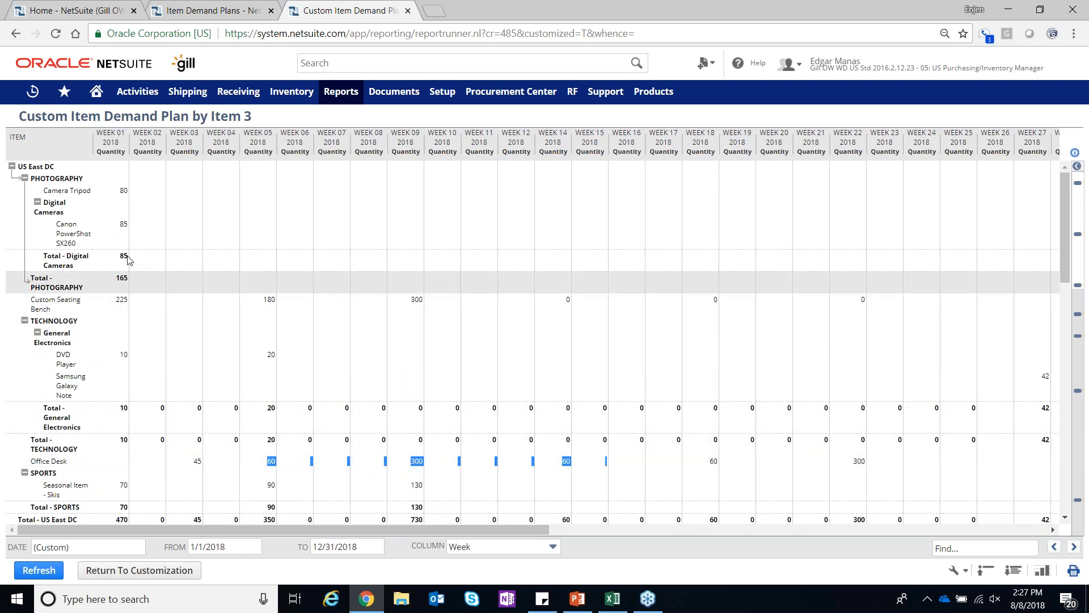
Return to the Home dashboard and open Generate Item Supply Plan from the Demand Planning links in a new browser tab
click(117, 139)
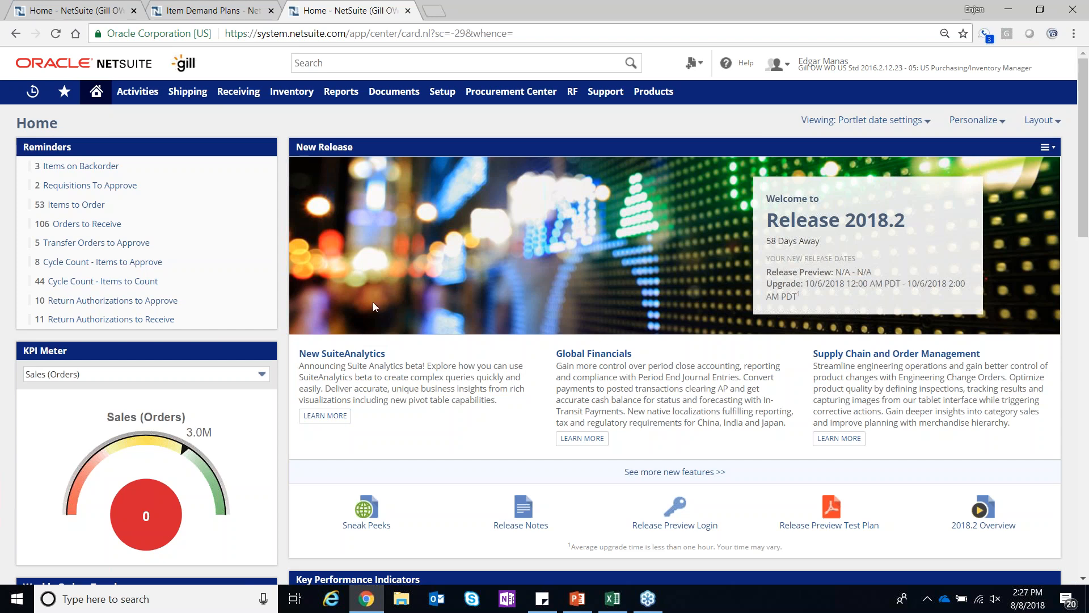
scroll(480, 353, down, 7)
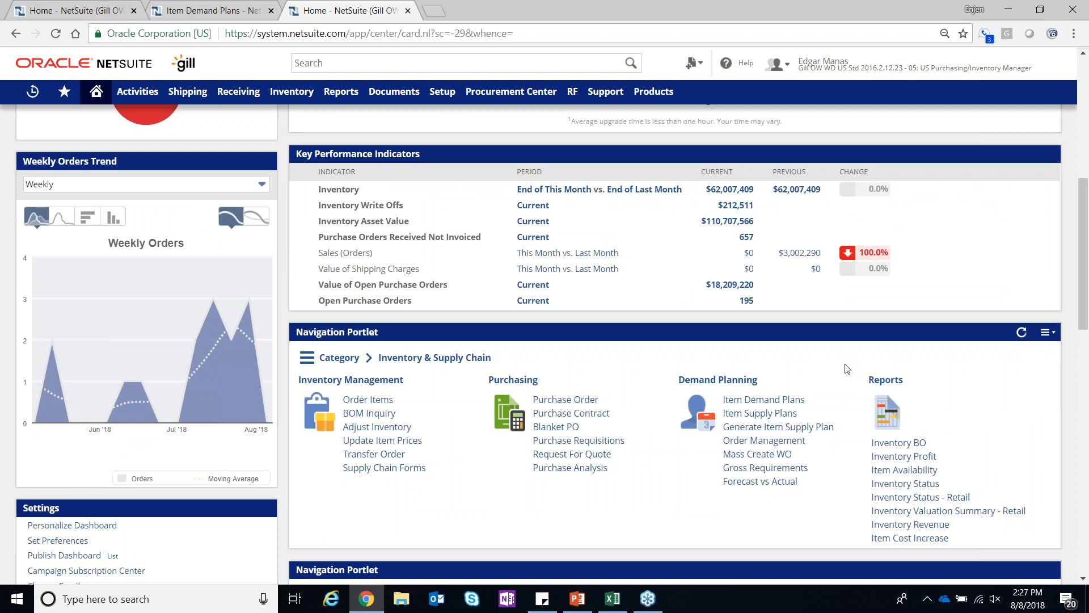
click(790, 429)
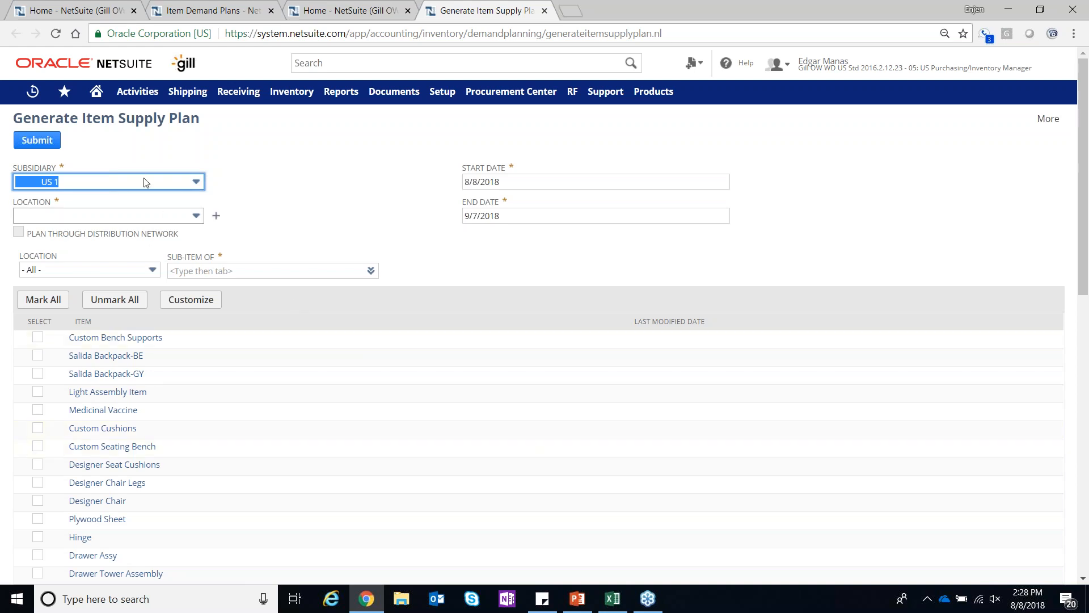
Set the supply plan's location to US East DC, start date to 1/8/2018 and end date to 10/7/2018
click(142, 217)
click(108, 279)
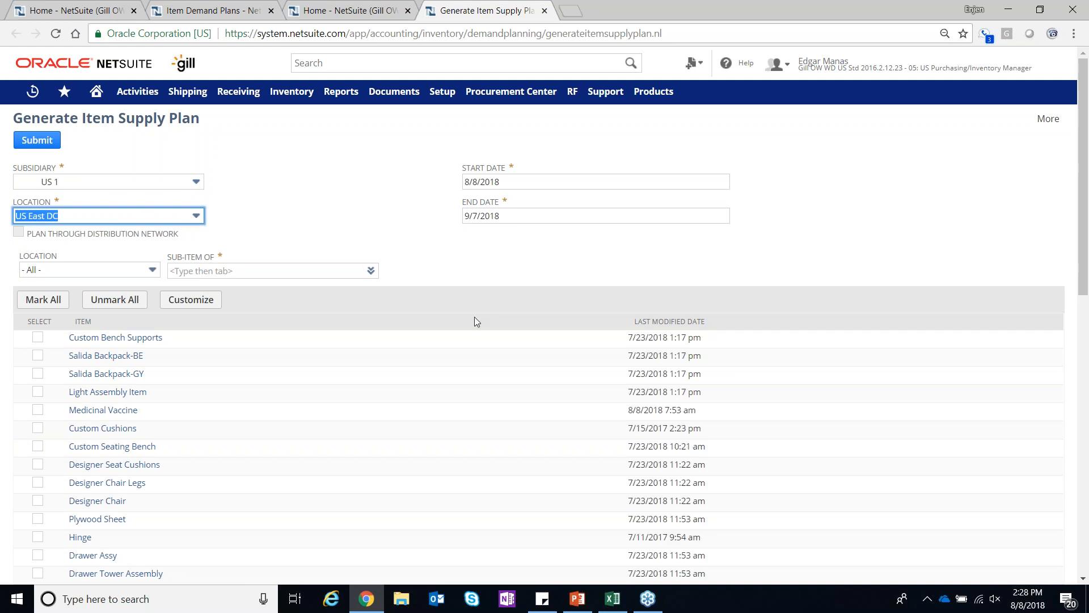
click(467, 182)
text(1)
click(535, 214)
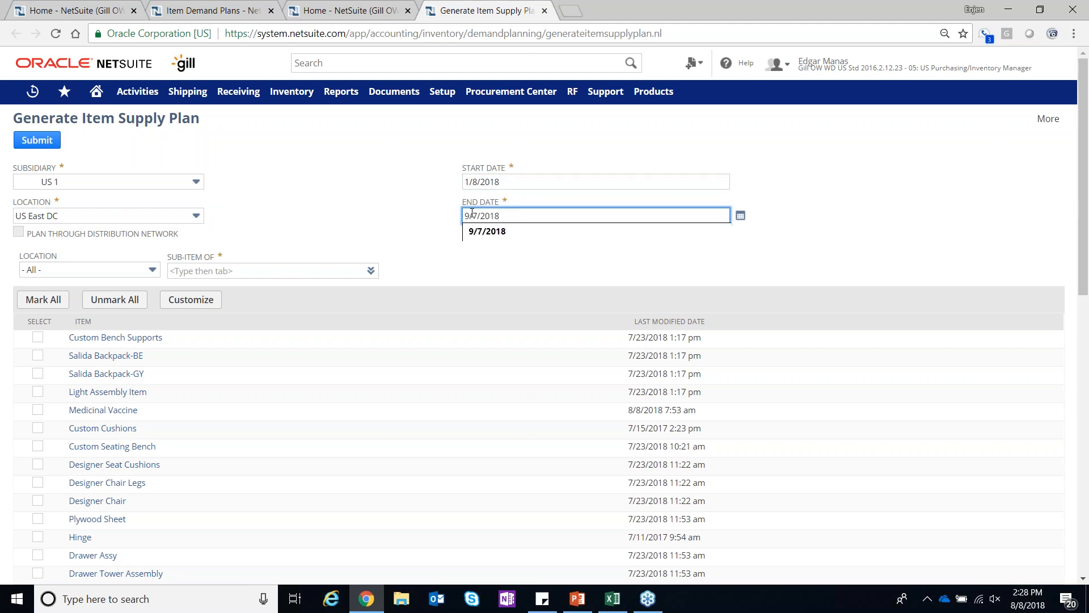
double_click(467, 215)
text(10)
click(839, 220)
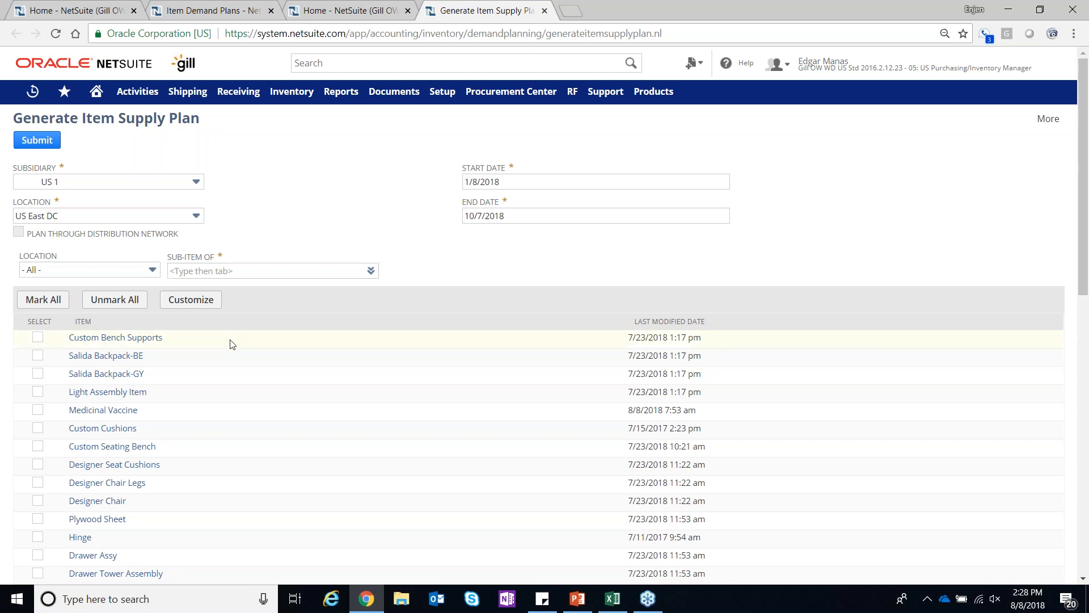
Select only the Office Desk and Smooth Action Hinge items and submit the supply plan generation
scroll(233, 344, down, 1)
scroll(229, 347, down, 1)
click(37, 449)
scroll(135, 465, down, 5)
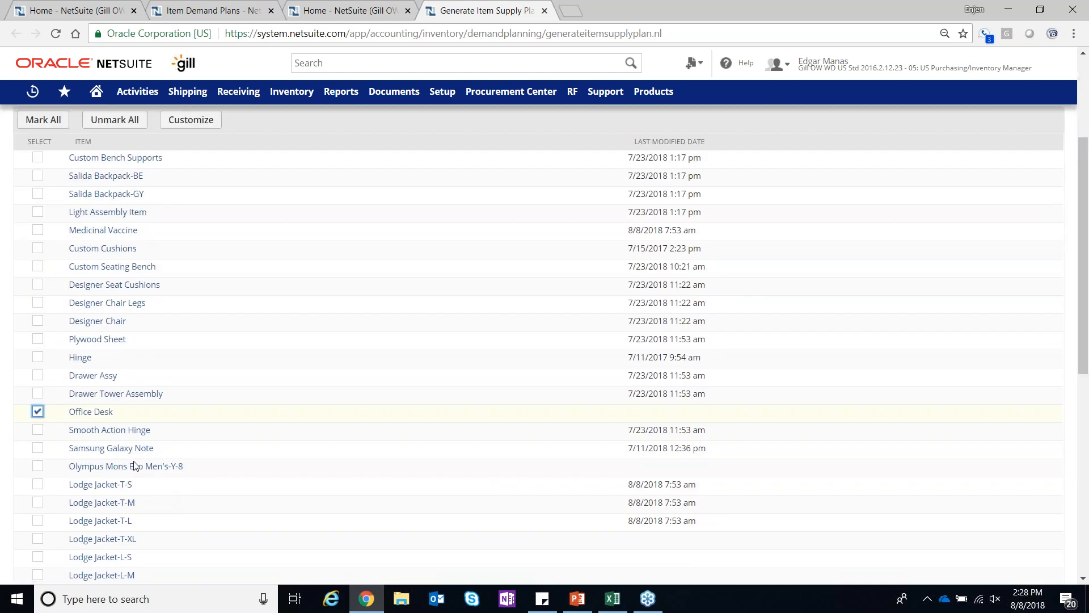
scroll(123, 458, down, 2)
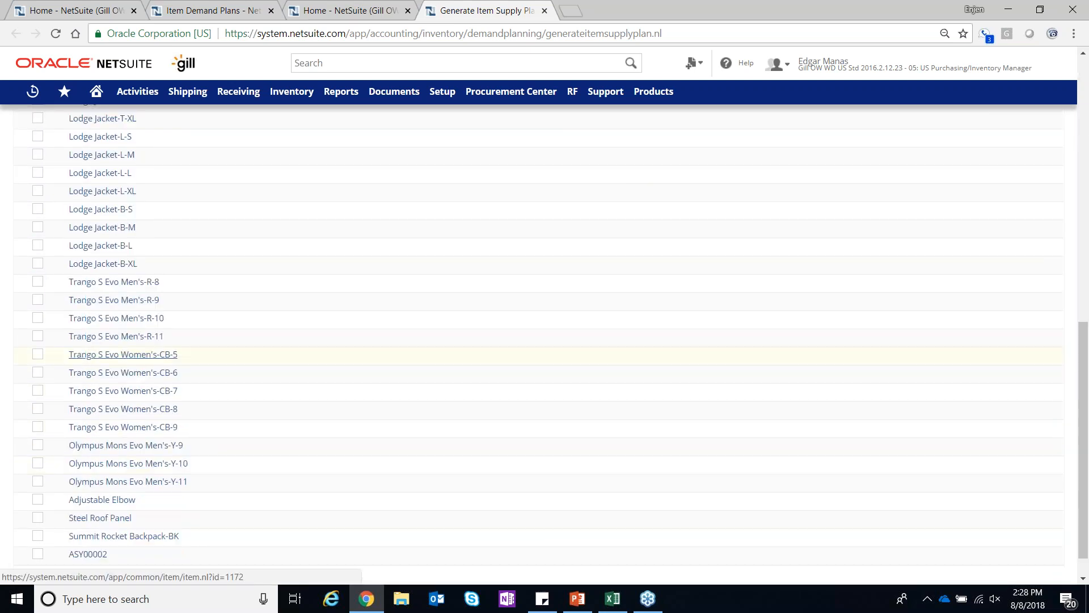
scroll(123, 458, up, 6)
scroll(6, 374, up, 2)
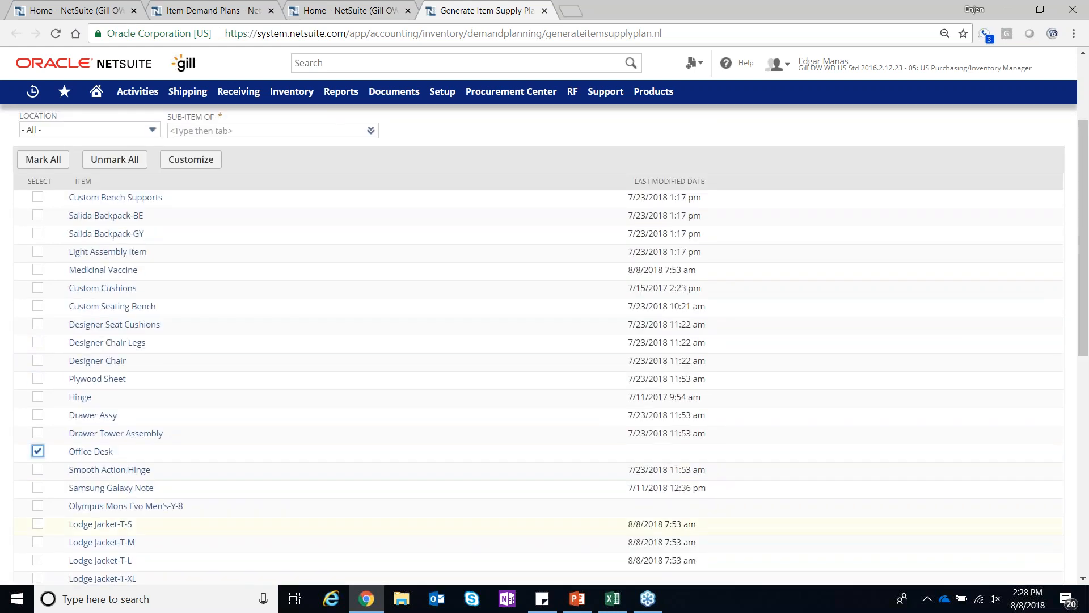
click(40, 472)
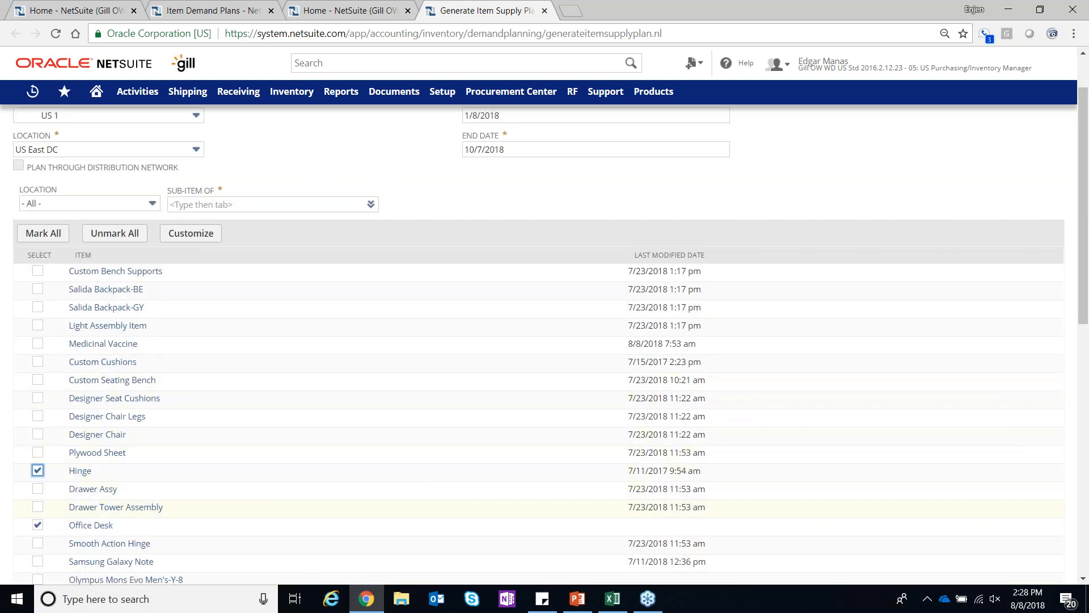
click(39, 543)
click(39, 472)
scroll(236, 466, up, 2)
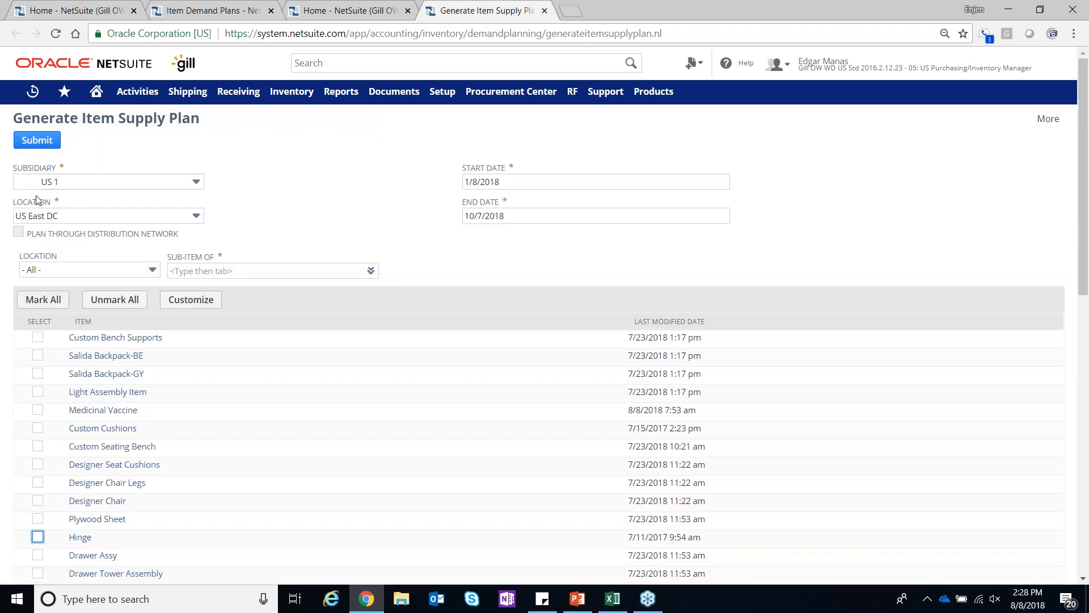
click(32, 142)
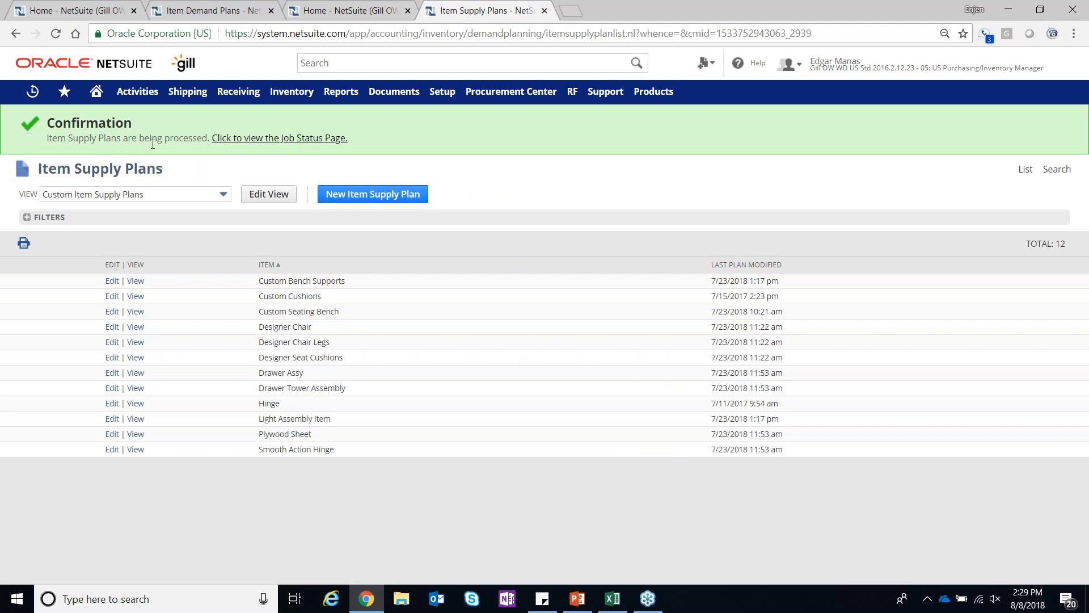
Check the supply plan job status in a separate browser tab, refresh it, and close that tab
right_click(233, 138)
click(267, 148)
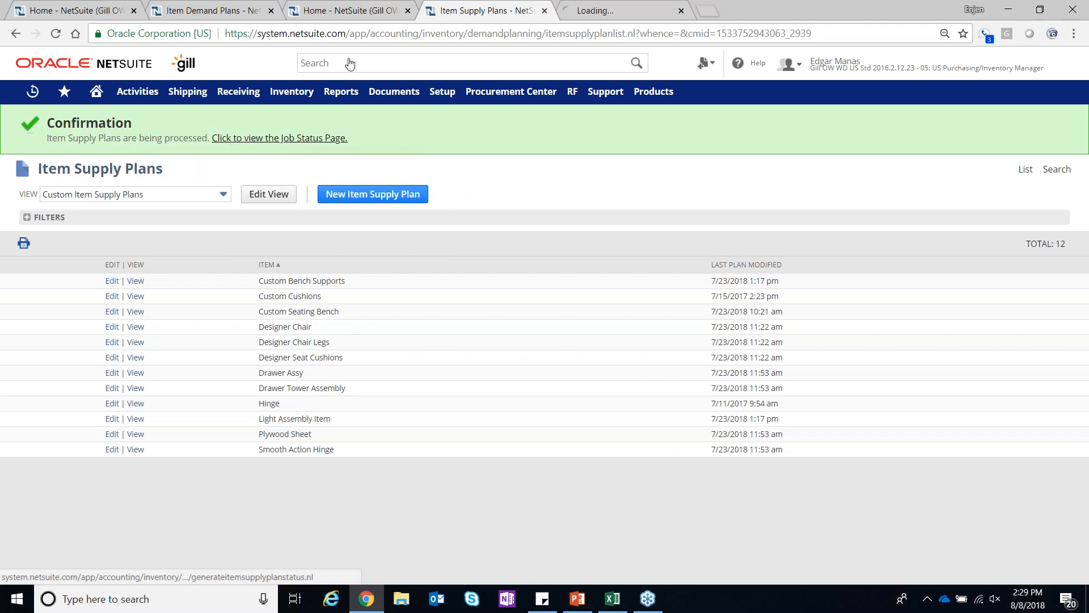
click(628, 14)
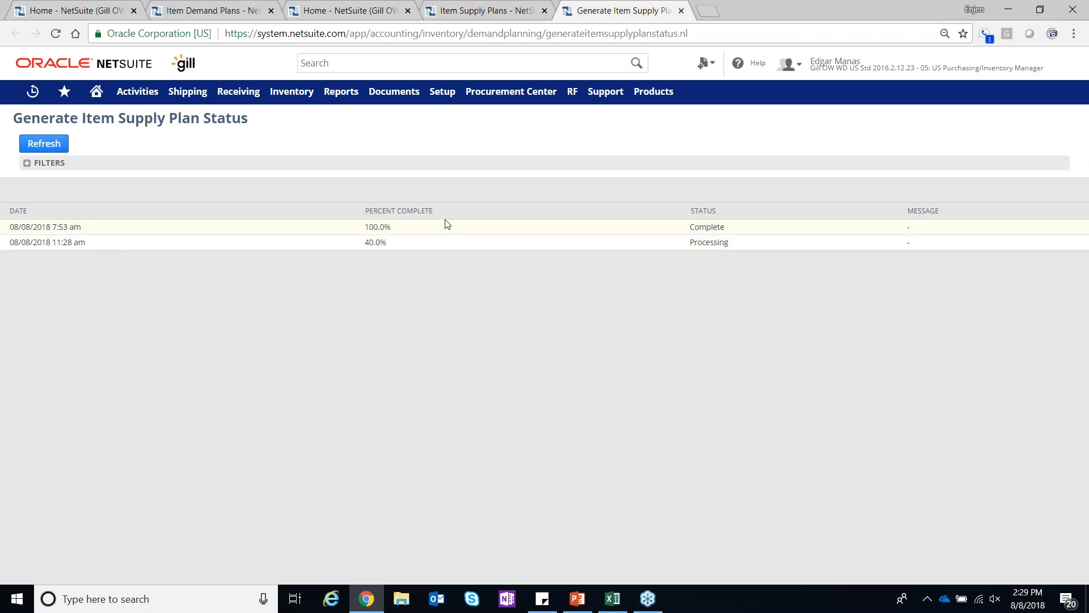
click(43, 144)
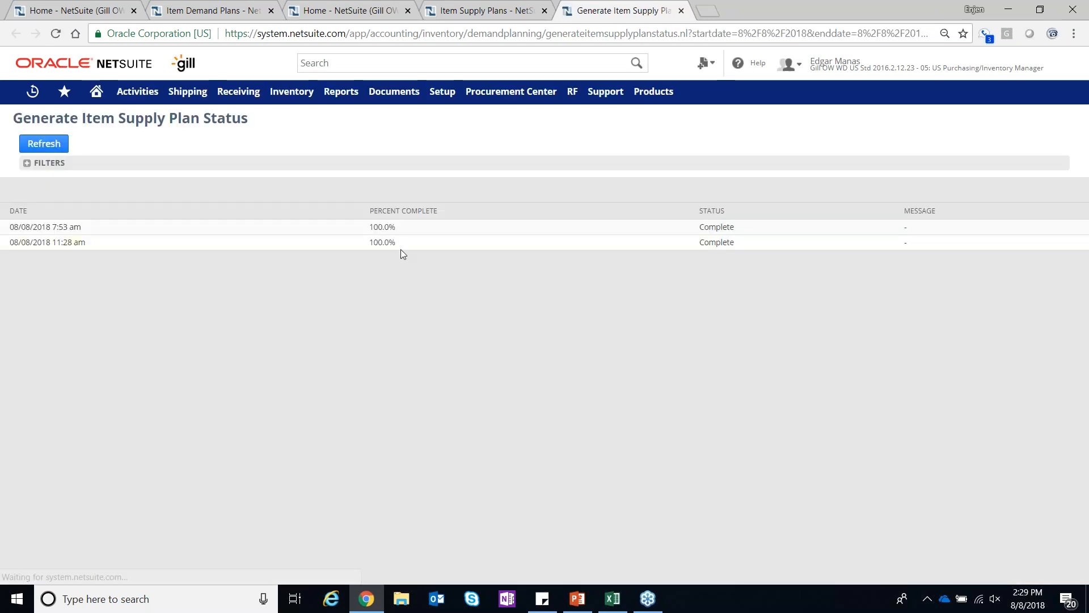
click(681, 10)
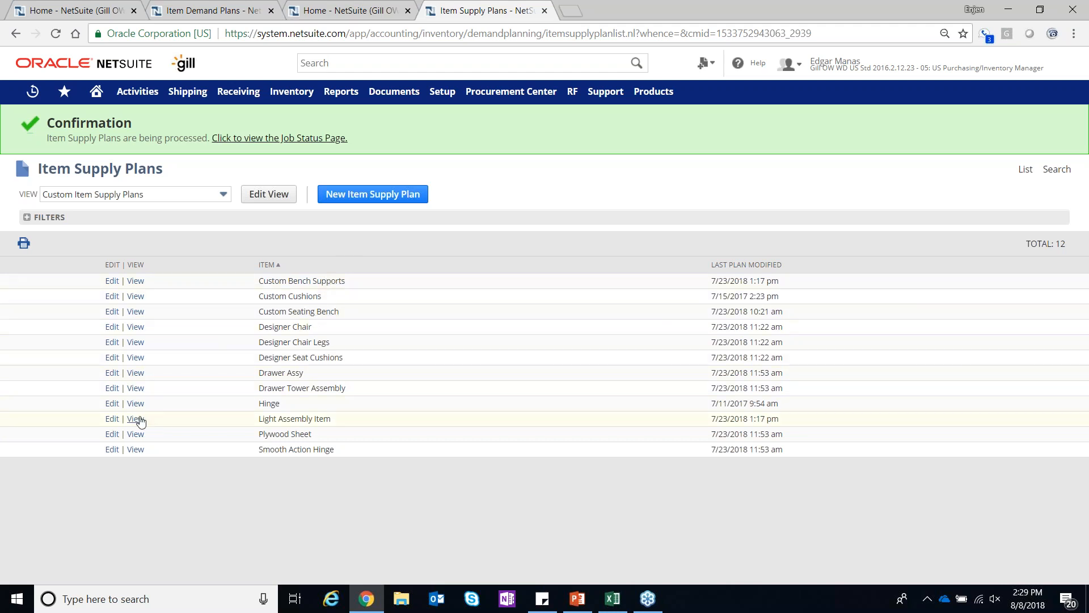
Open the Smooth Action Hinge supply plan for editing and review its planned orders and planning messages
click(112, 450)
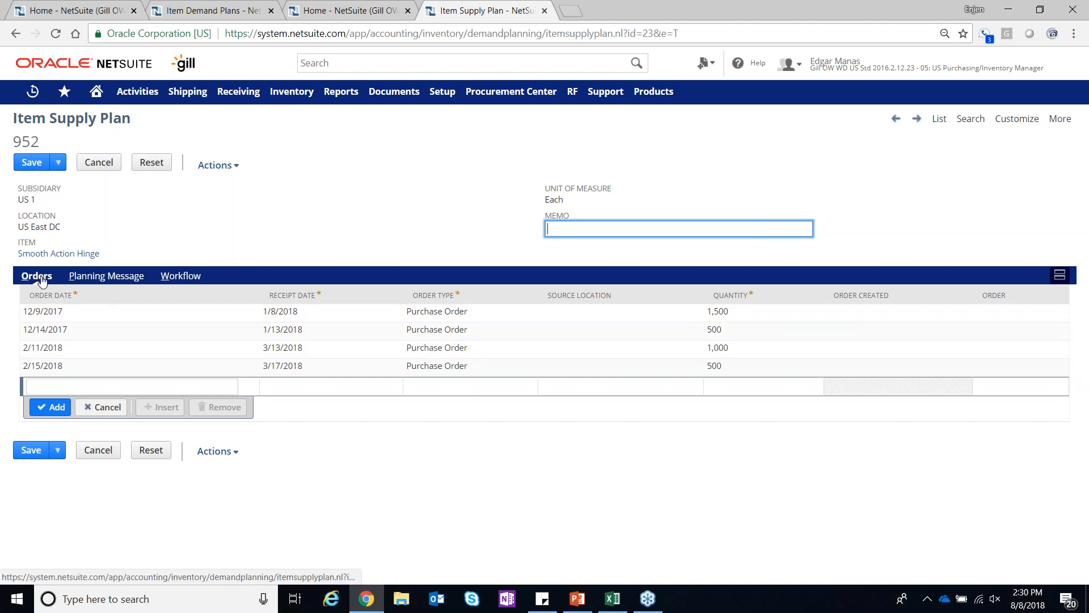
click(100, 281)
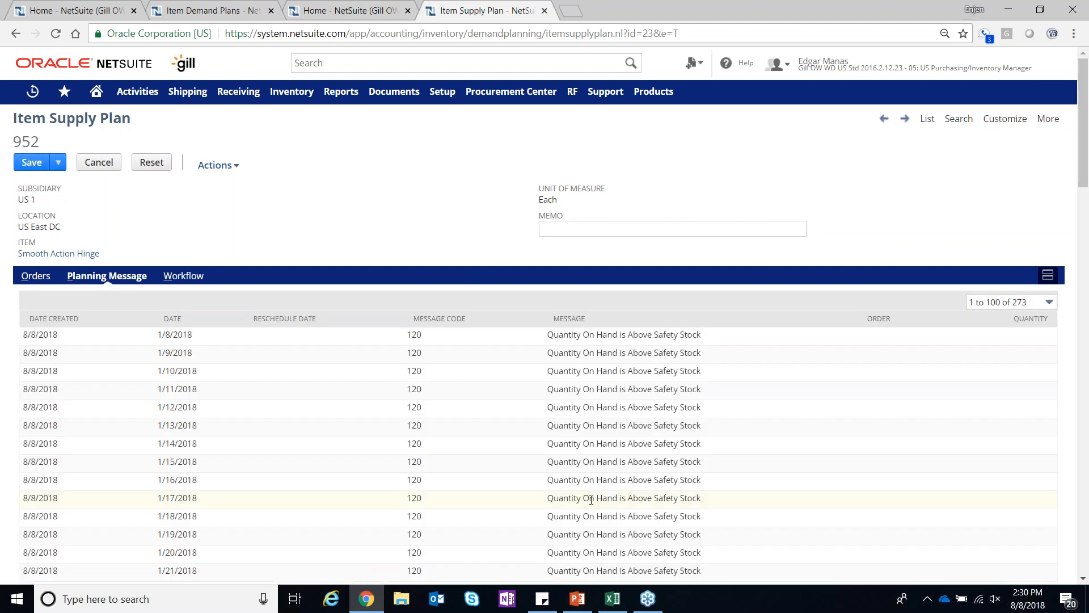
scroll(591, 500, down, 3)
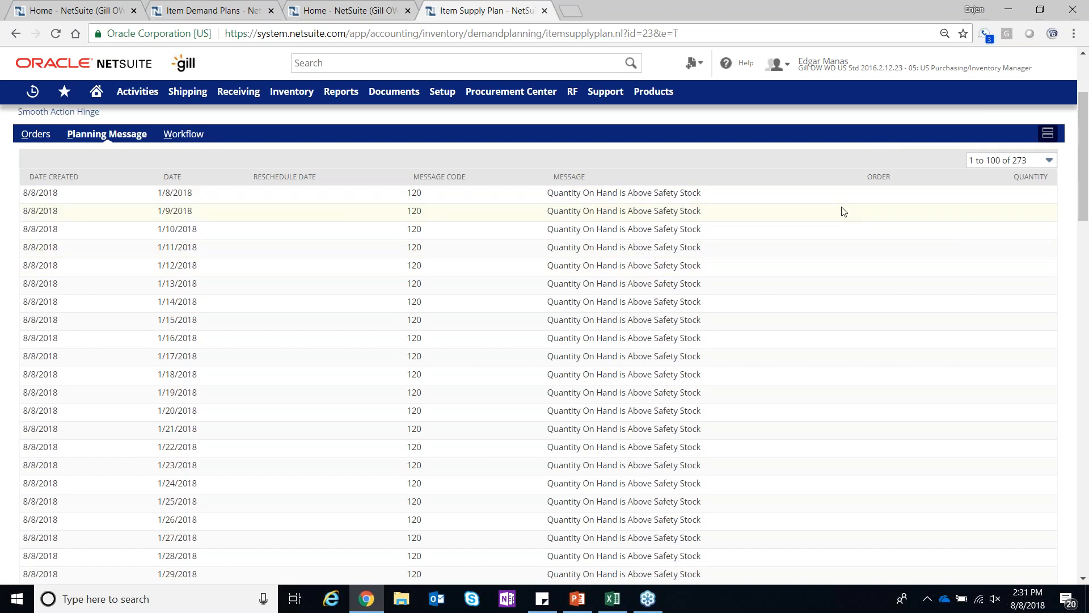
Return to the planned orders of the Smooth Action Hinge supply plan and save the record without changes
scroll(839, 216, up, 3)
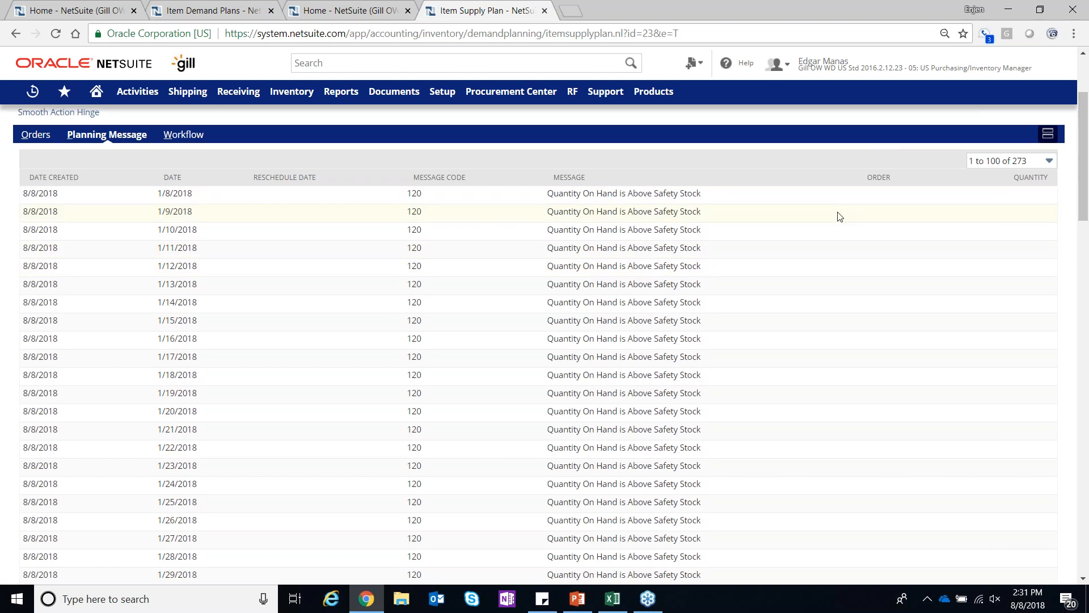
click(29, 277)
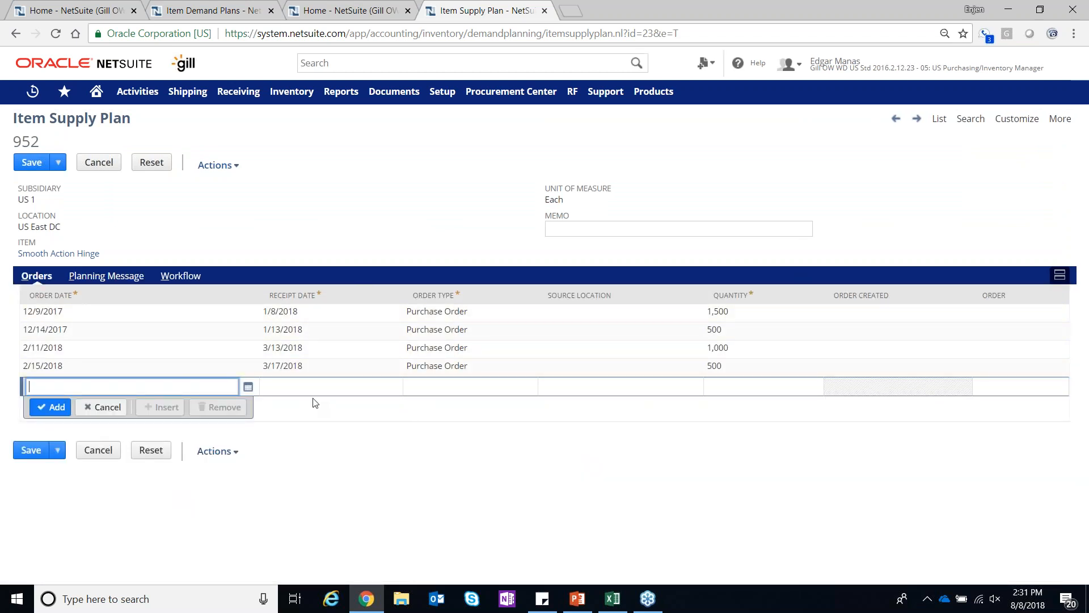
click(31, 169)
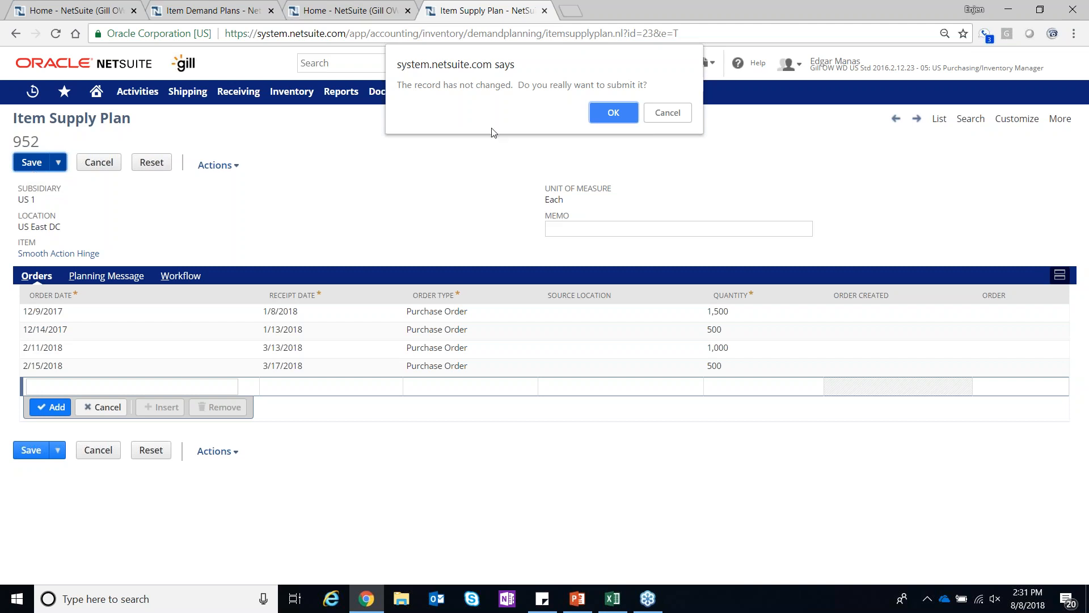
click(613, 113)
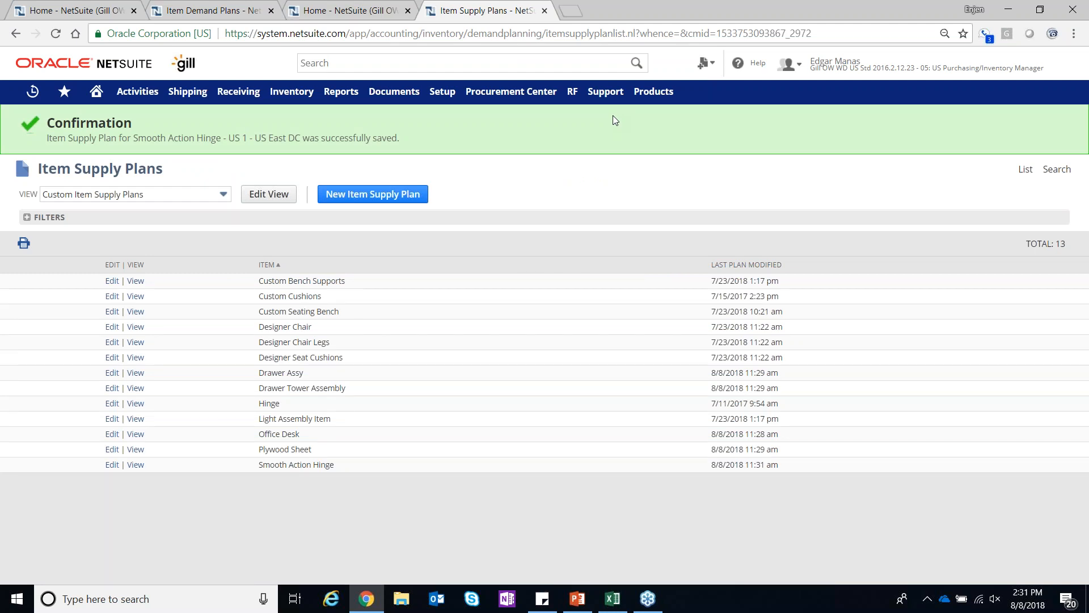
Open the Gross Requirements inquiry from the home dashboard and compare its entries with details hidden and shown
click(96, 91)
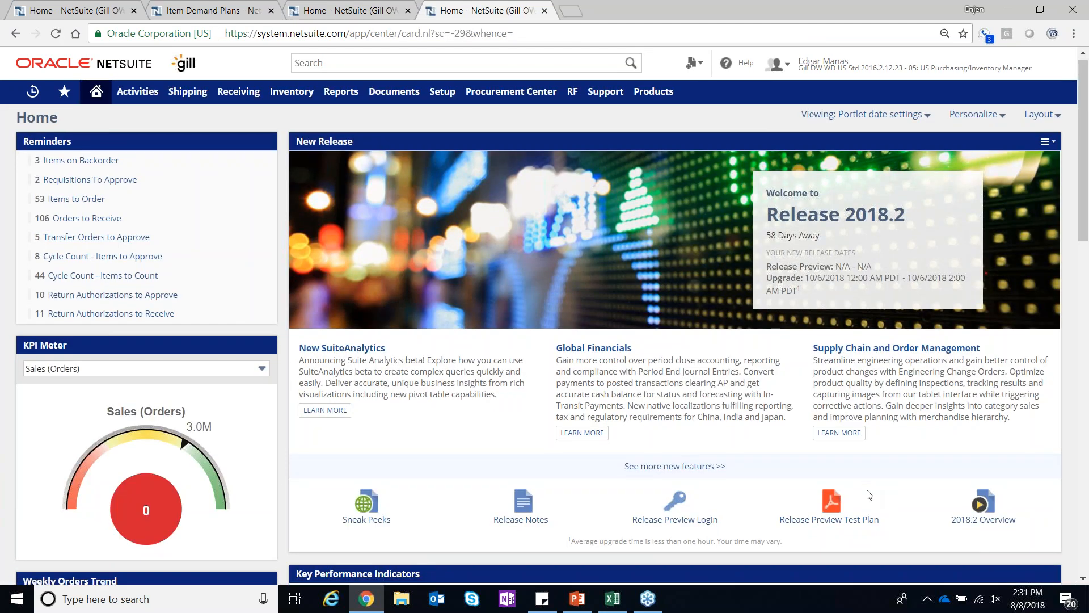
scroll(868, 494, down, 5)
scroll(869, 494, down, 3)
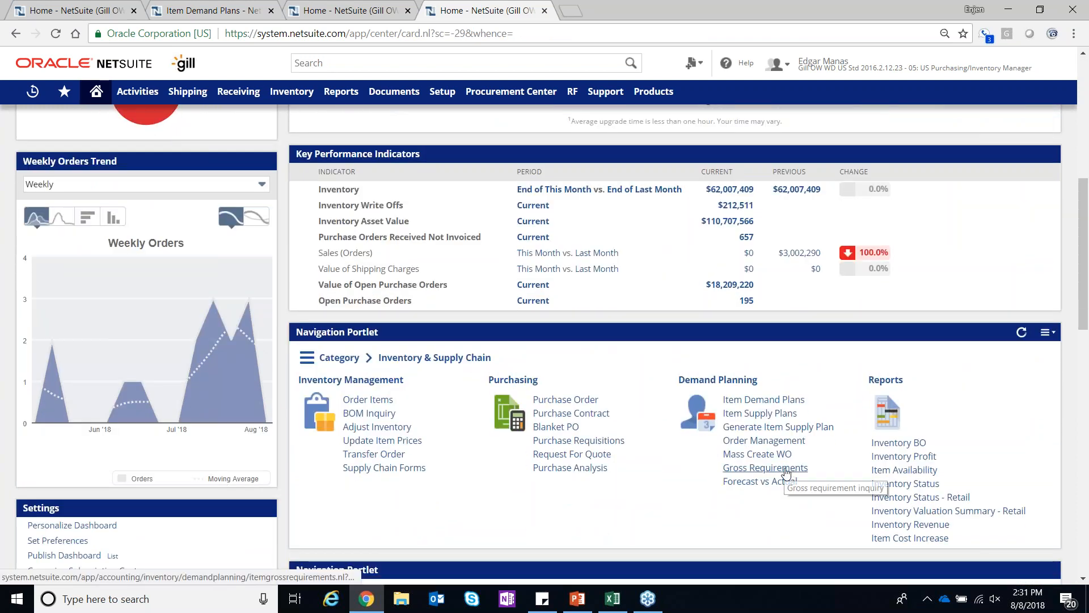
click(765, 468)
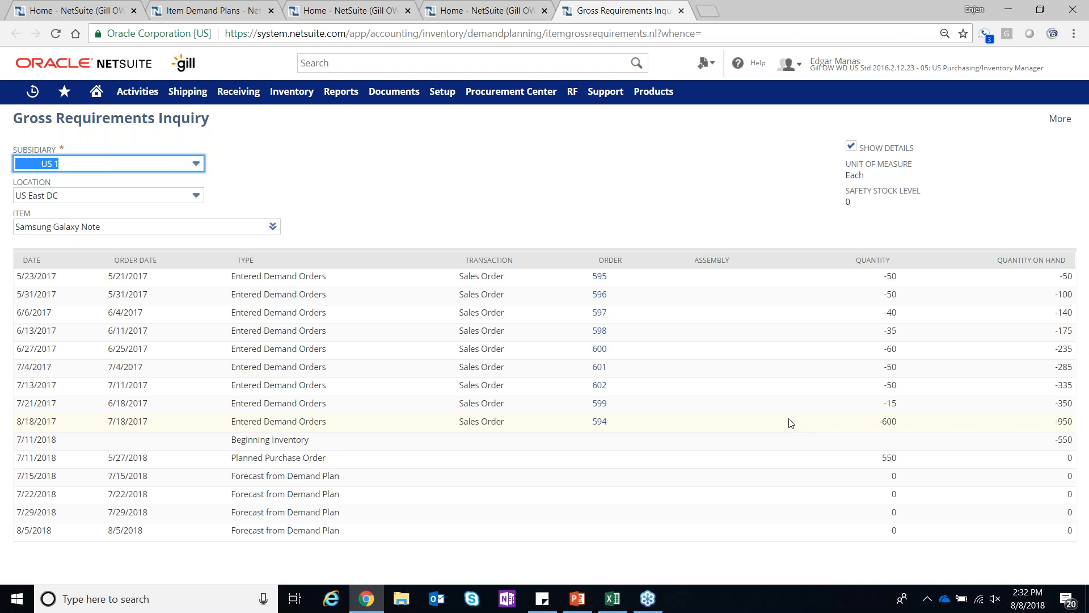
click(851, 147)
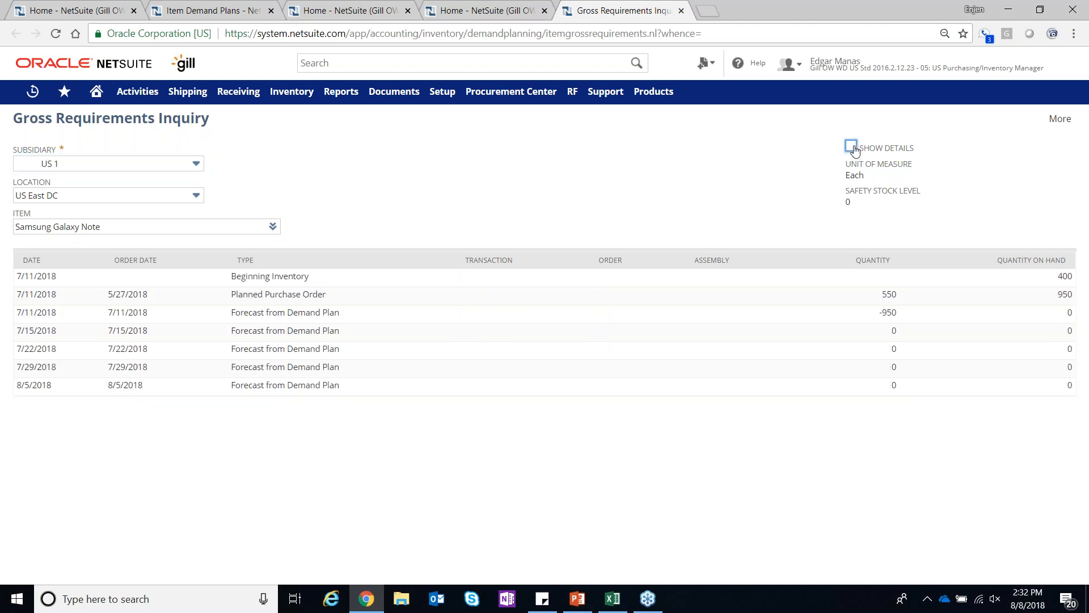
click(851, 147)
click(183, 224)
mouse_move(273, 226)
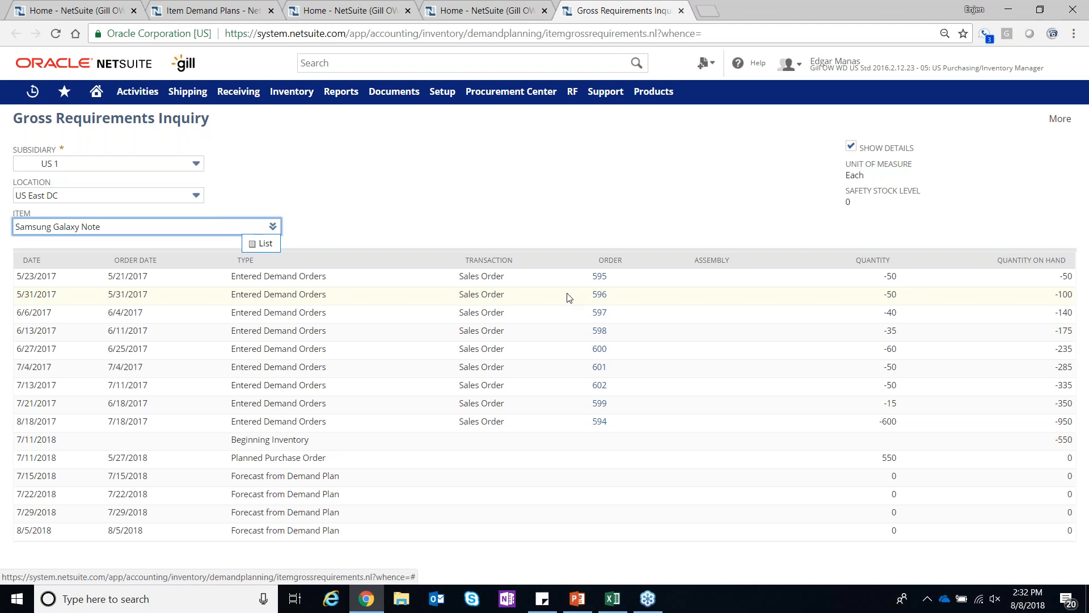
Search globally for "office desk" and open the Office Desk assembly record
click(332, 63)
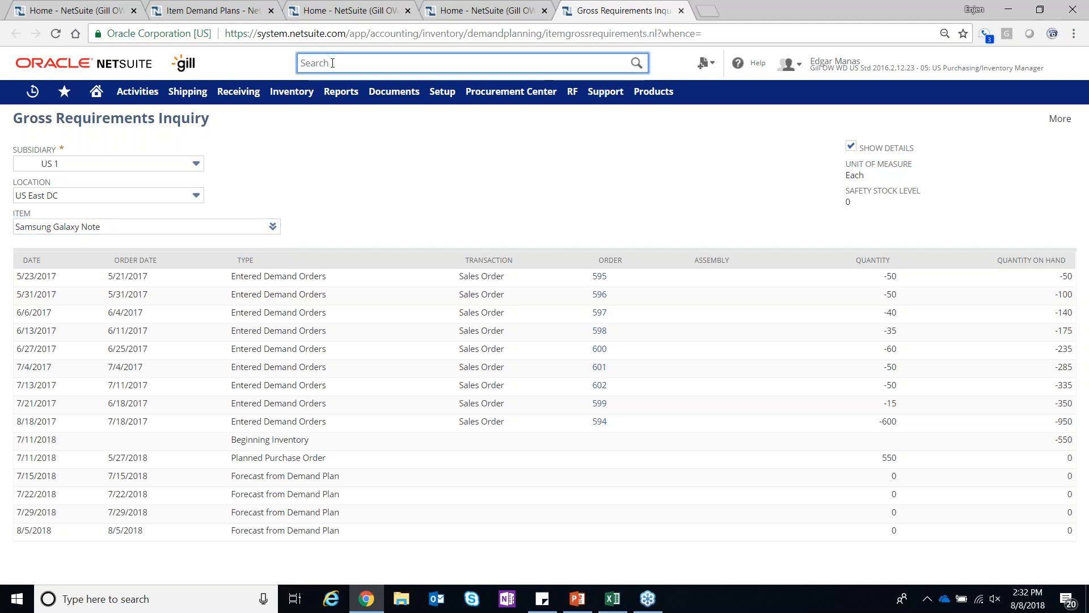
text(office)
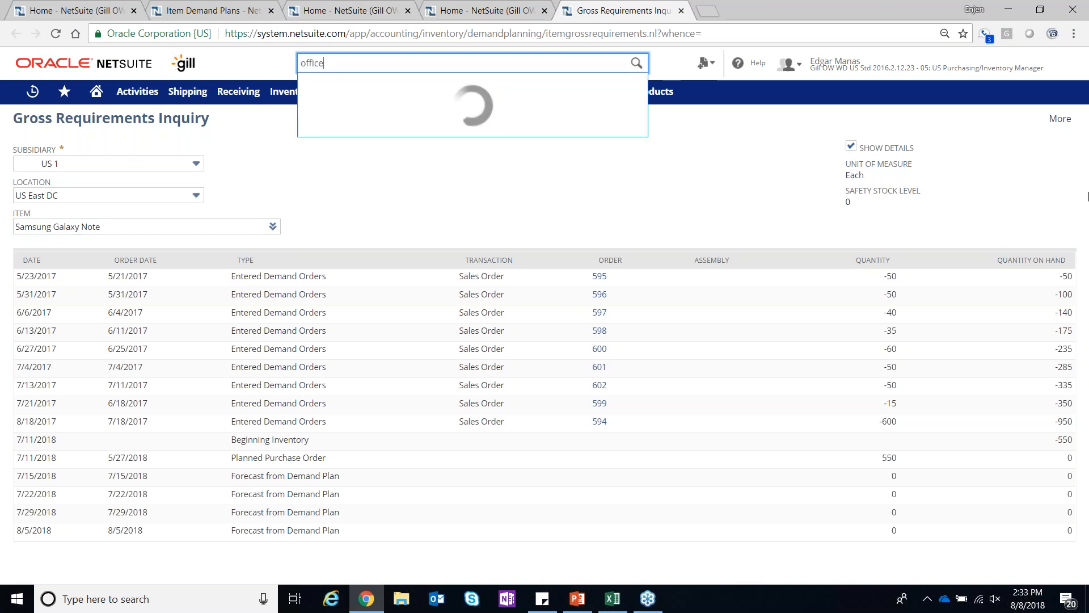
text(desk)
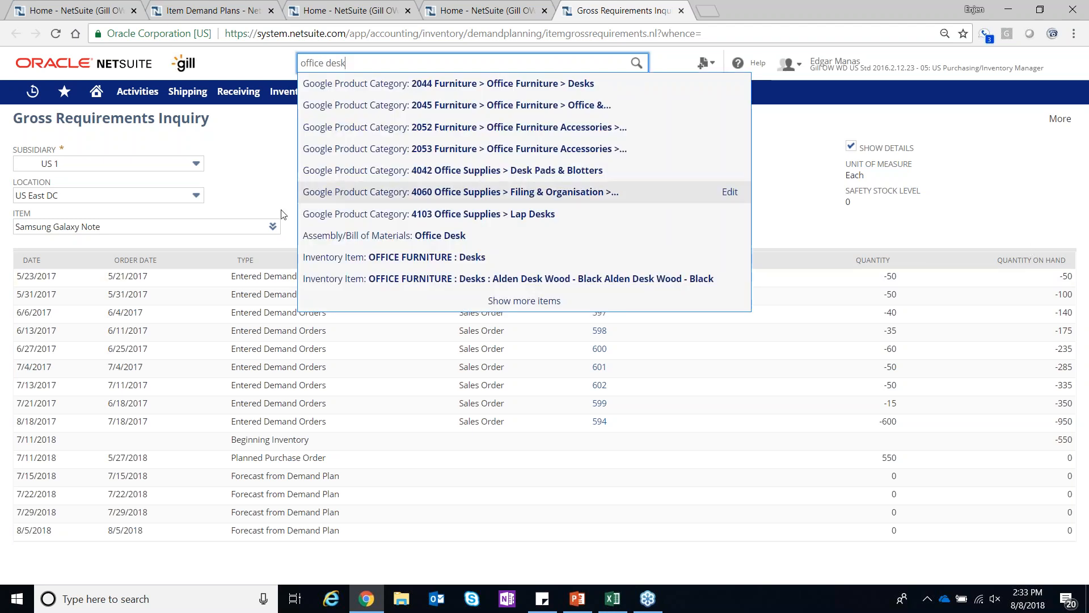
click(334, 235)
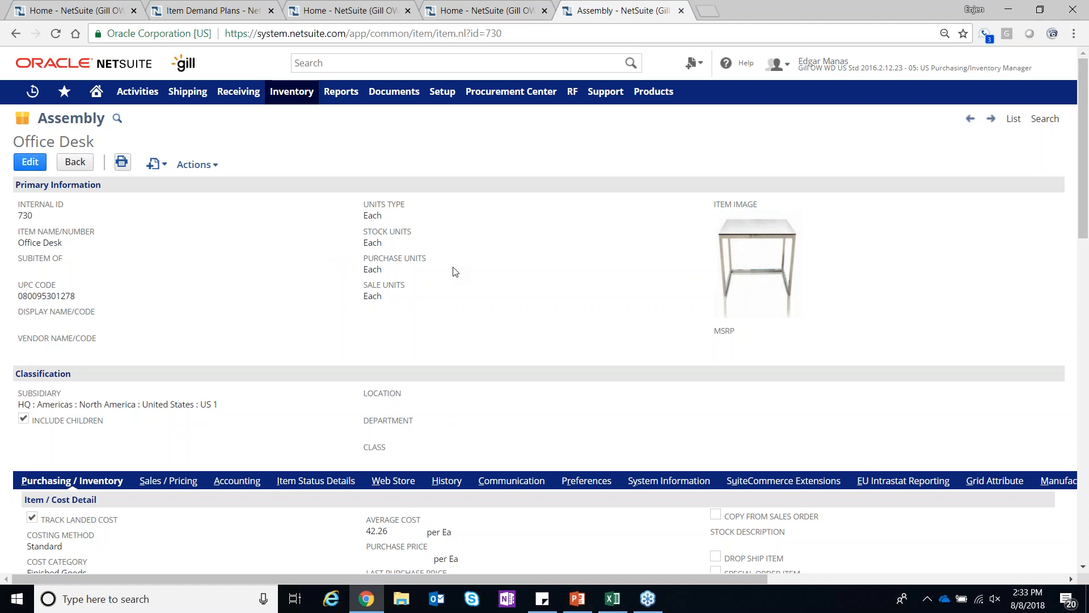
Review the Office Desk's projected supply in its item status details, examining the work order quantities
scroll(455, 272, down, 2)
scroll(455, 271, down, 1)
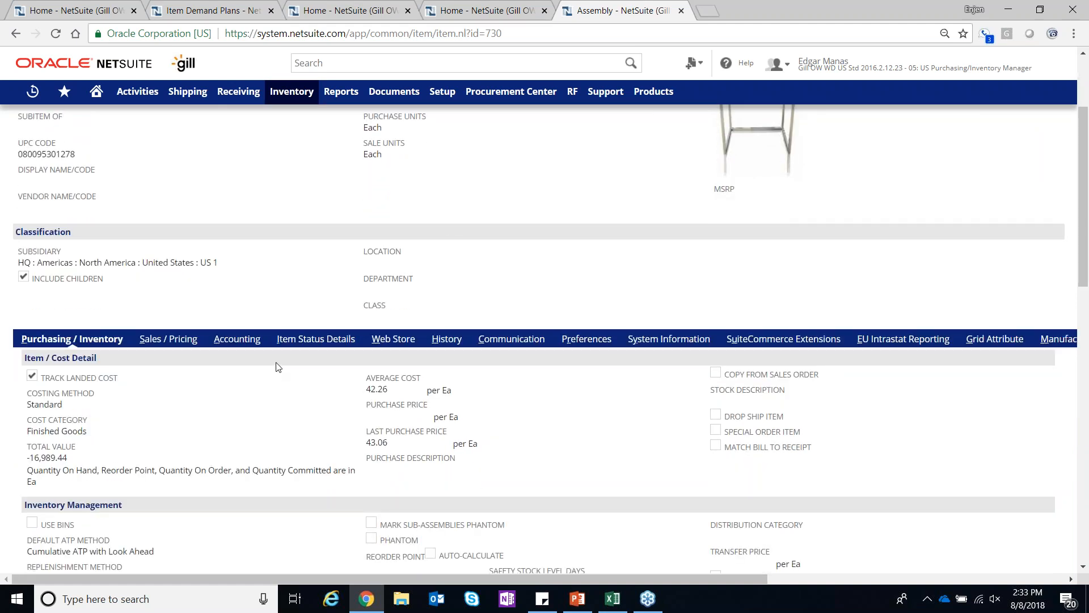
click(310, 341)
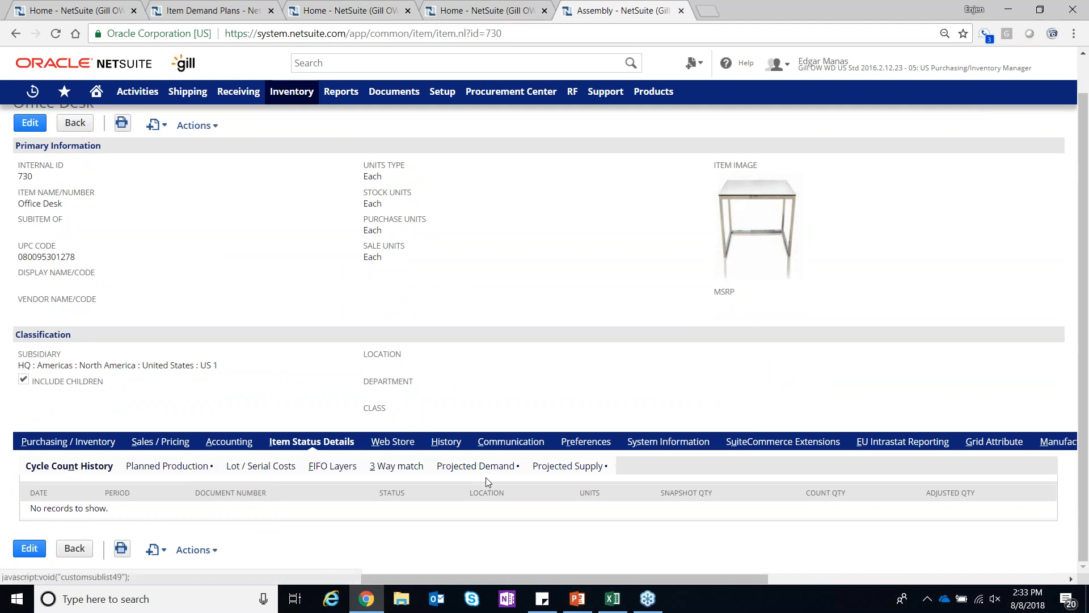
click(576, 466)
scroll(576, 469, down, 2)
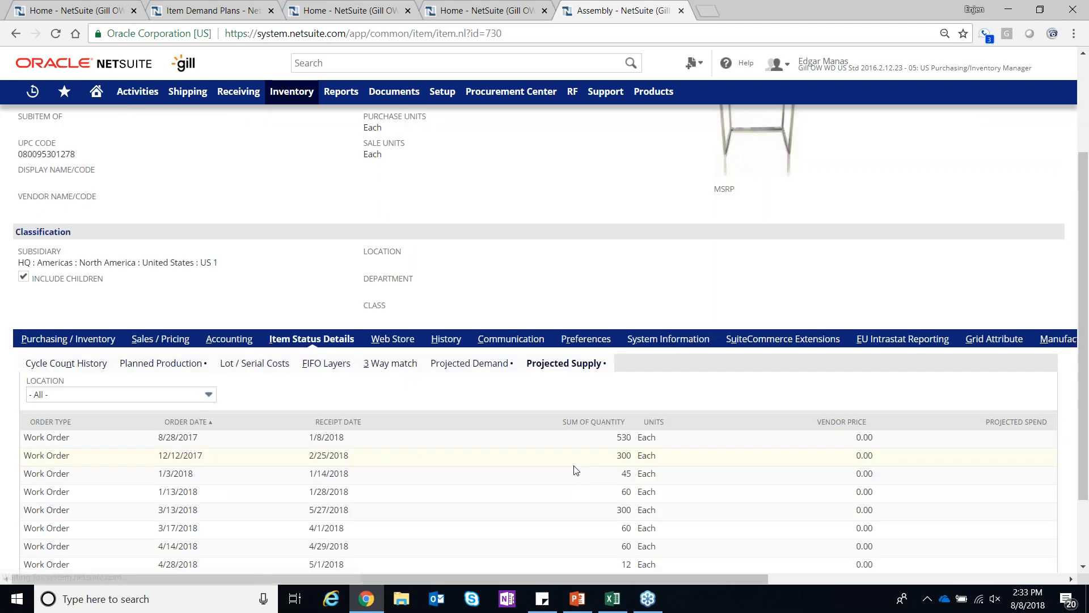
scroll(576, 469, down, 2)
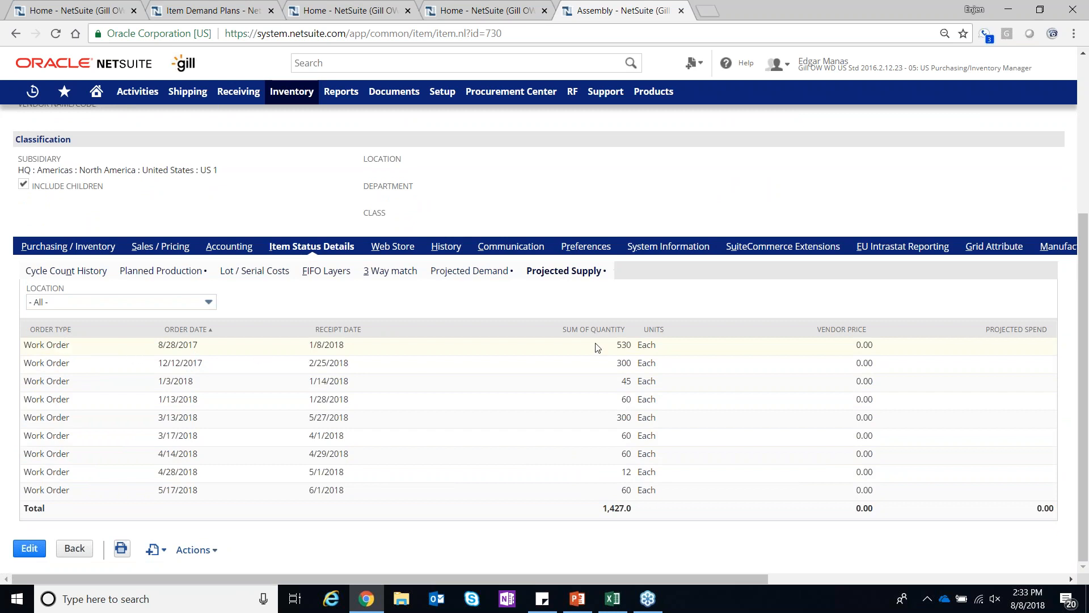
drag(617, 345, 644, 409)
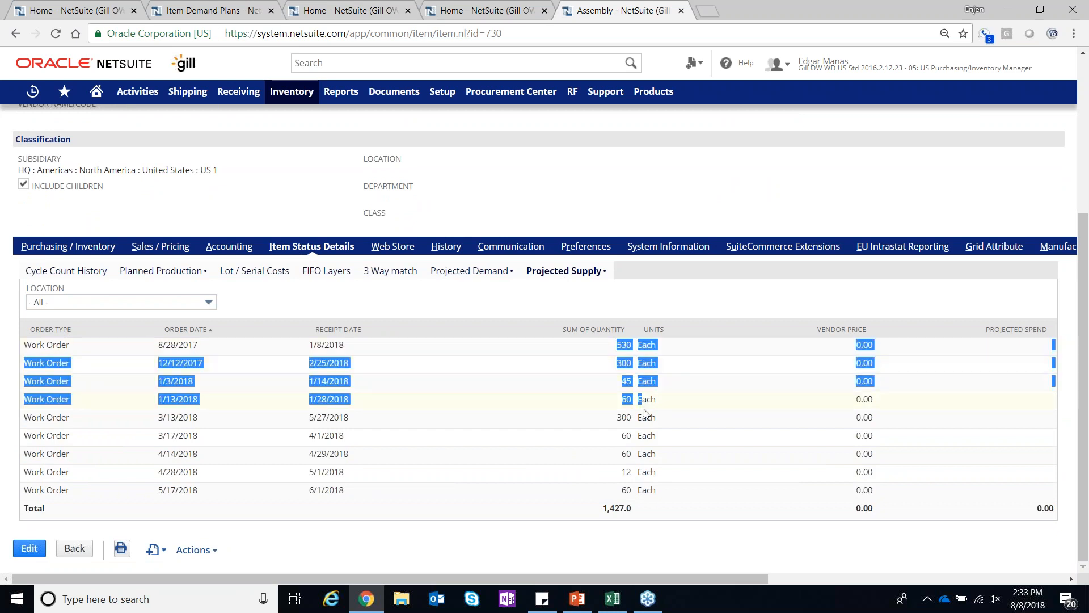
click(676, 390)
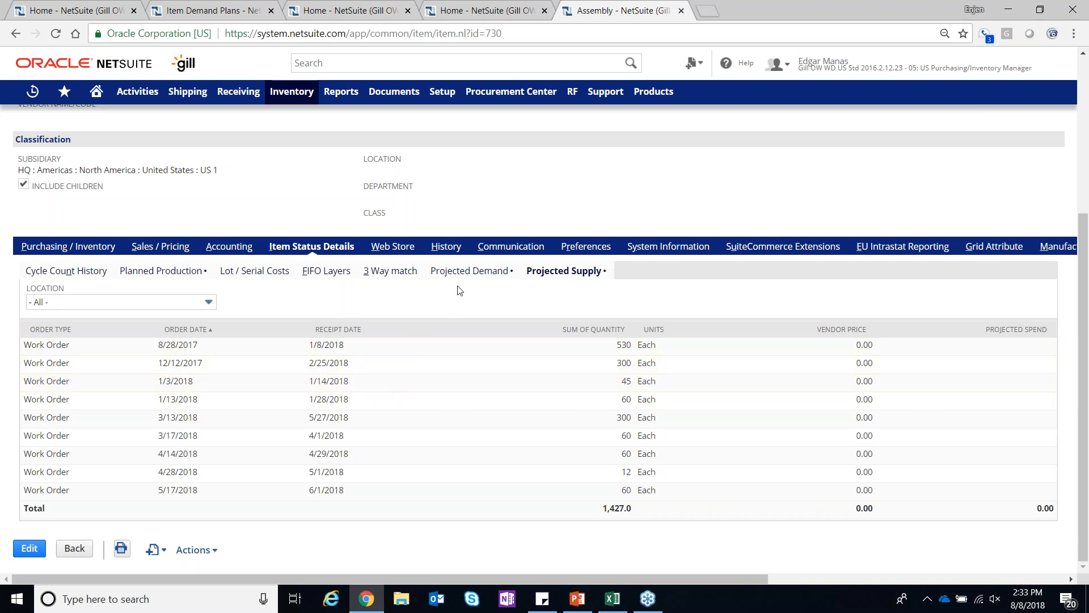
Review the Office Desk's projected demand with its location filter options, and its planned production
click(464, 271)
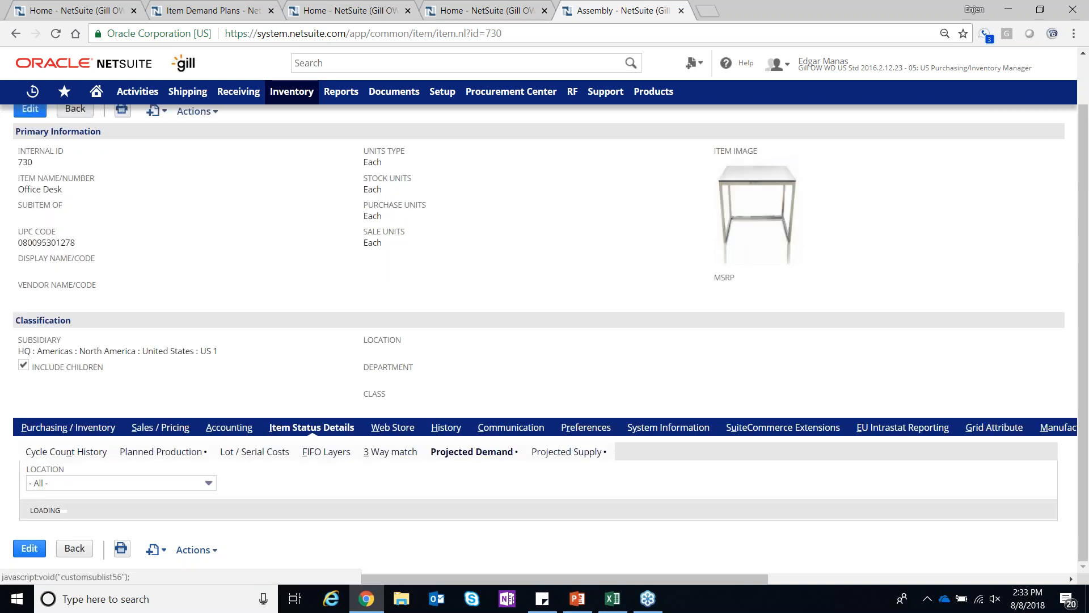
scroll(588, 396, down, 2)
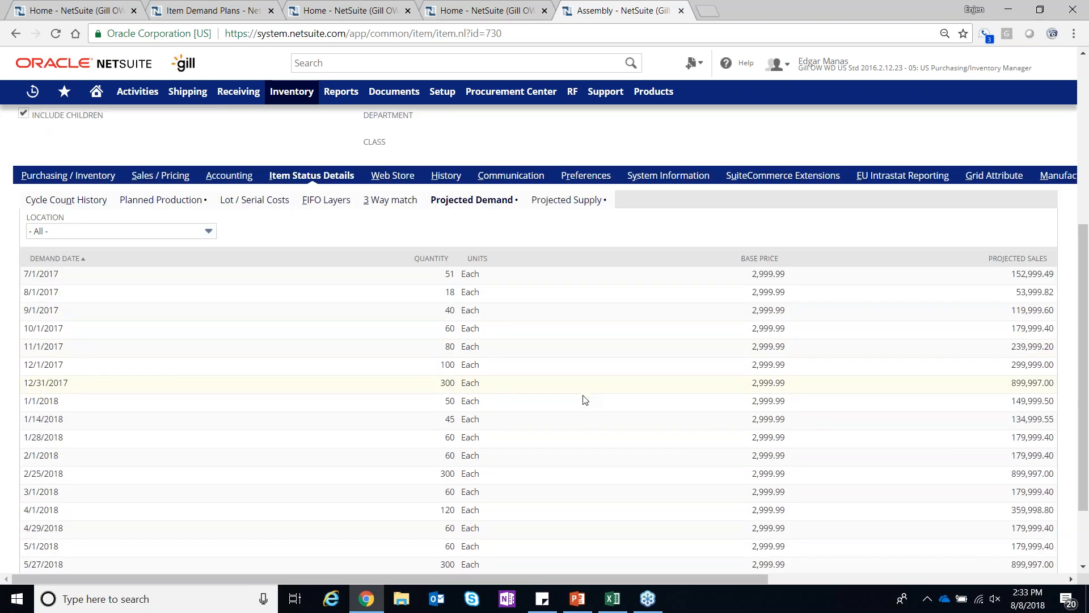
click(151, 232)
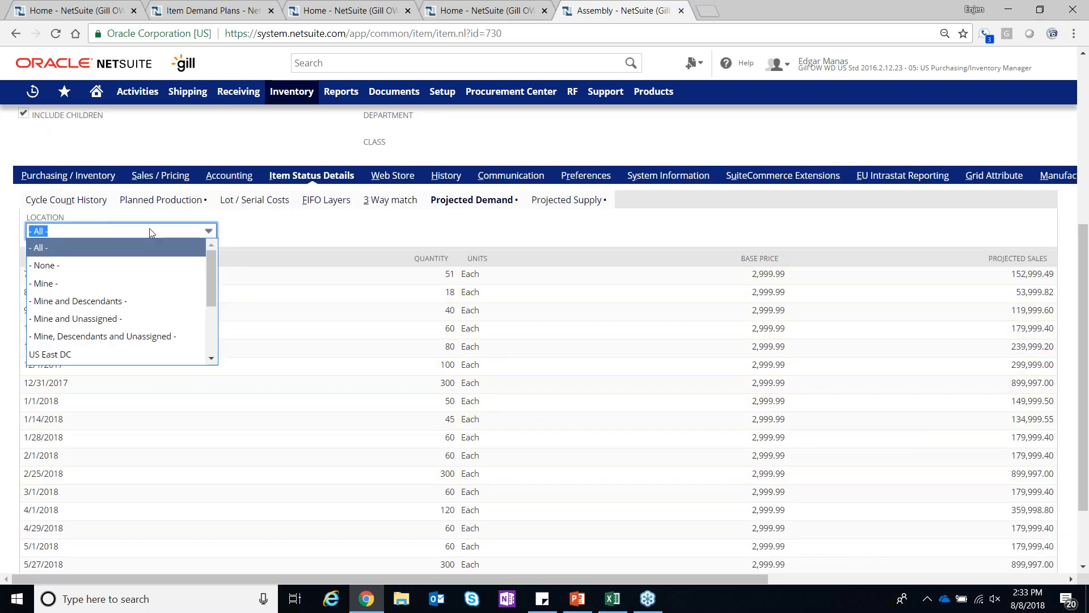
click(278, 226)
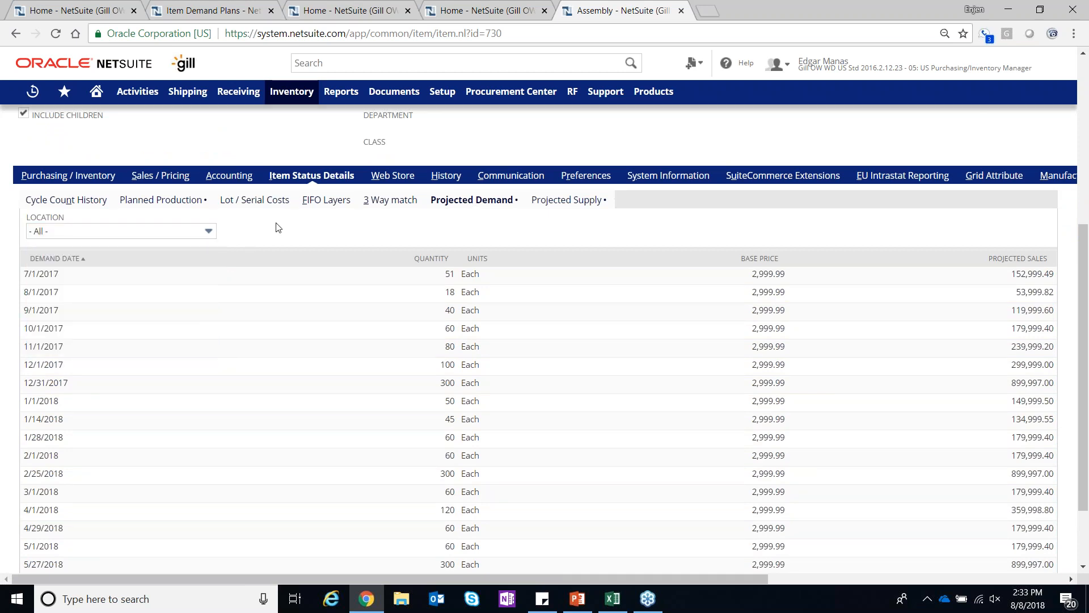
click(166, 200)
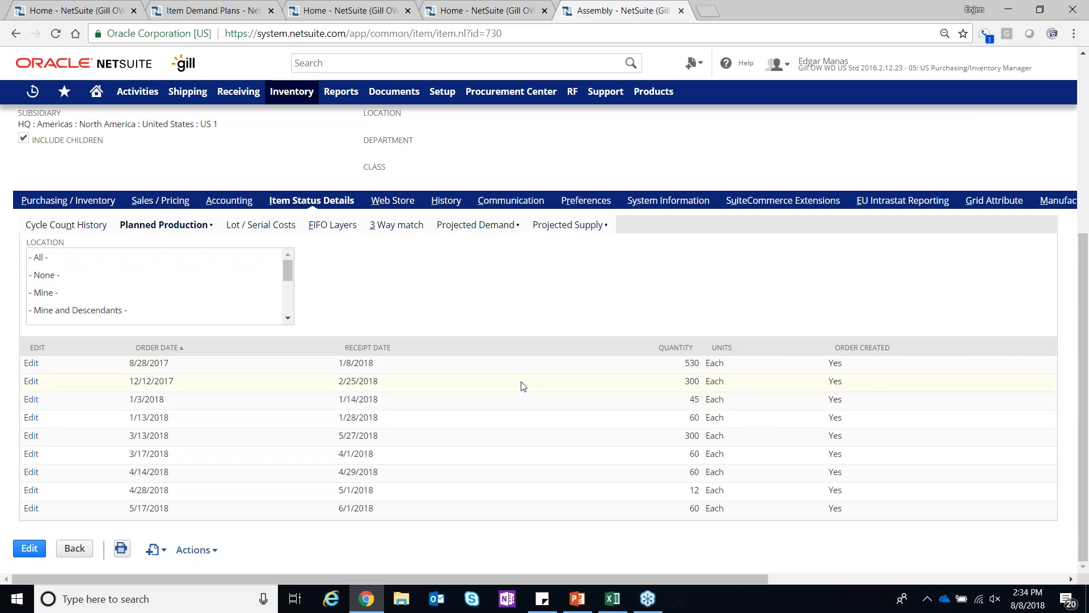
scroll(570, 295, up, 5)
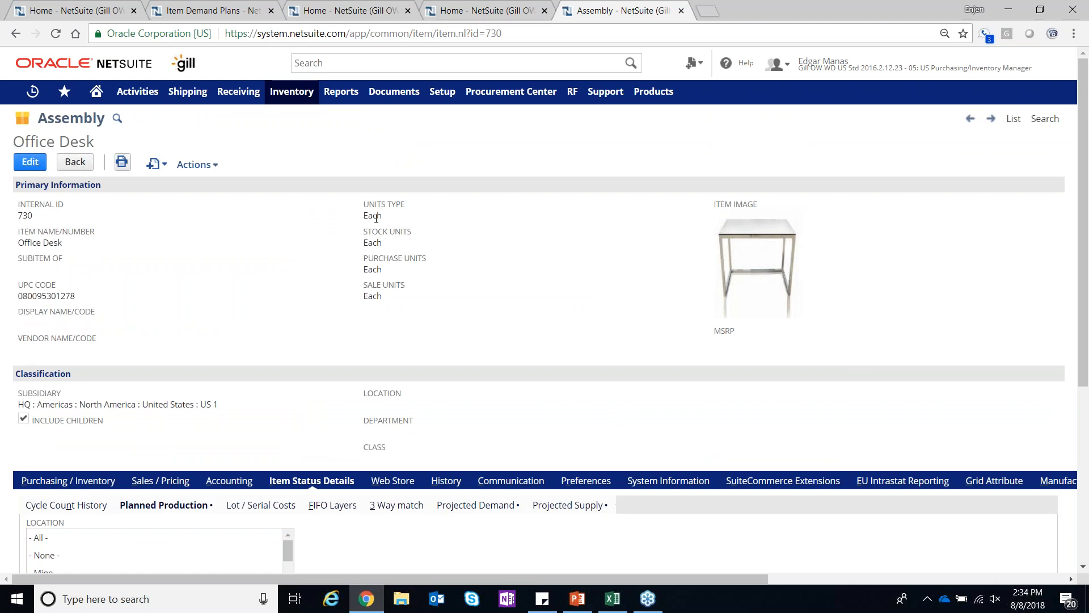
Open Order Items from the home dashboard and set the time-phased order start date to 1/8/2018
click(93, 95)
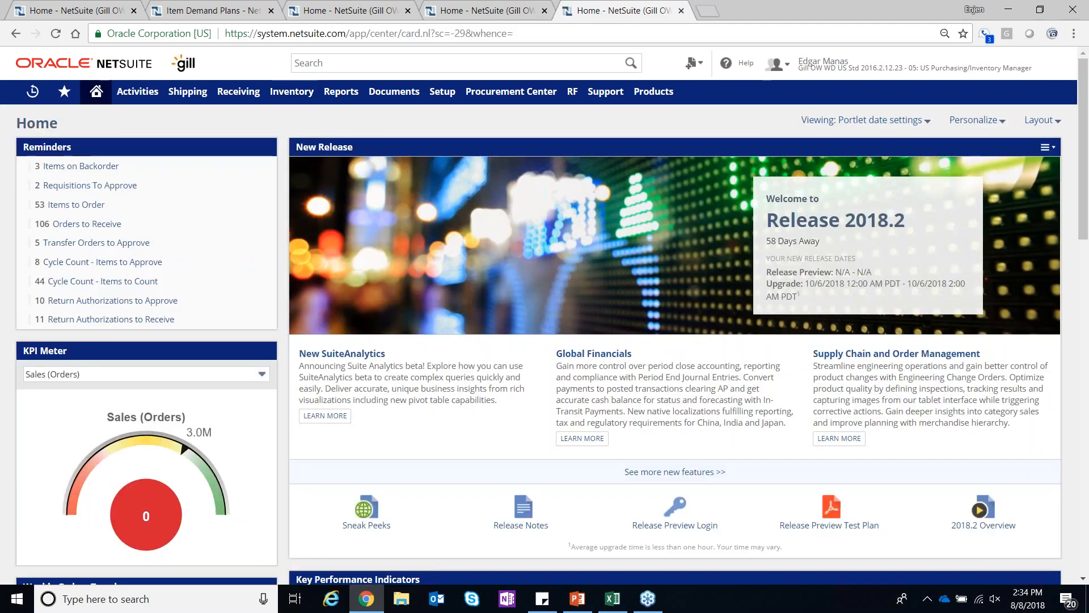
scroll(545, 322, down, 3)
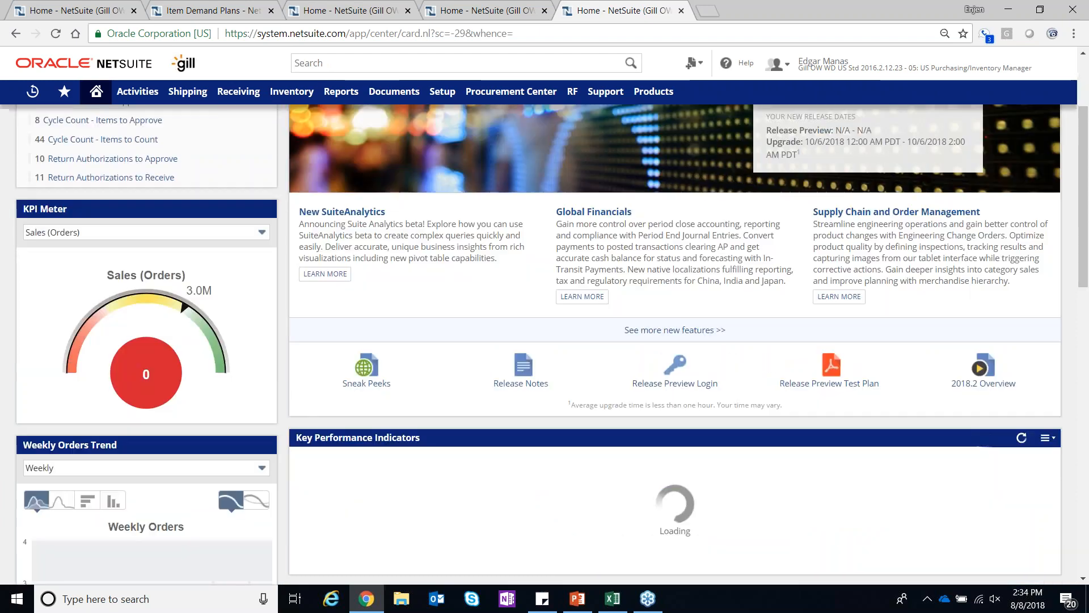
scroll(545, 344, down, 3)
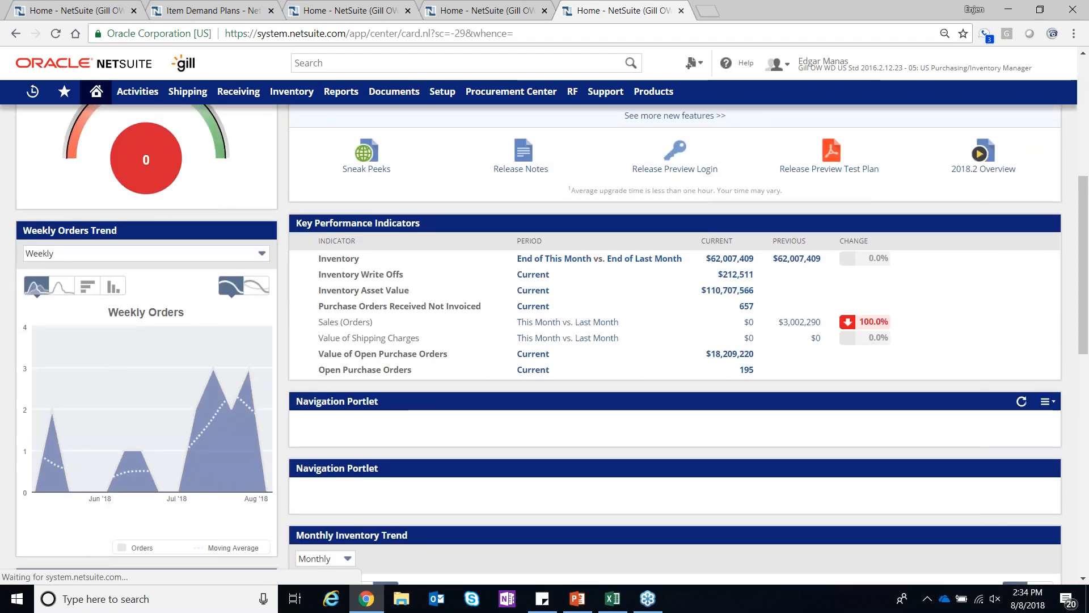
scroll(806, 454, down, 1)
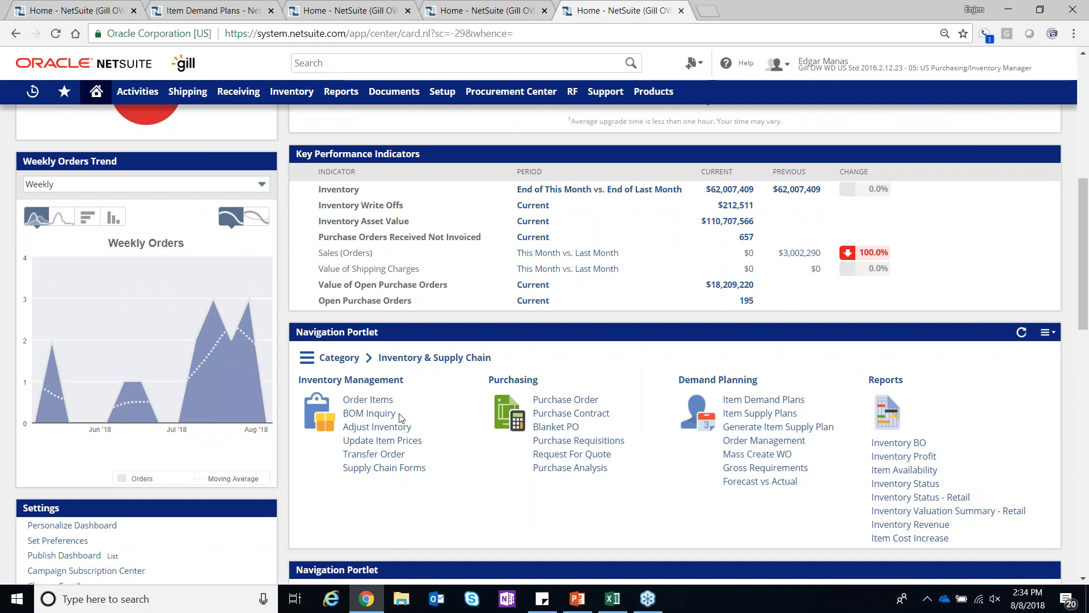
click(353, 401)
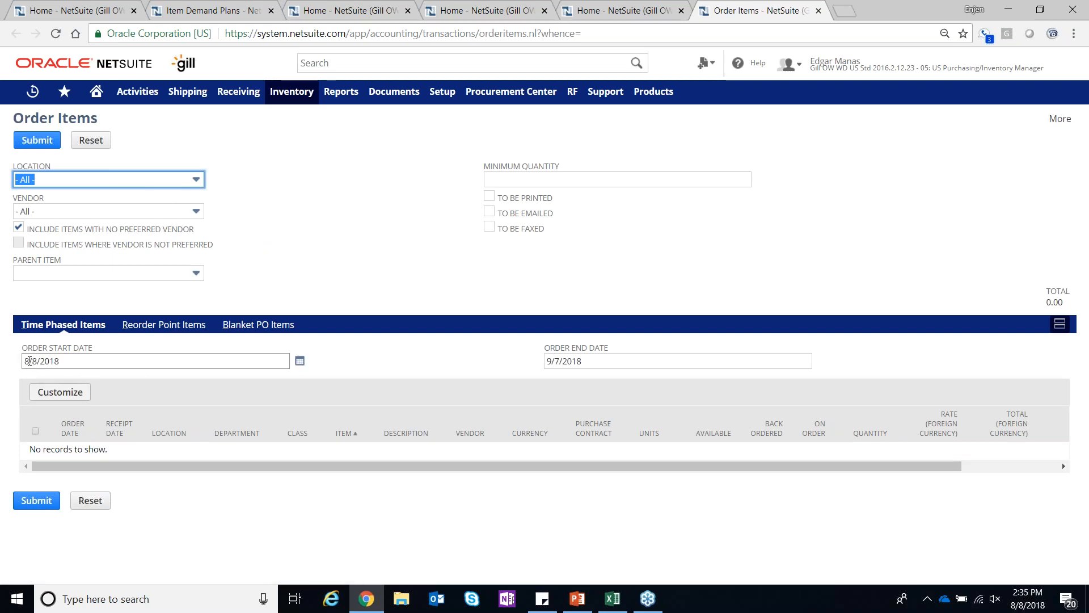
double_click(28, 361)
text(1)
click(354, 352)
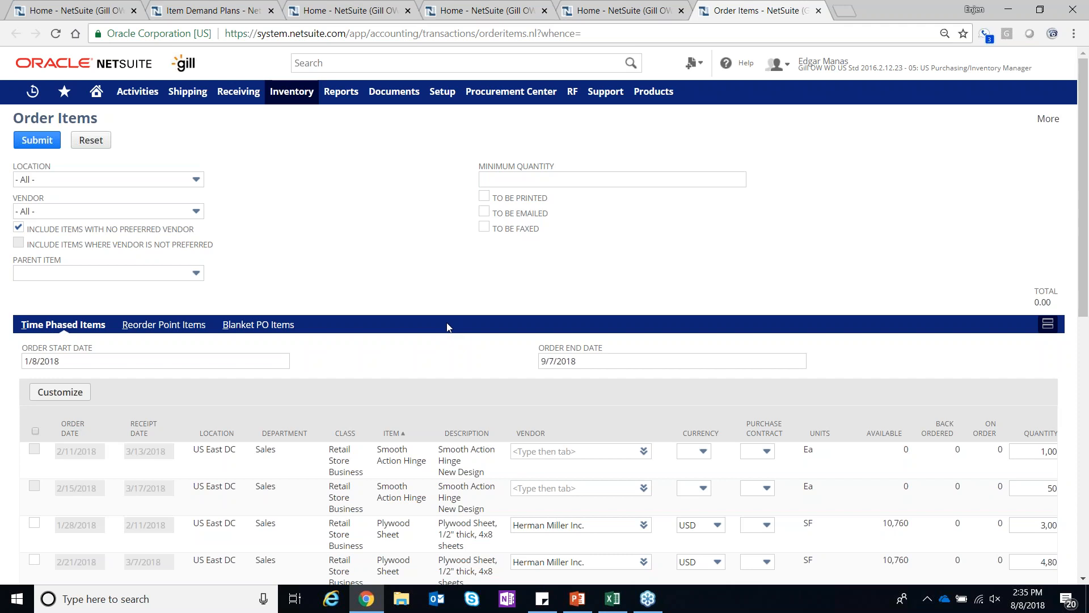
Review the location and vendor filter options for the time-phased items to order
scroll(419, 329, down, 1)
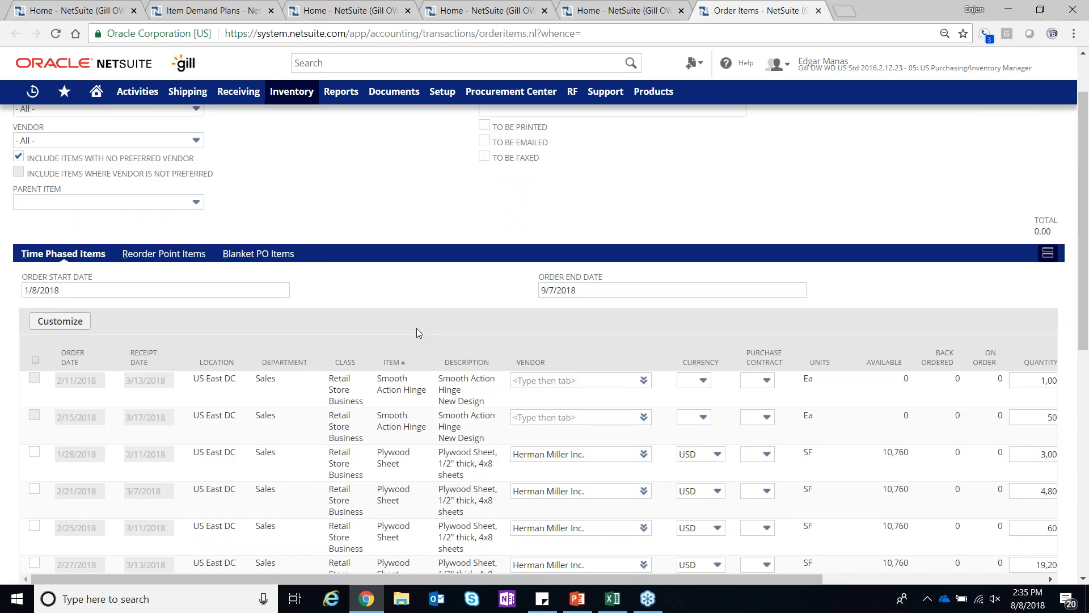
scroll(416, 328, up, 1)
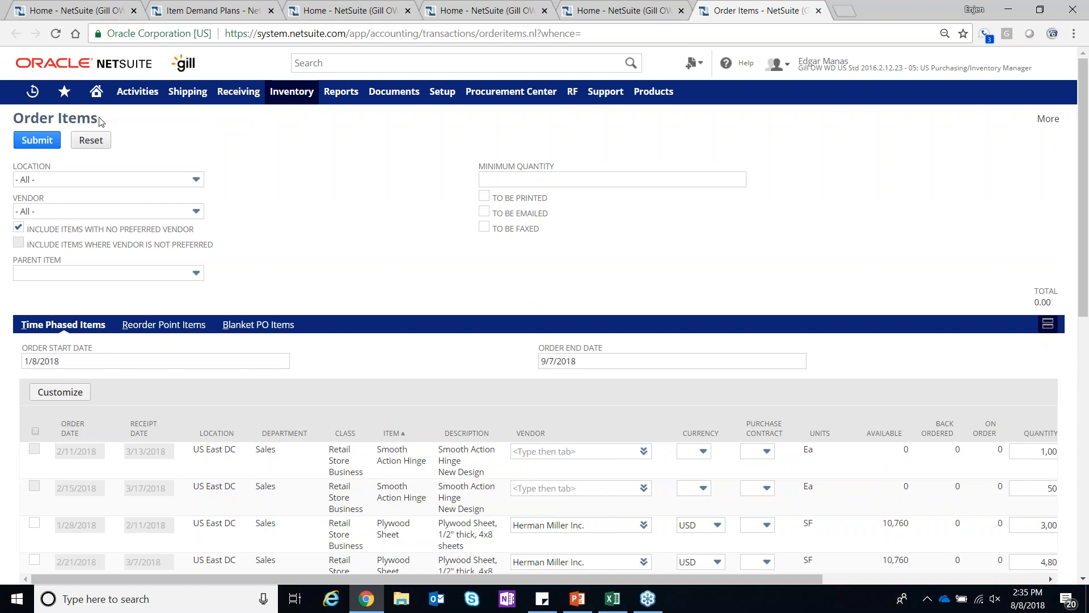
click(110, 178)
click(109, 179)
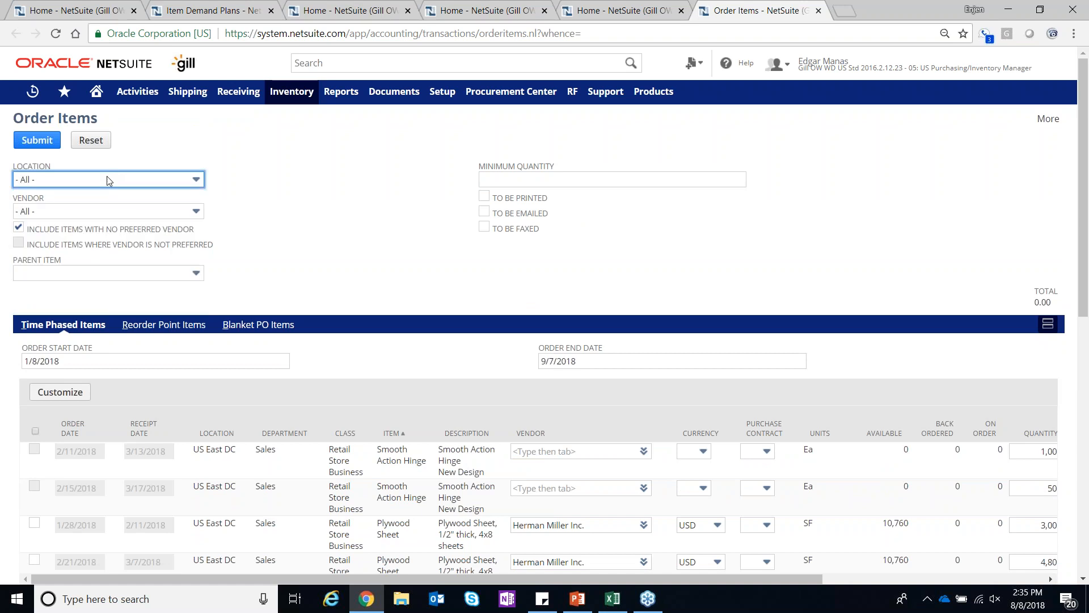
click(110, 211)
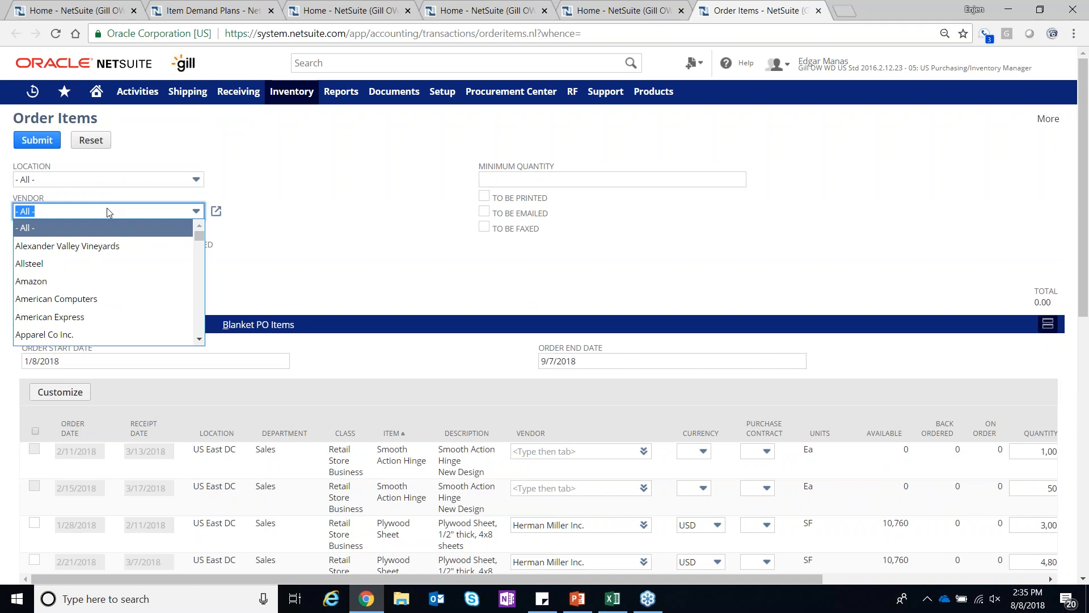
click(109, 211)
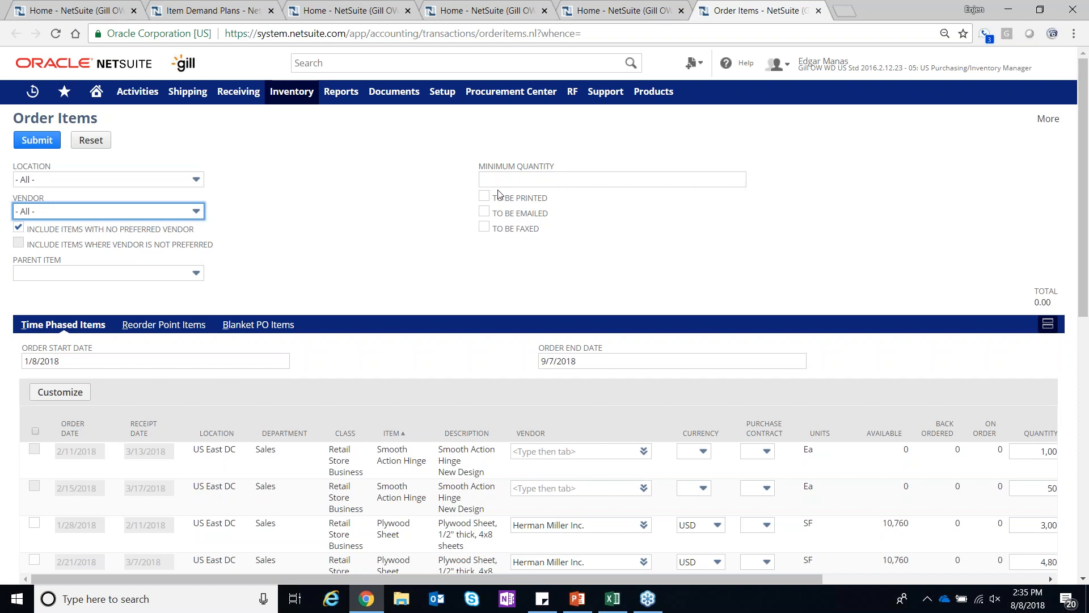
Mark the four US East DC Plywood Sheet lines with order dates from 1/28/2018 to 2/27/2018 for ordering
scroll(397, 281, down, 1)
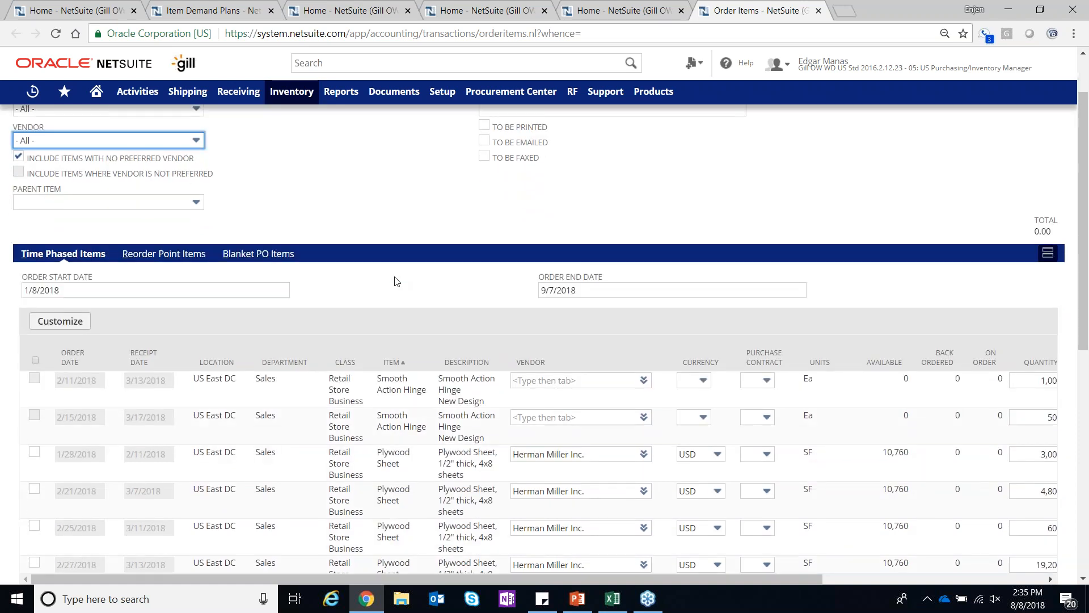
scroll(397, 282, down, 2)
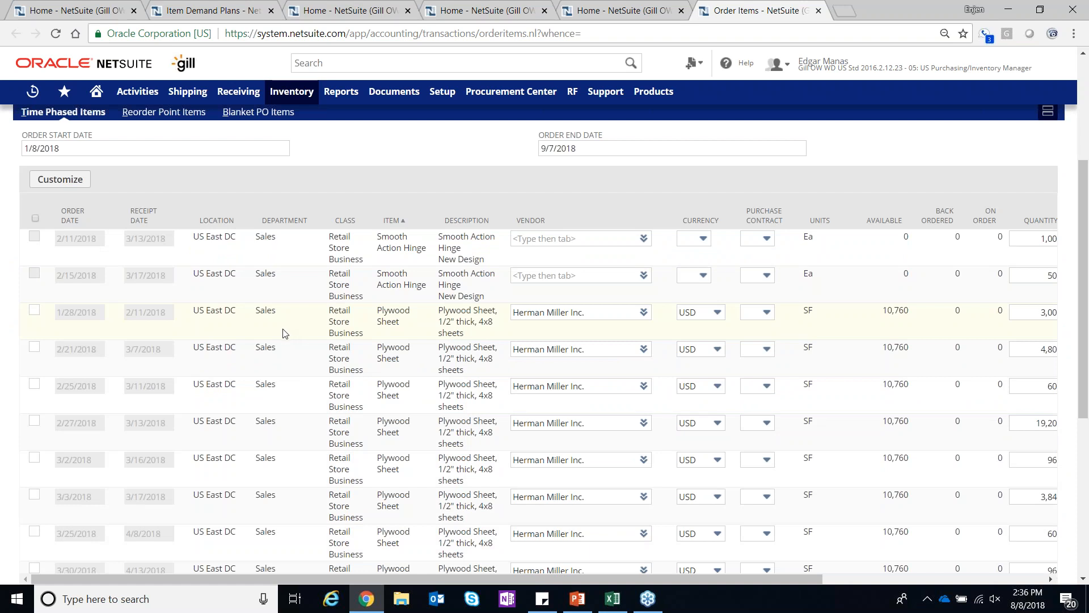
click(35, 310)
click(35, 347)
click(35, 384)
click(34, 422)
Examine the quantity, rate and total columns of the time-phased order lines
scroll(35, 428, down, 2)
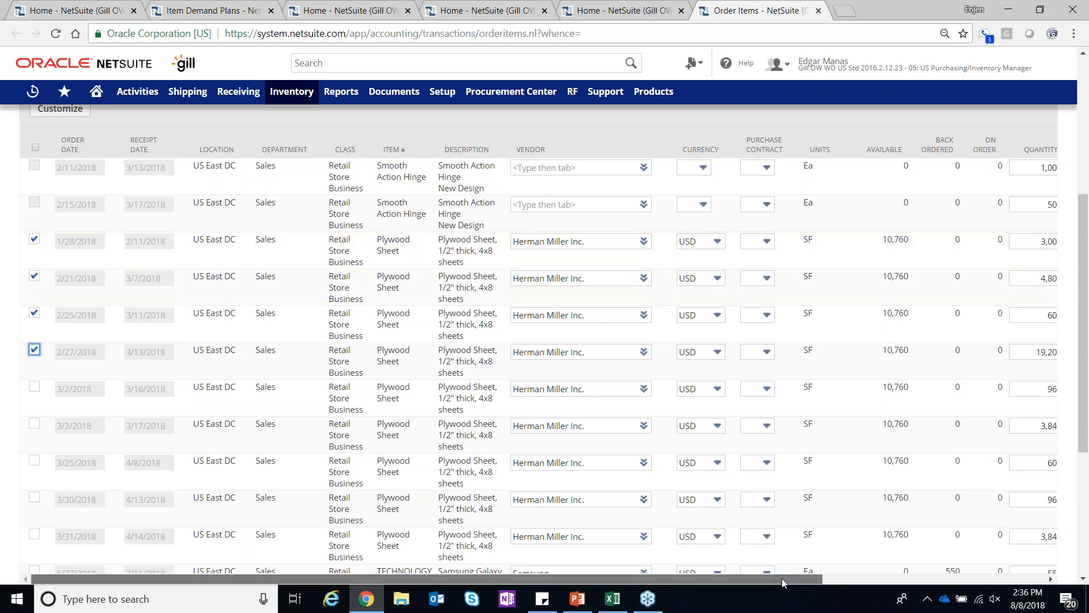
drag(798, 574, 1005, 523)
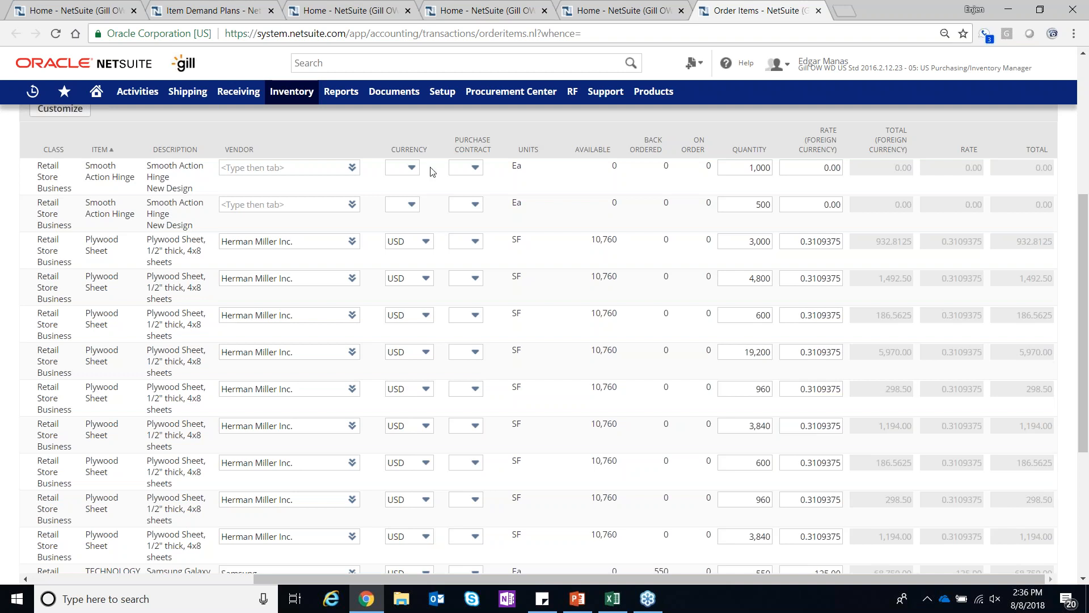
scroll(357, 307, down, 3)
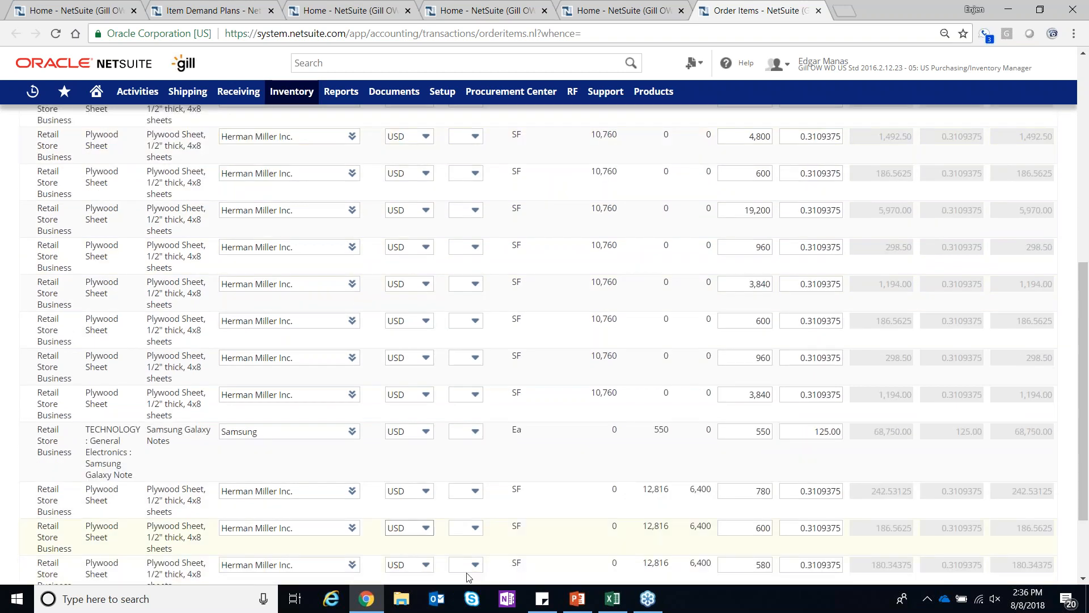
scroll(681, 363, up, 3)
drag(800, 581, 363, 586)
Mark the Plywood Sheet line dated 3/2/2018 and the Samsung Galaxy Note line, and submit the selected items as purchase orders
click(34, 387)
scroll(650, 478, down, 4)
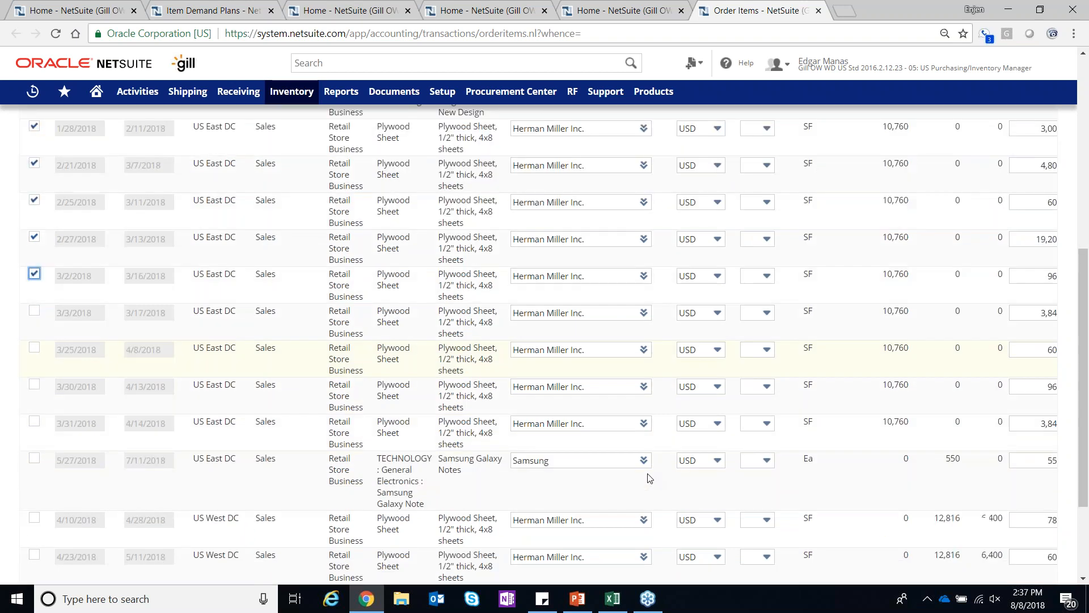
click(34, 359)
scroll(366, 417, down, 1)
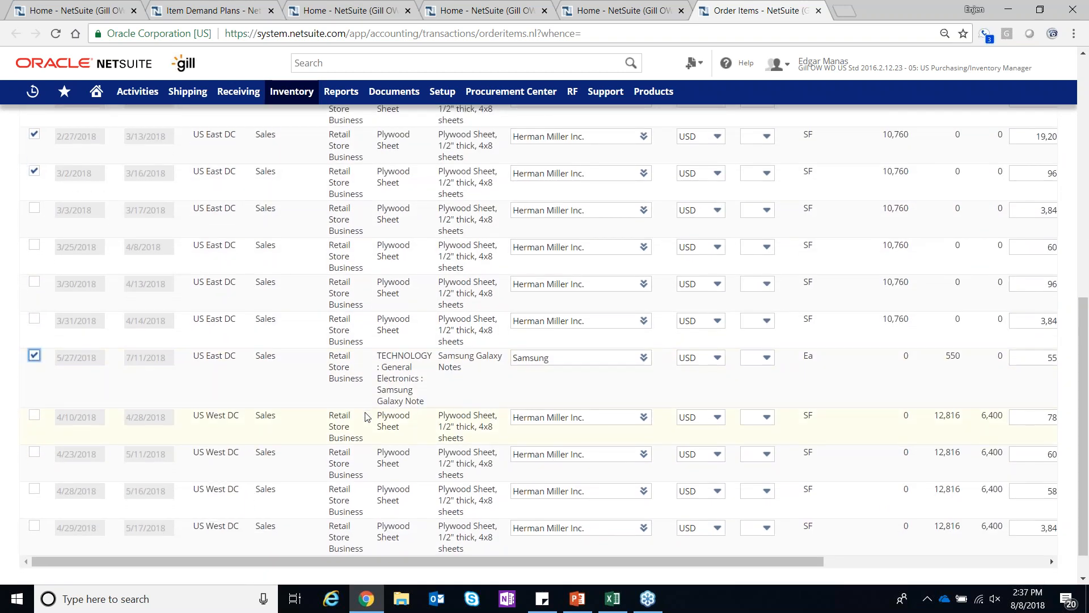
click(28, 560)
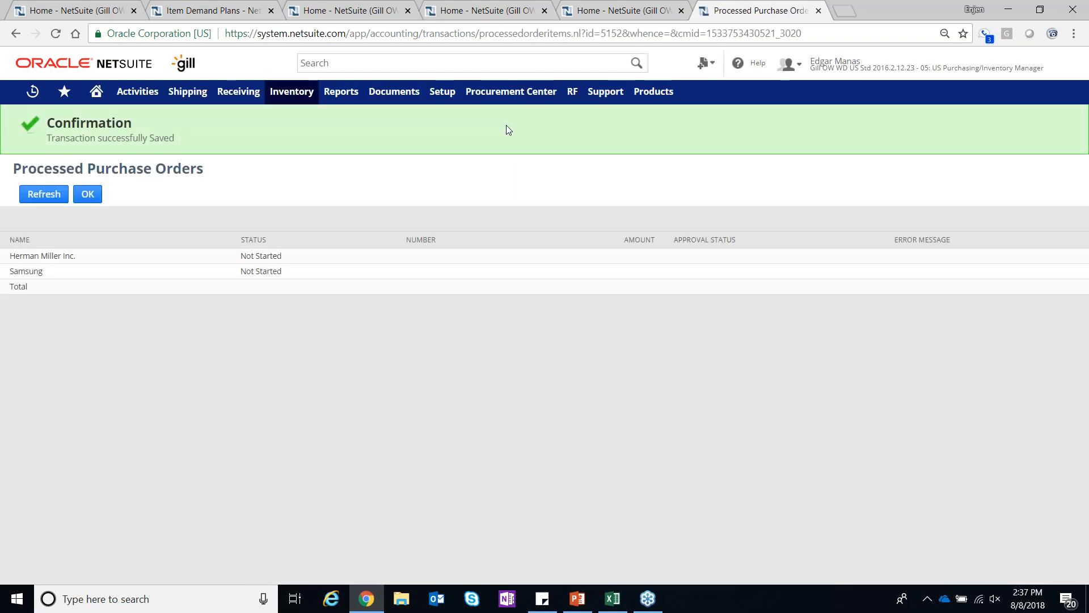
Refresh the processed purchase orders until both the Herman Miller Inc. and Samsung orders are complete
click(46, 194)
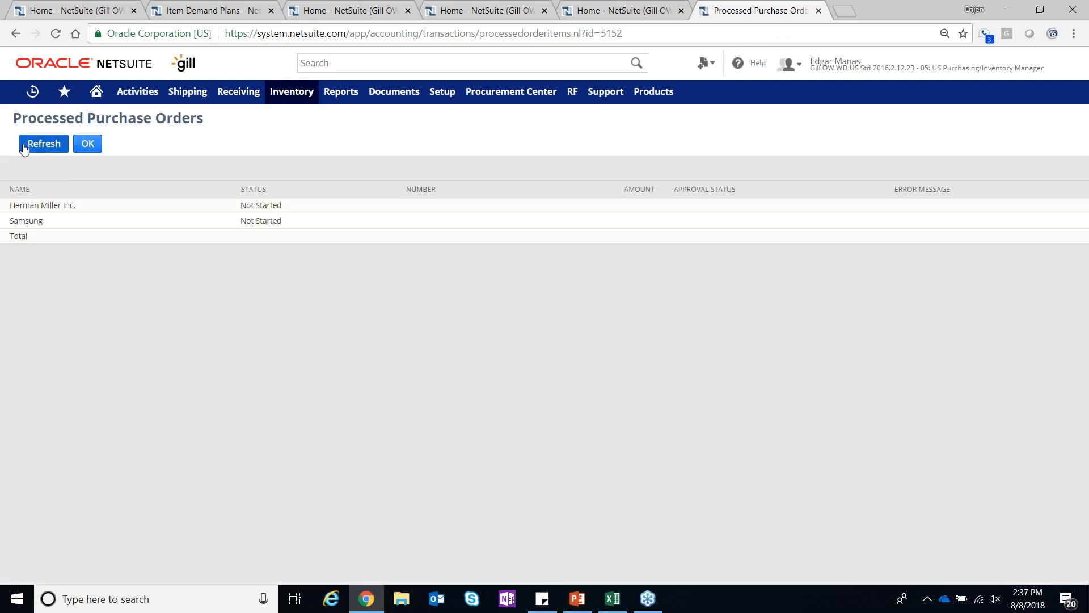
click(50, 139)
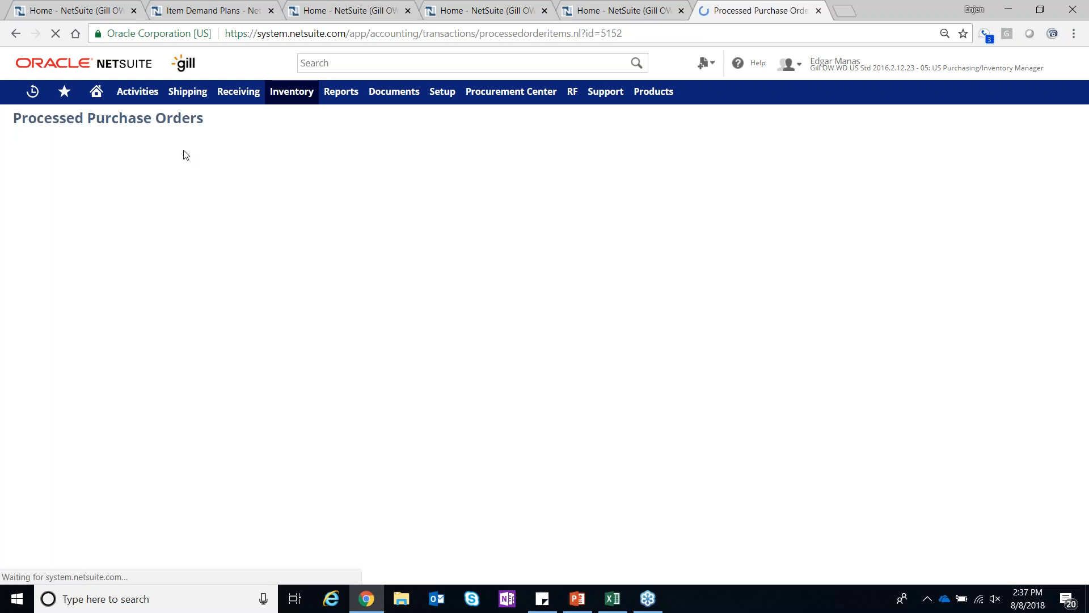
click(42, 144)
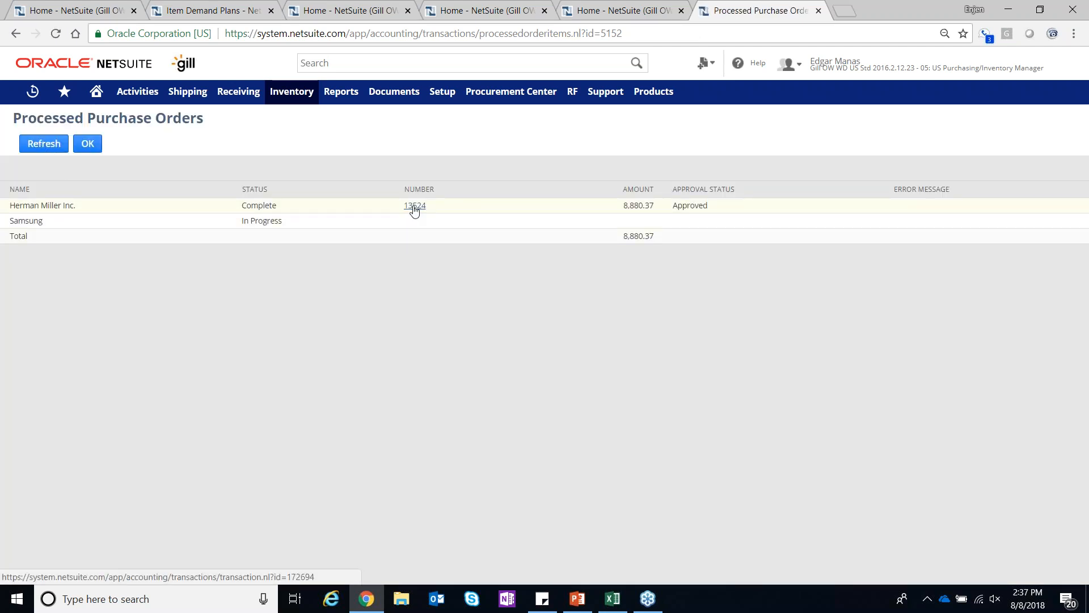
click(40, 144)
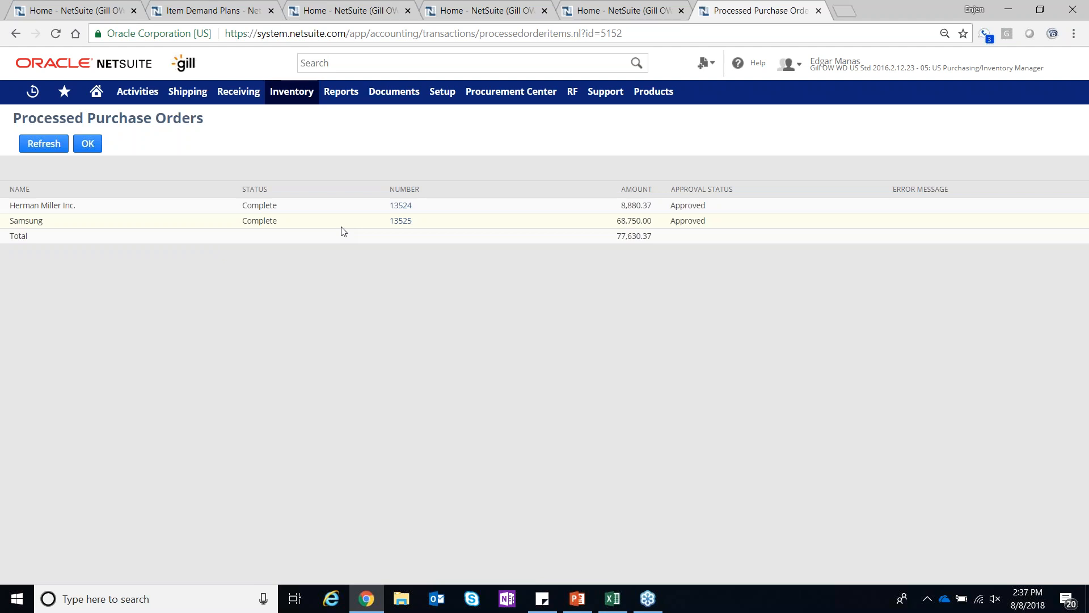
Open the new Herman Miller Inc. purchase order in edit mode and review its Plywood Sheet item lines
click(401, 206)
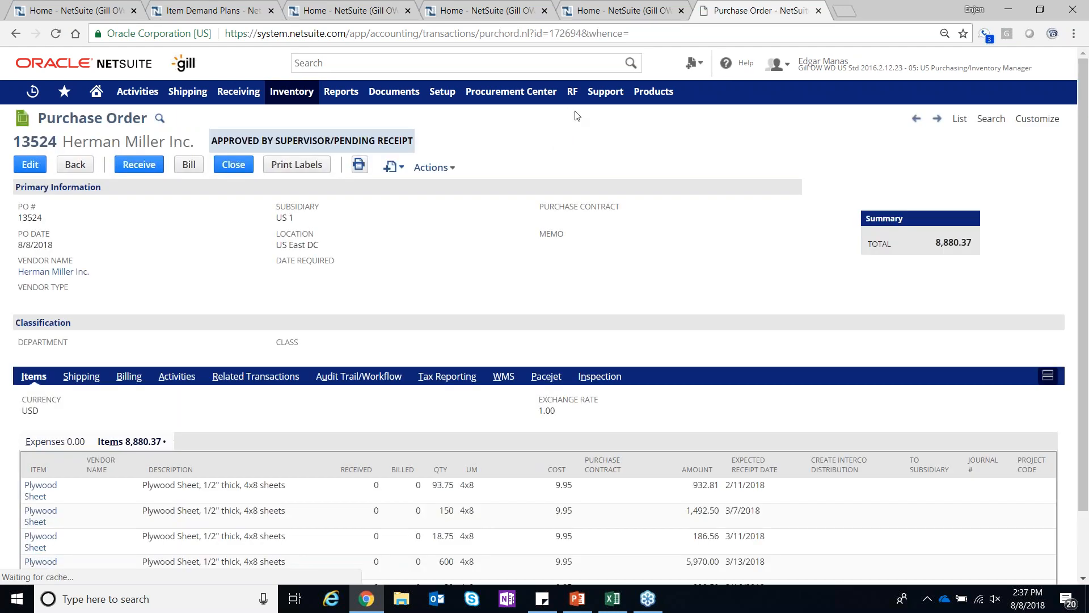
click(34, 166)
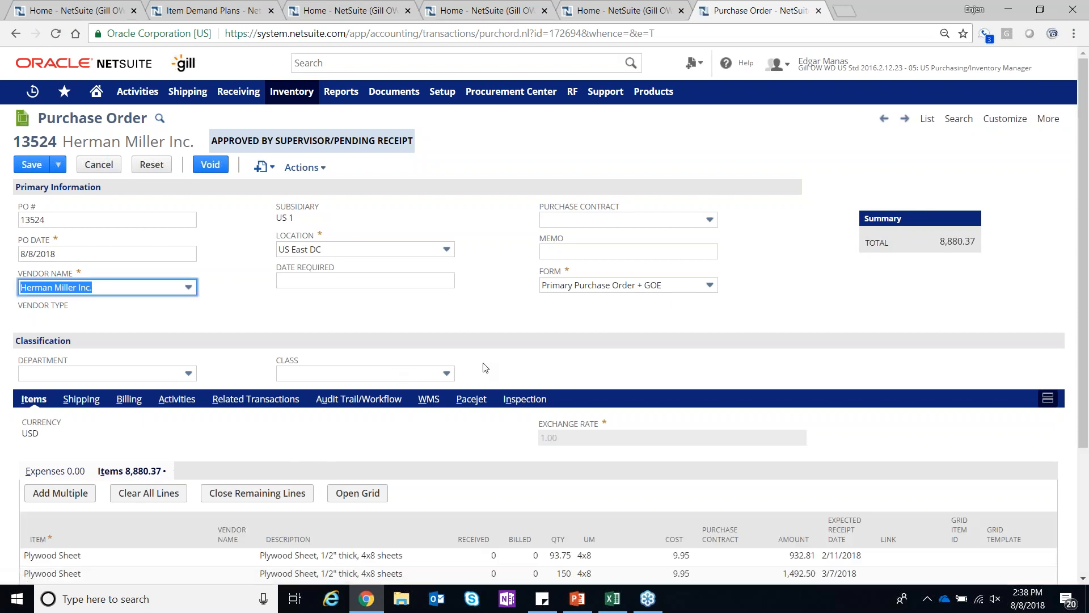
scroll(486, 445, down, 3)
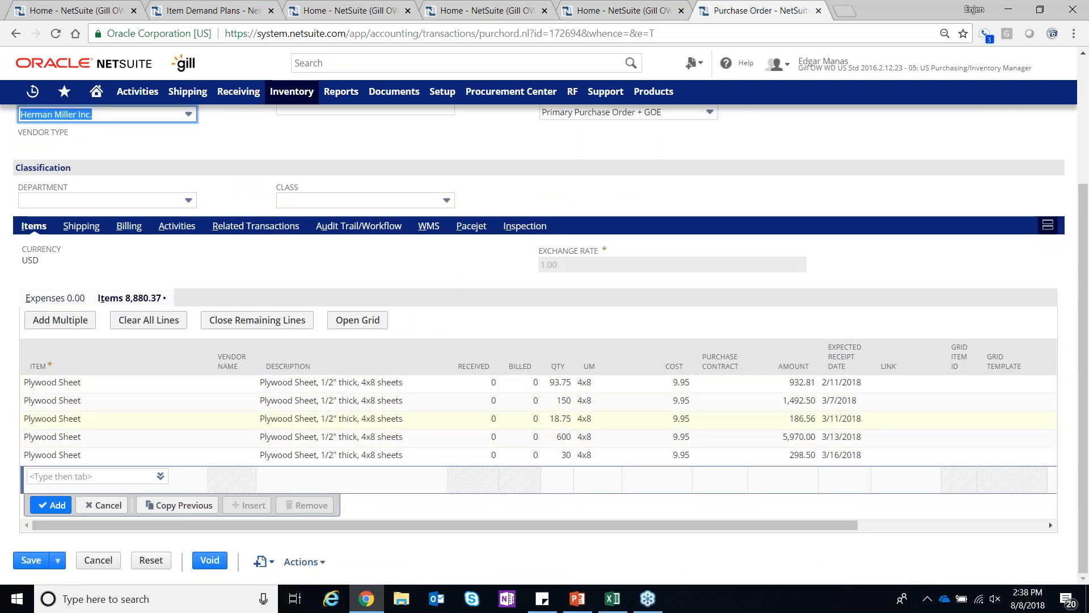
scroll(587, 232, up, 3)
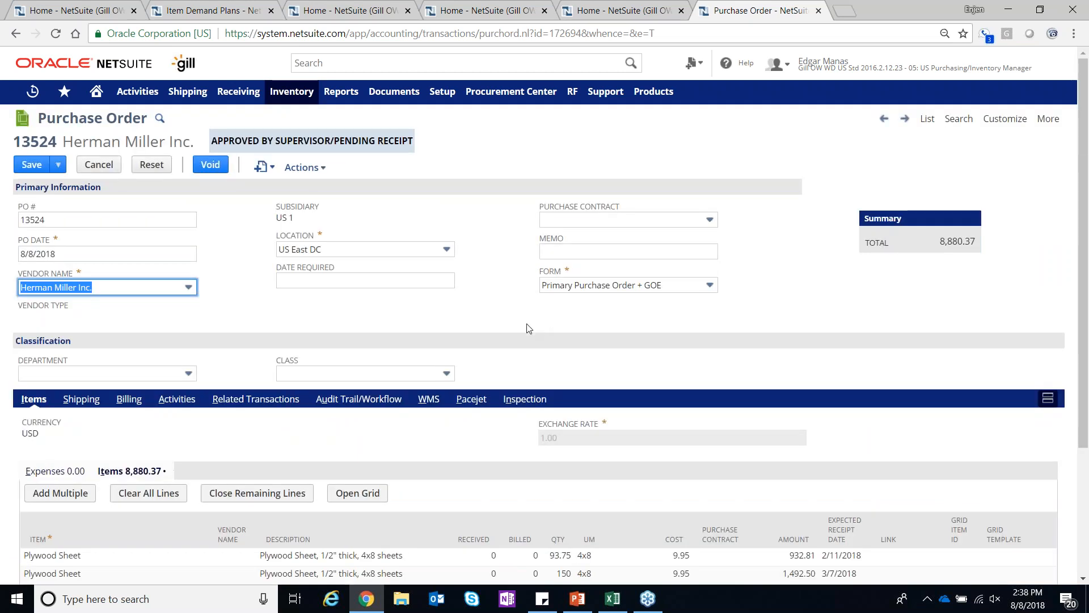
Save the Herman Miller Inc. purchase order and display its audit trail and workflow details
click(35, 164)
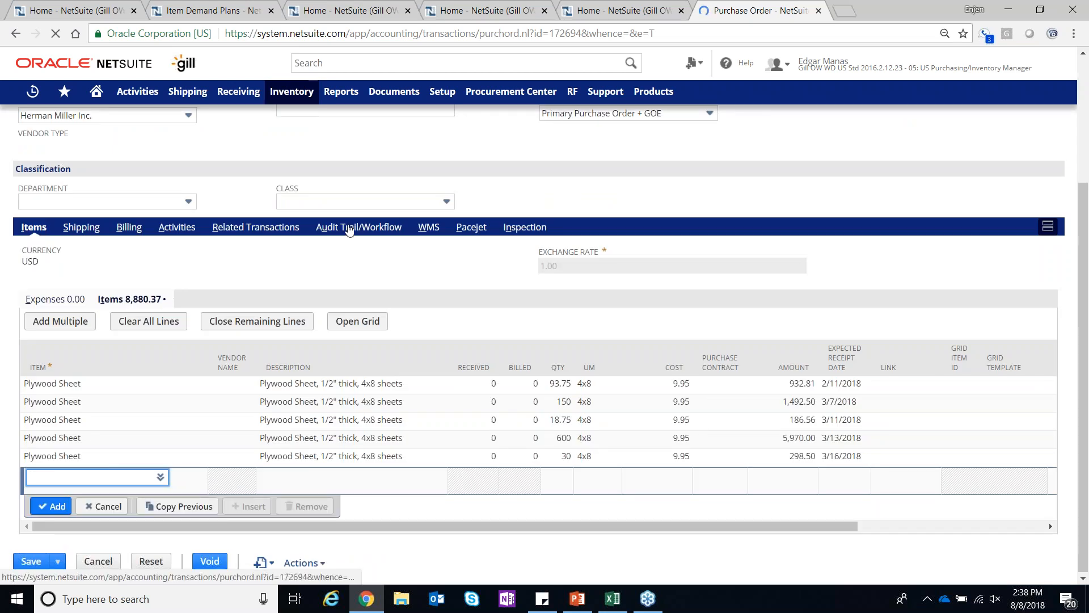
click(173, 229)
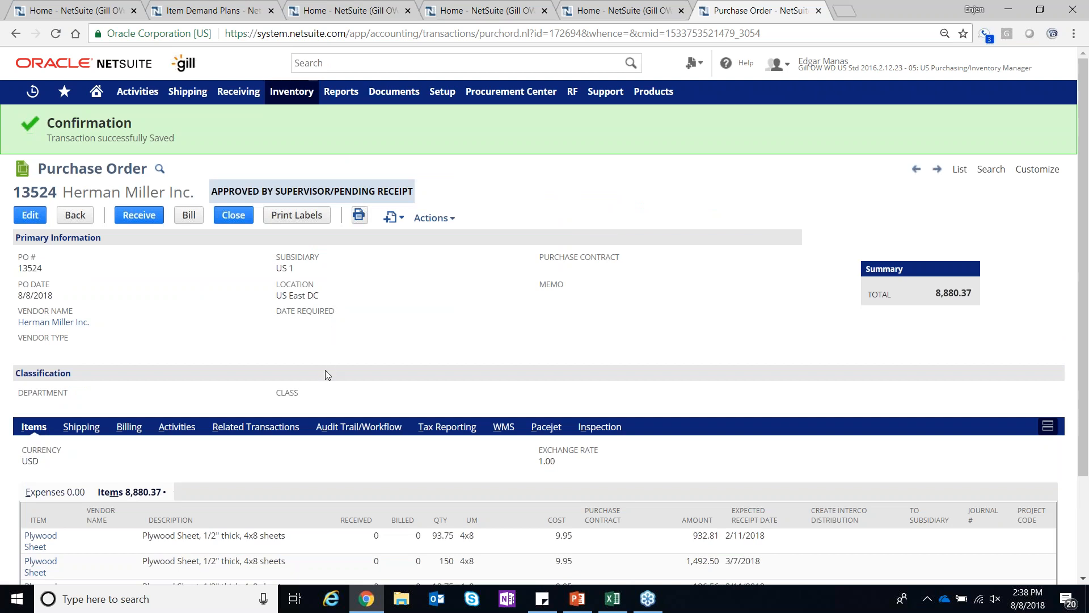
click(393, 434)
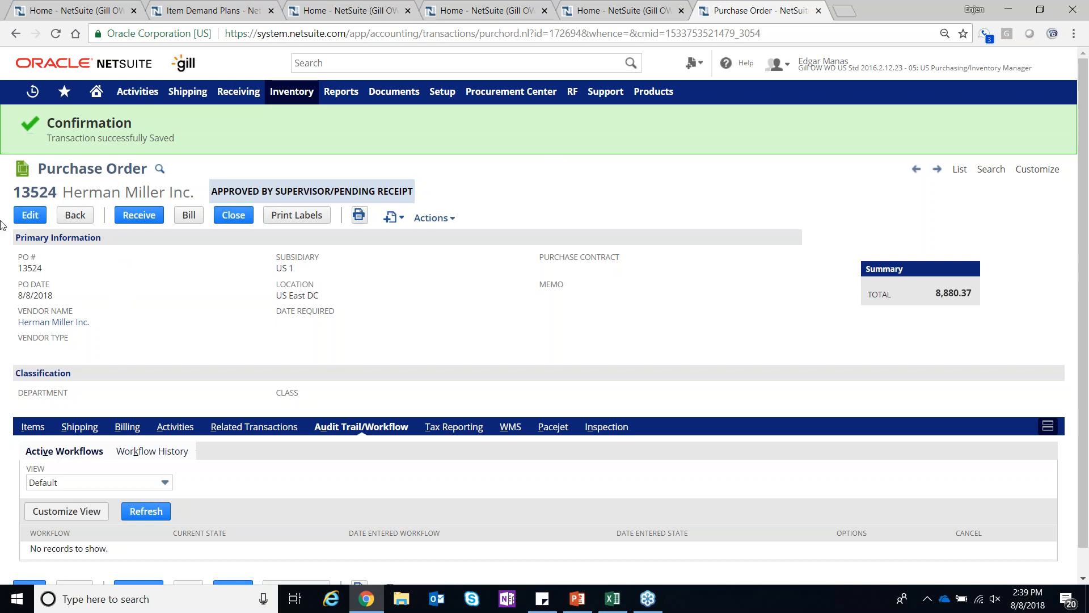
Return to the home dashboard and look over the Inventory & Supply Chain navigation links
click(100, 94)
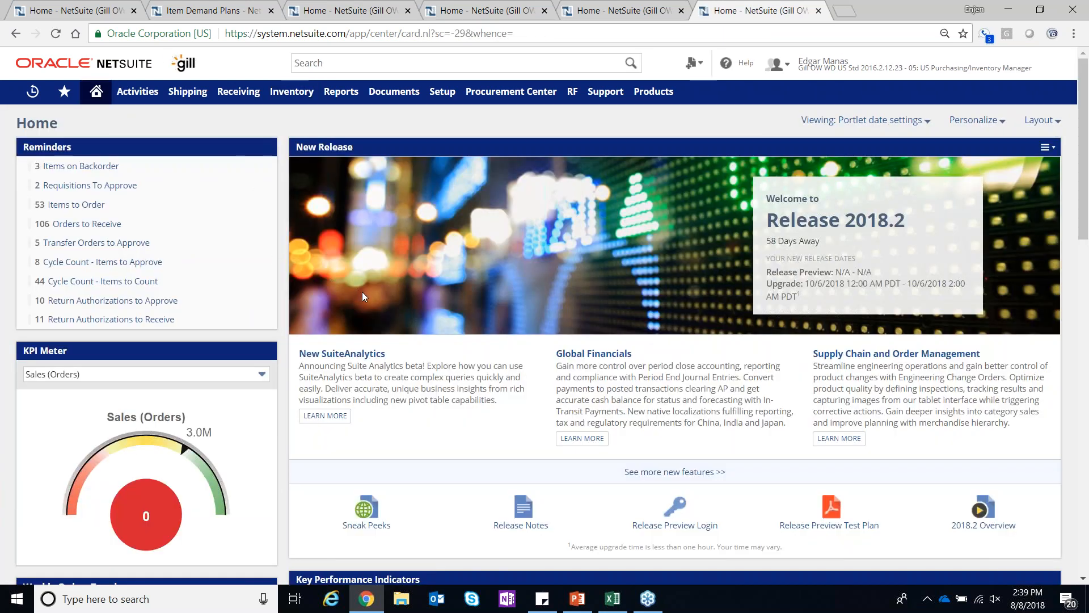
scroll(362, 291, down, 9)
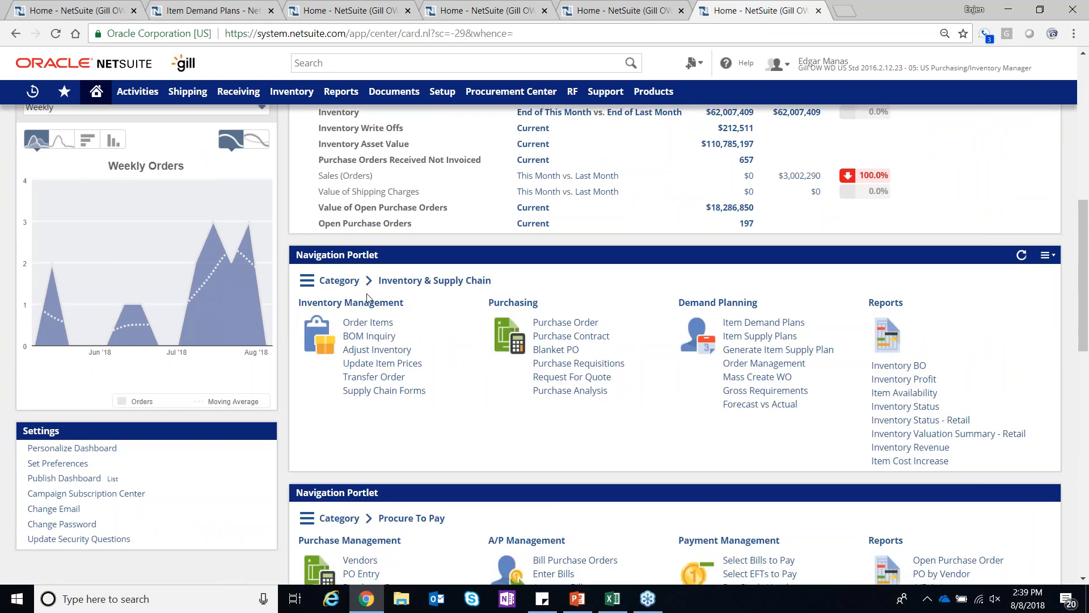
scroll(368, 298, down, 15)
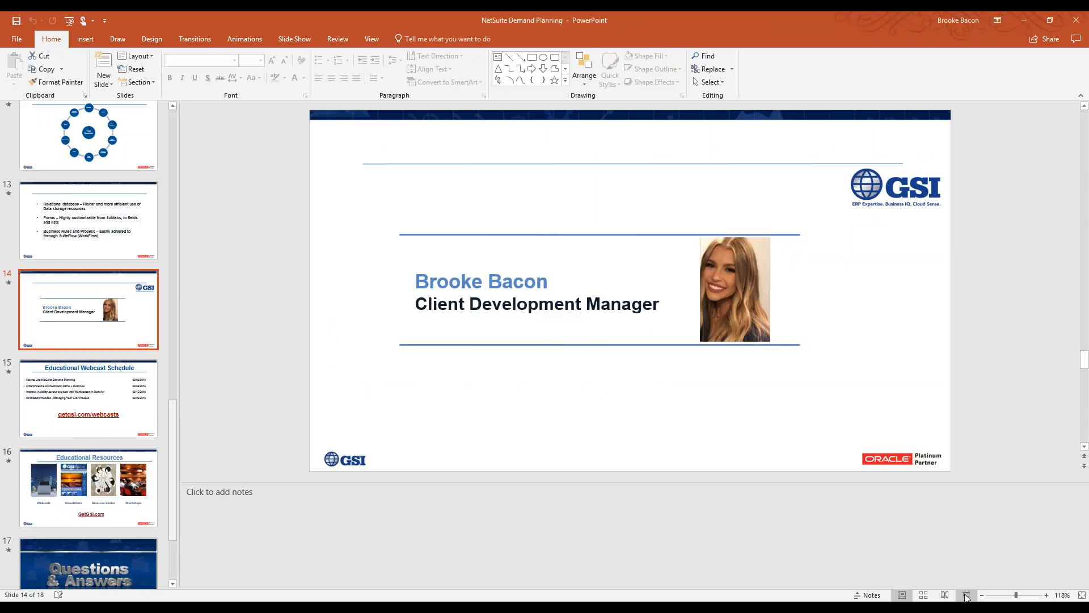
Switch to PowerPoint, present the slide show from slide 14 and advance to the Educational Webcast Schedule slide
key(shift+F5)
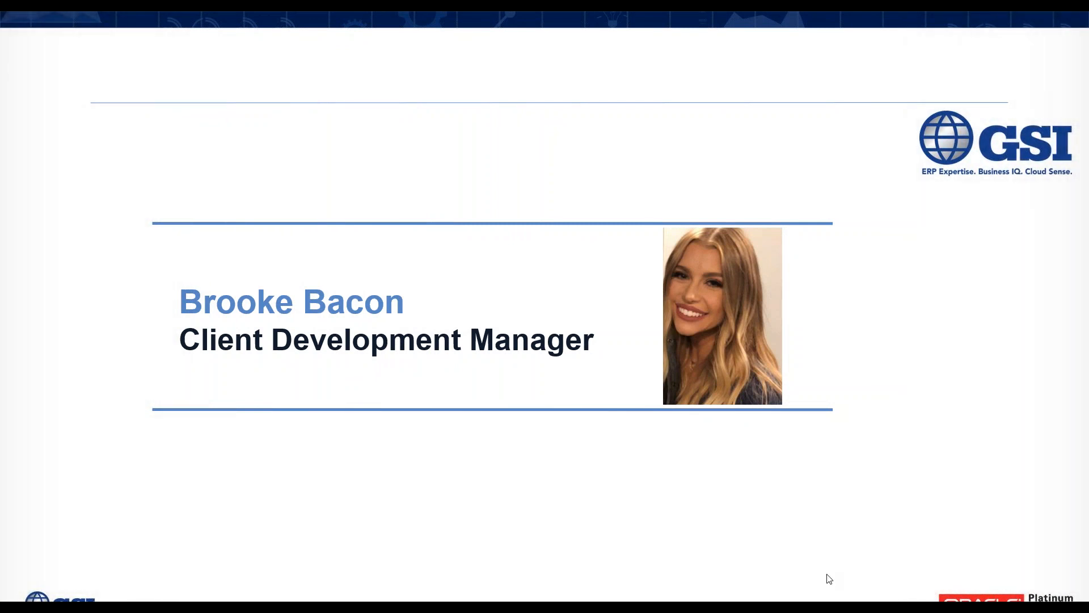
click(874, 490)
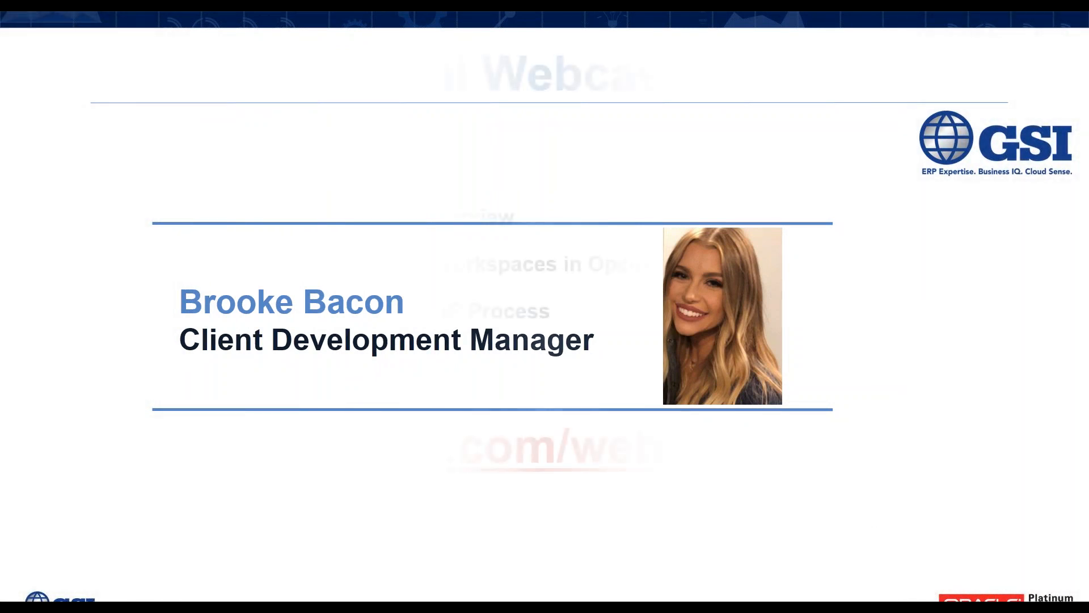